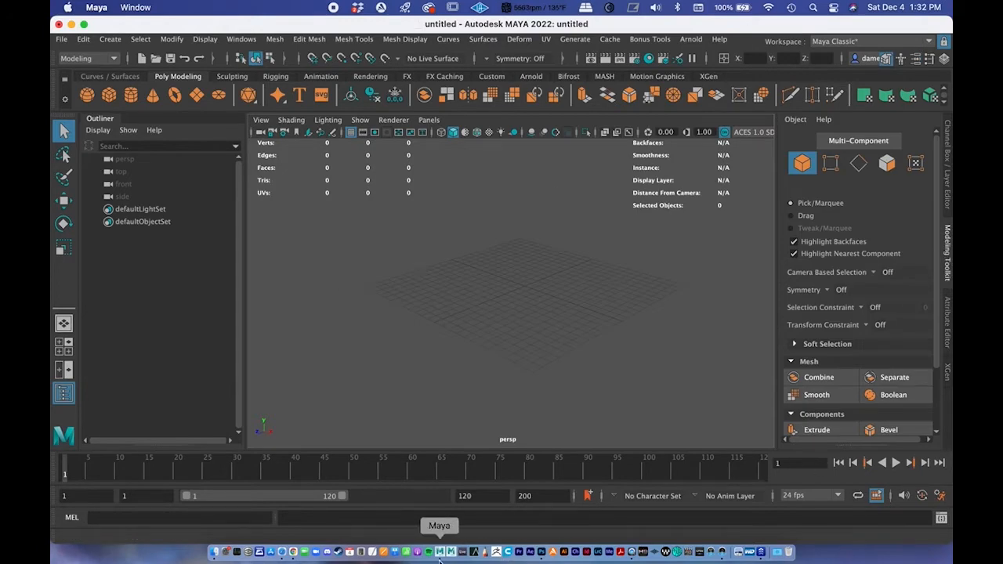
- Switch to Chrome and open the first INTRO 3D MODEL/RENDERNG course among the 2021 Fall courses
click(293, 552)
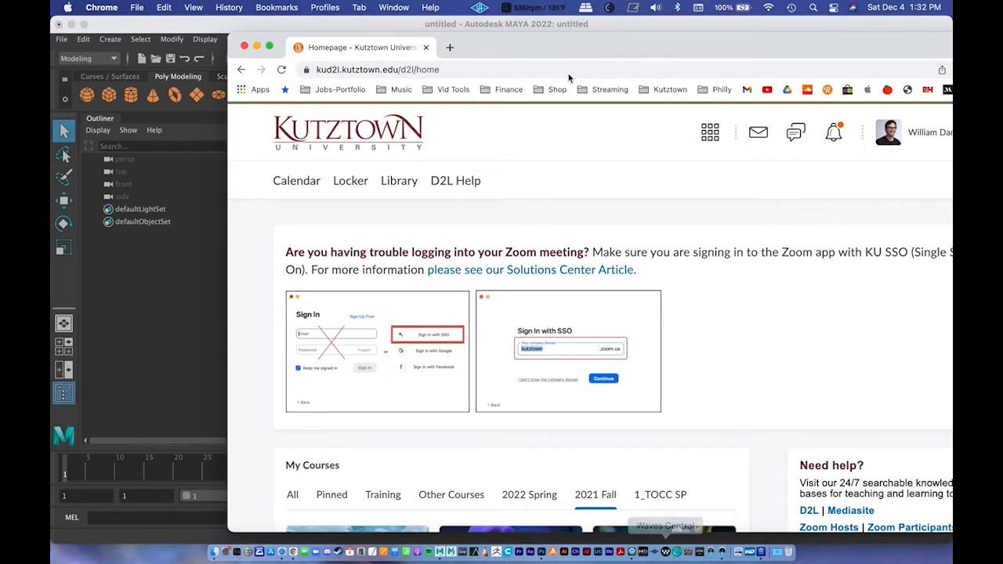
drag(541, 57, 500, 45)
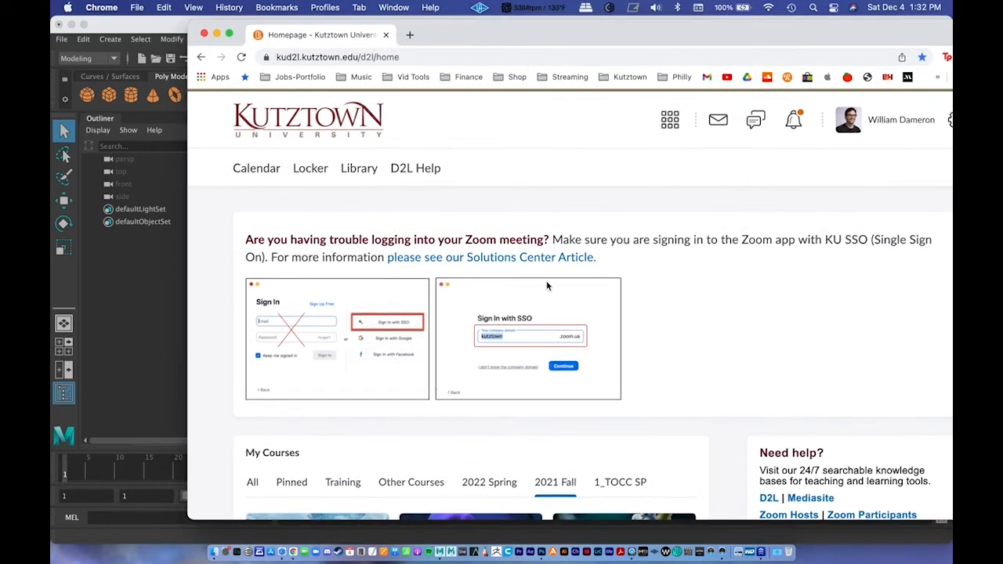
scroll(601, 306, down, 3)
double_click(479, 49)
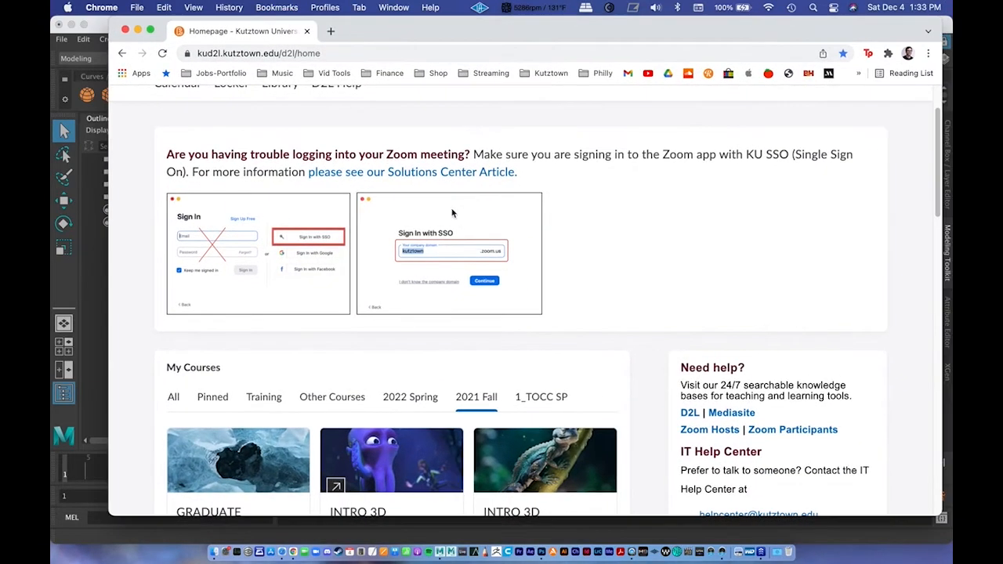
scroll(463, 291, down, 10)
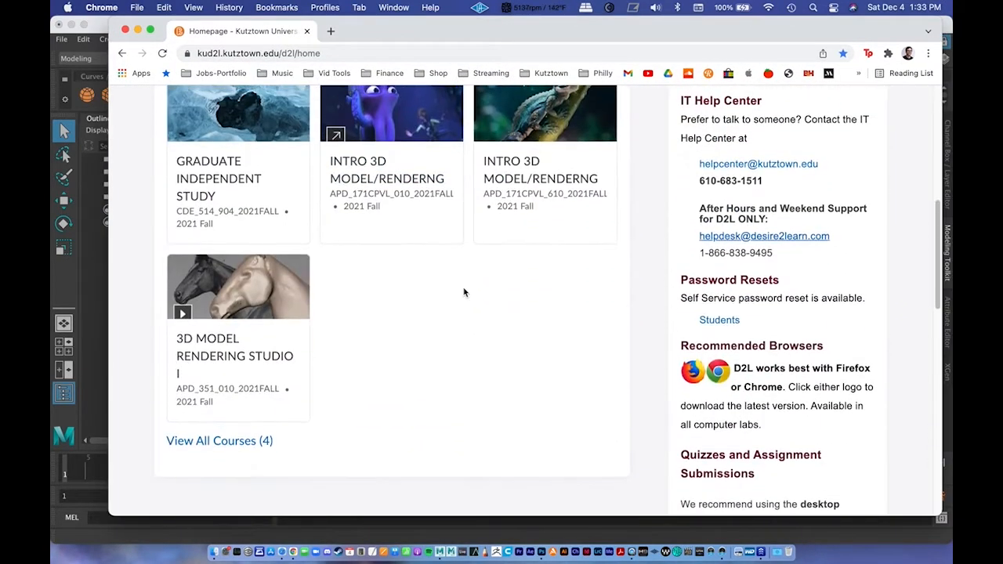
scroll(462, 291, up, 3)
drag(396, 29, 389, 30)
click(360, 245)
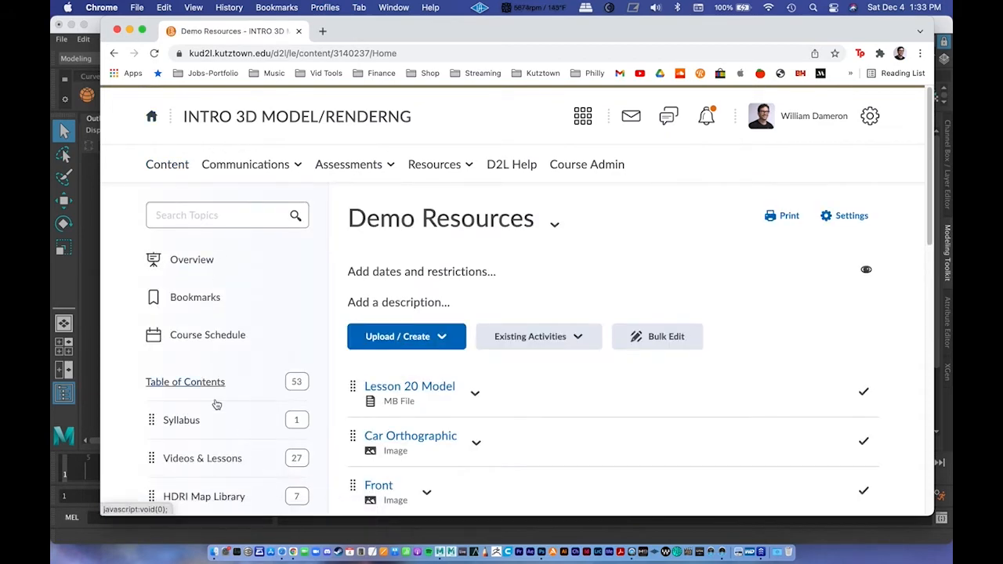
- Download the Atmosphere_Model_2 file from the course's Demo Resources module
scroll(217, 404, down, 5)
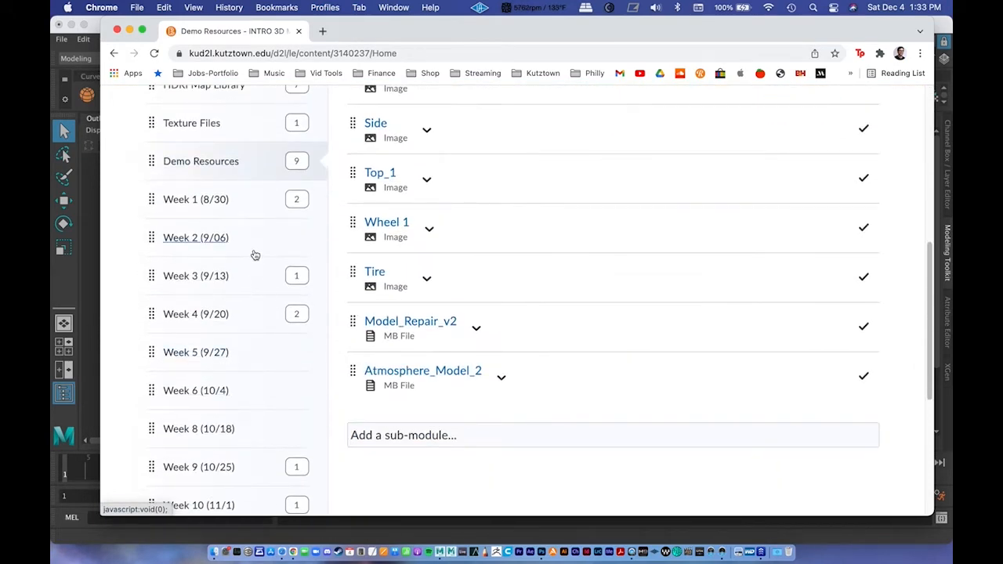
click(215, 163)
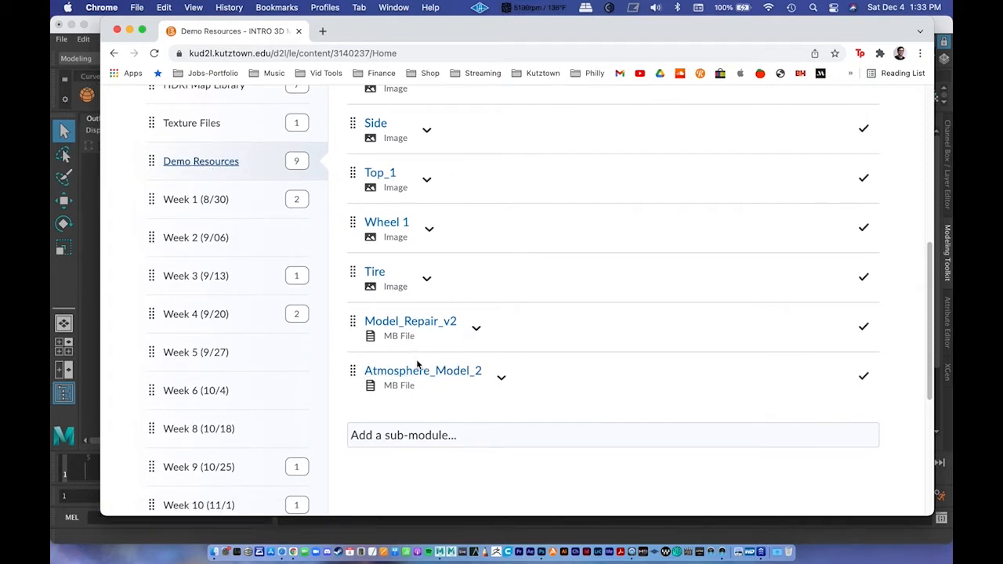
click(496, 379)
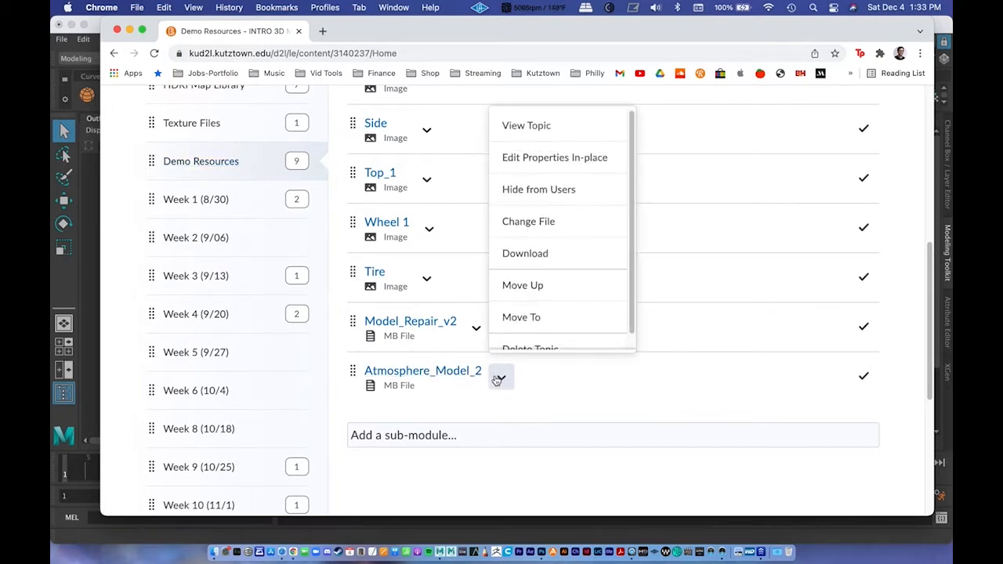
click(498, 253)
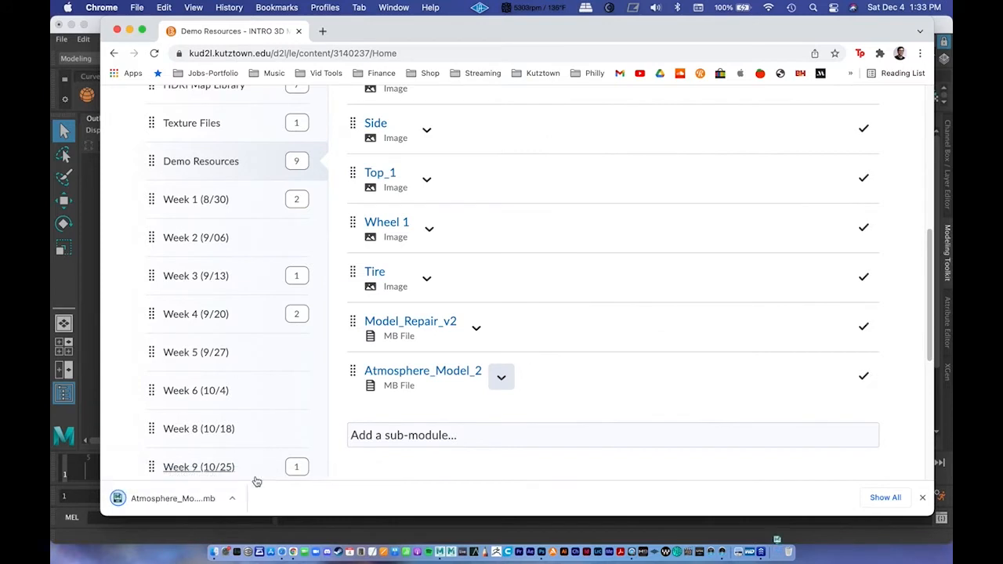
- Reveal the downloaded Atmosphere_Model_2.mb in Finder and copy it
click(233, 499)
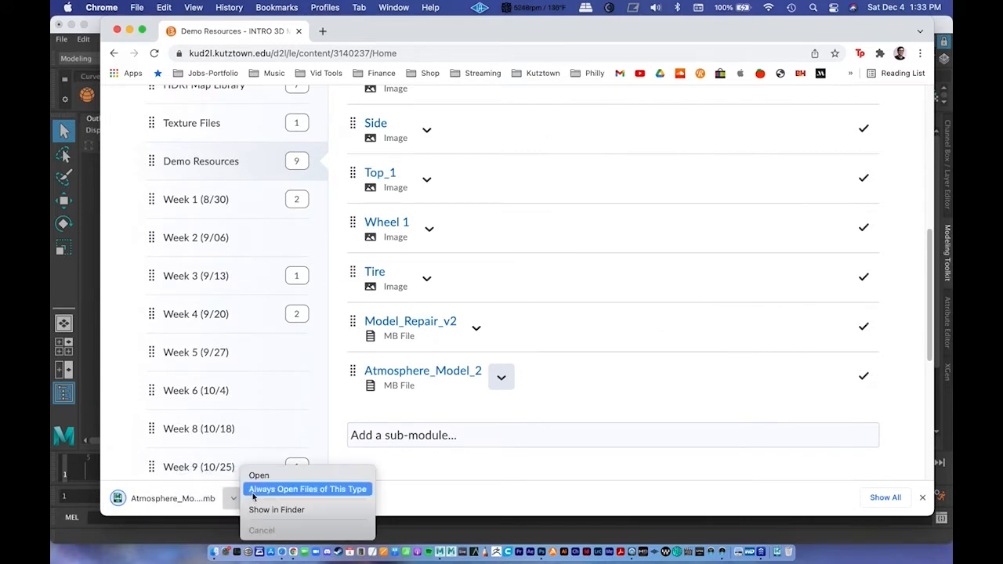
click(253, 507)
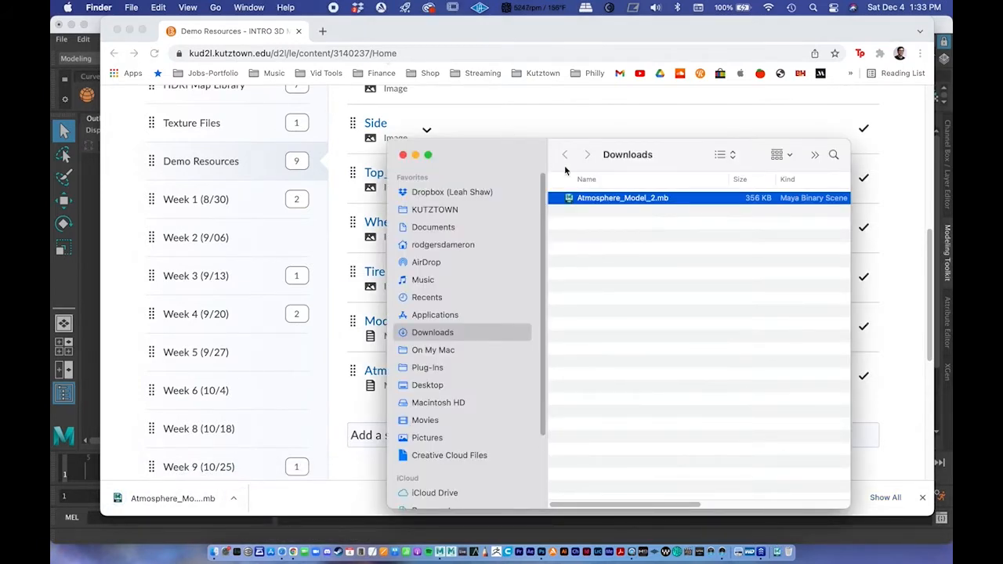
click(618, 265)
click(600, 199)
- Paste the copied file into the scenes folder of the Head_Demo project inside KUTZTOWN
click(430, 210)
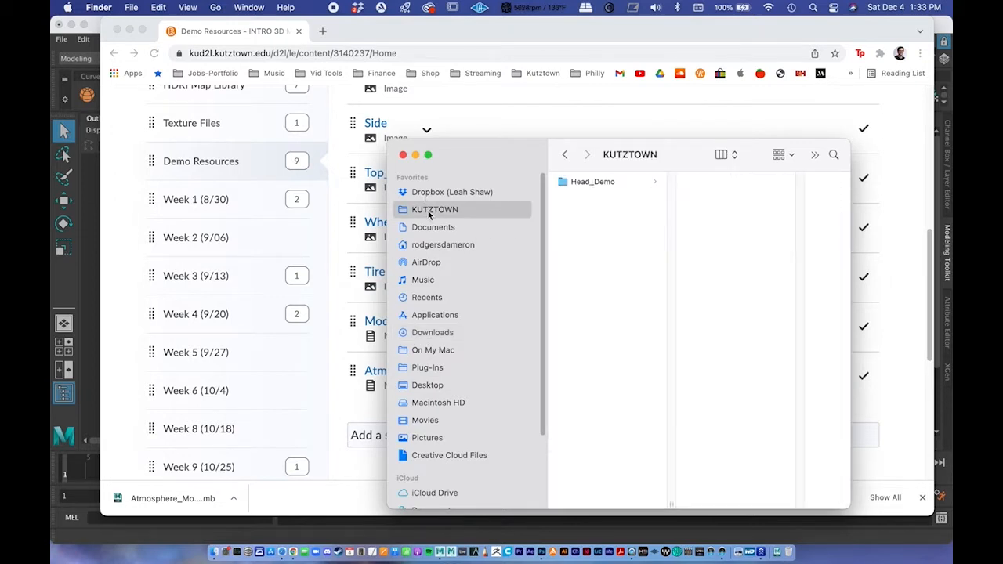
click(583, 183)
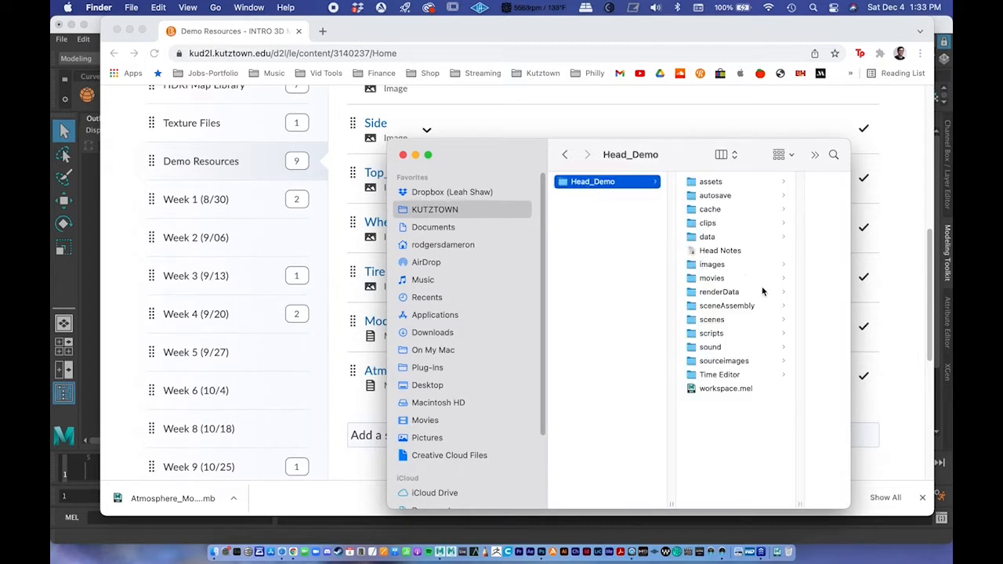
click(710, 319)
scroll(768, 368, down, 10)
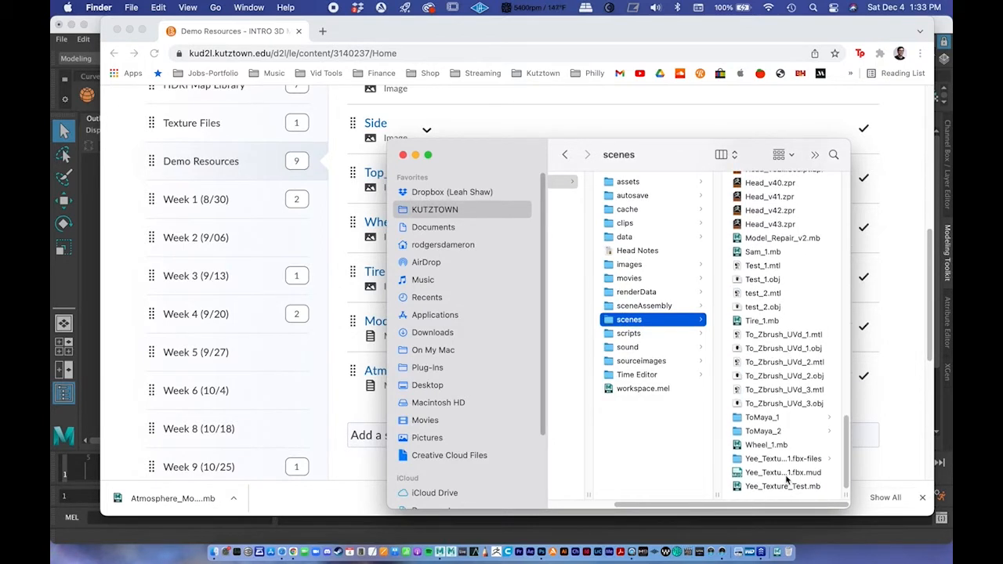
double_click(835, 509)
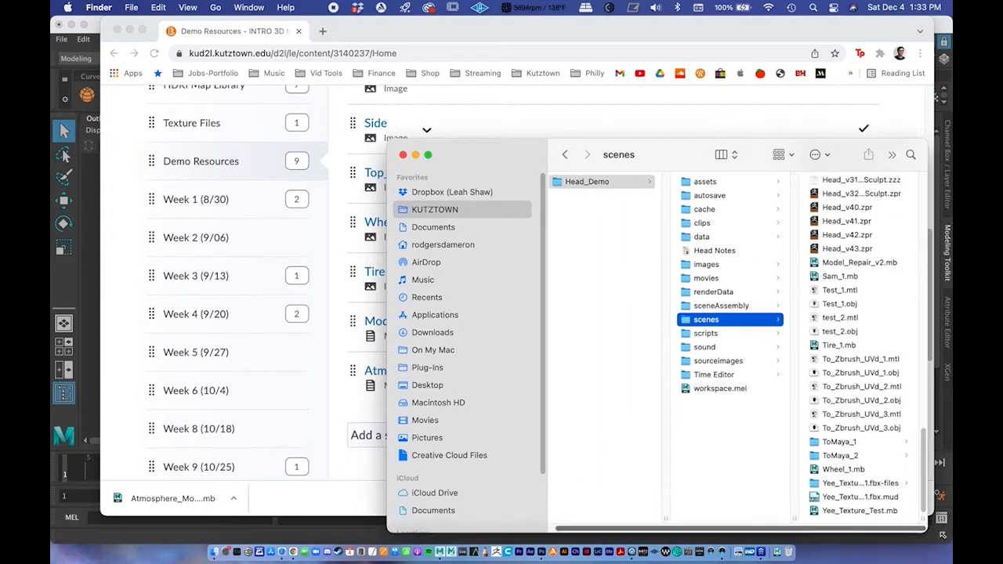
drag(508, 155, 287, 123)
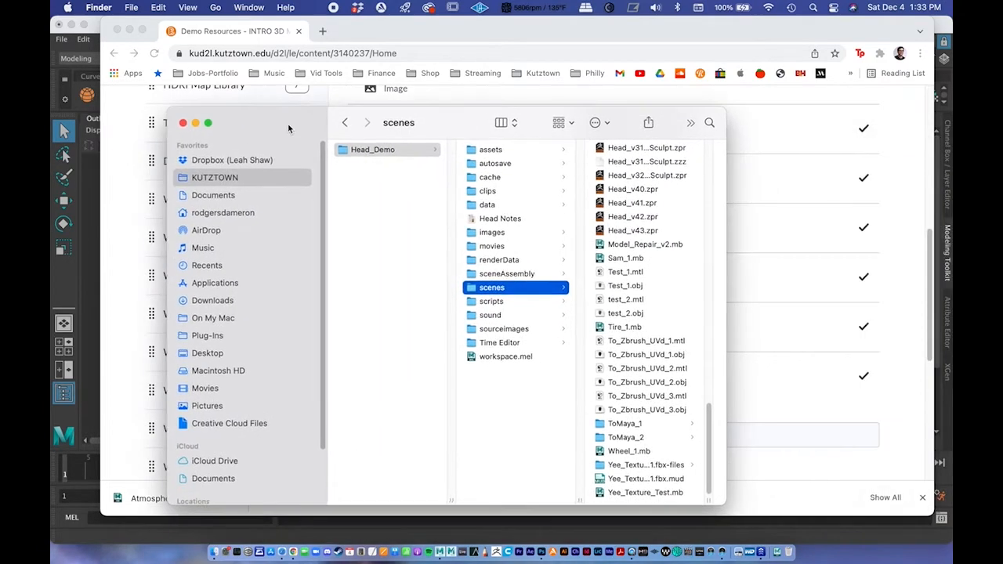
right_click(492, 291)
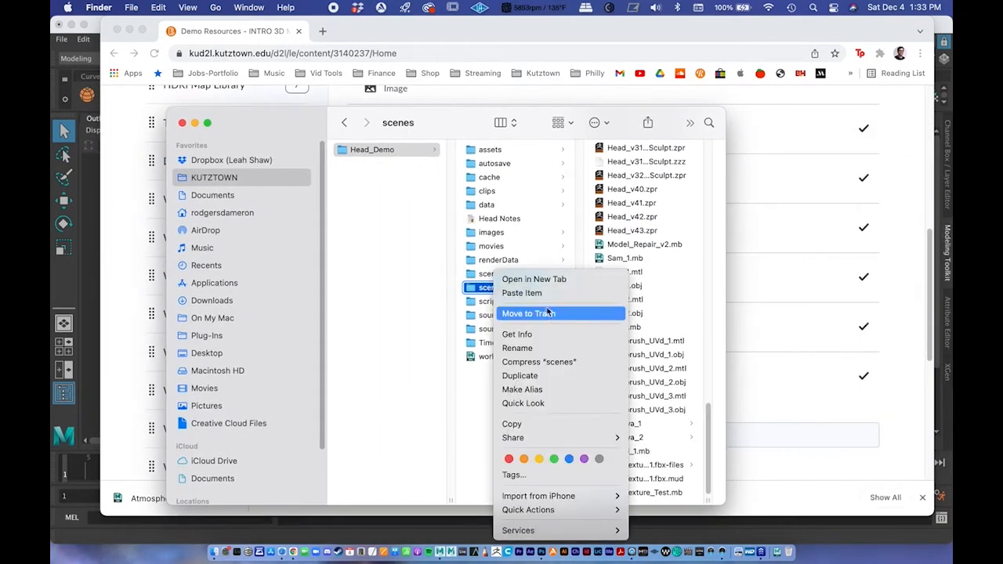
click(545, 292)
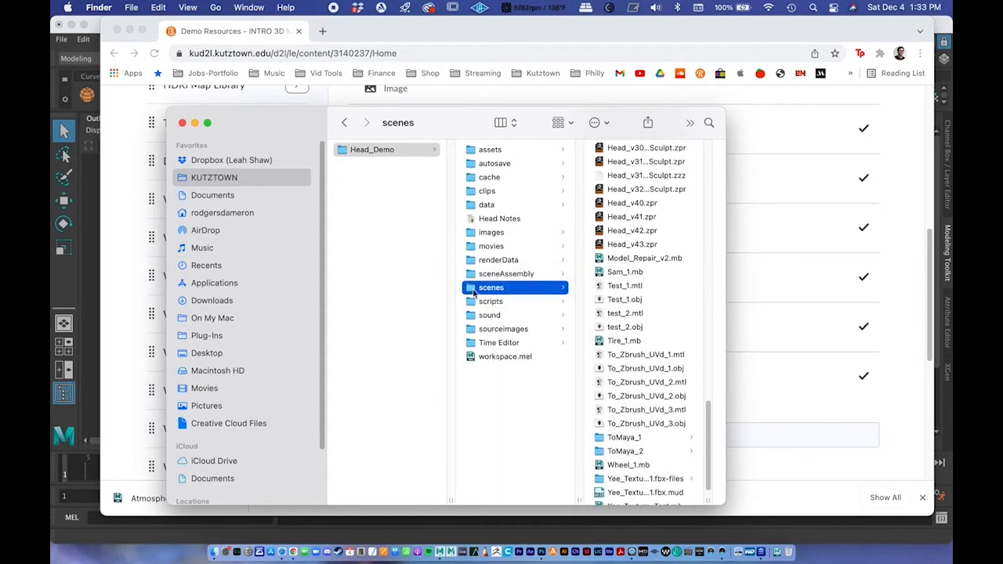
- Return to Maya and open Atmosphere_Model_2.mb from the project's scenes folder, discarding the untitled scene
drag(278, 135, 854, 313)
click(129, 32)
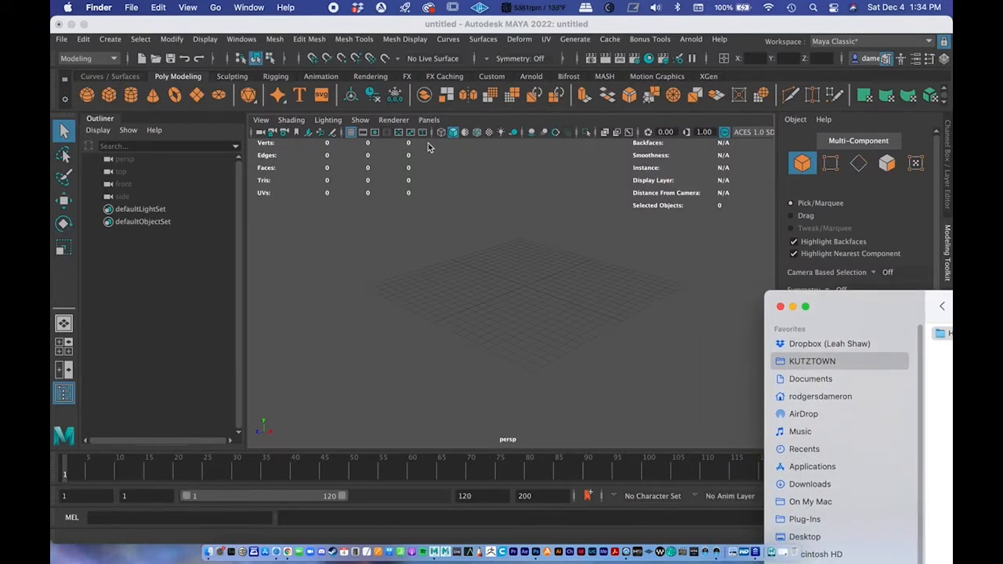
click(62, 40)
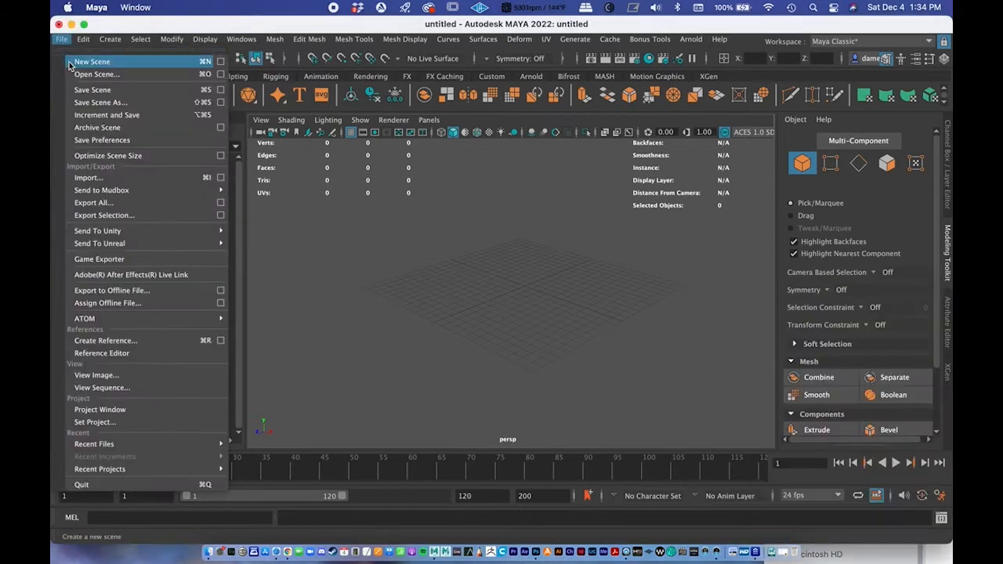
click(76, 75)
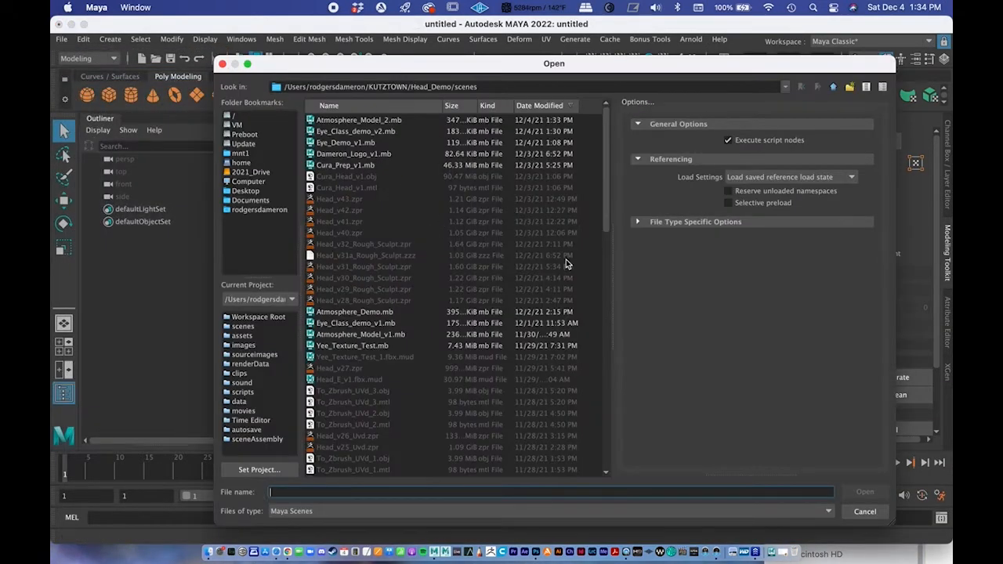
drag(606, 179, 608, 125)
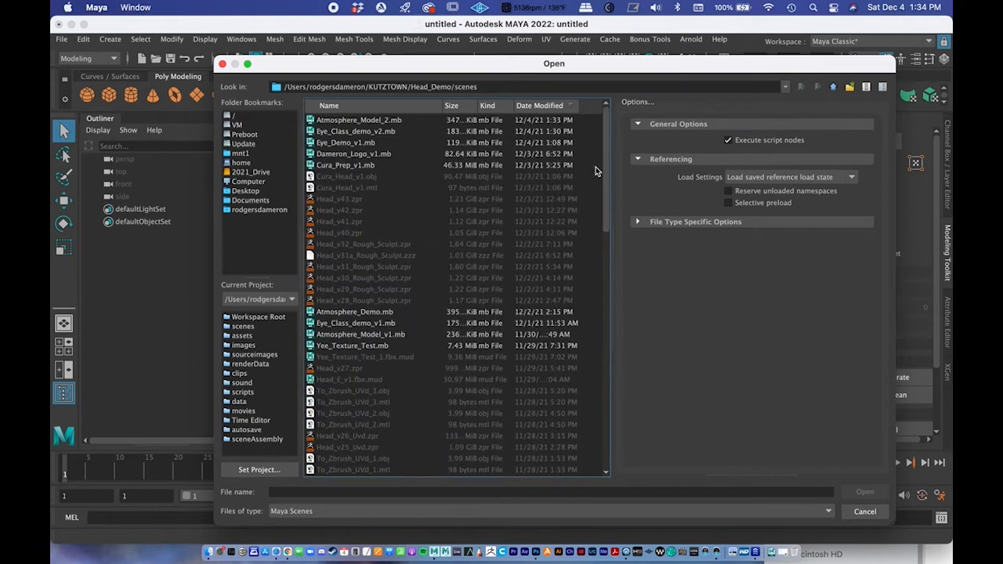
click(386, 121)
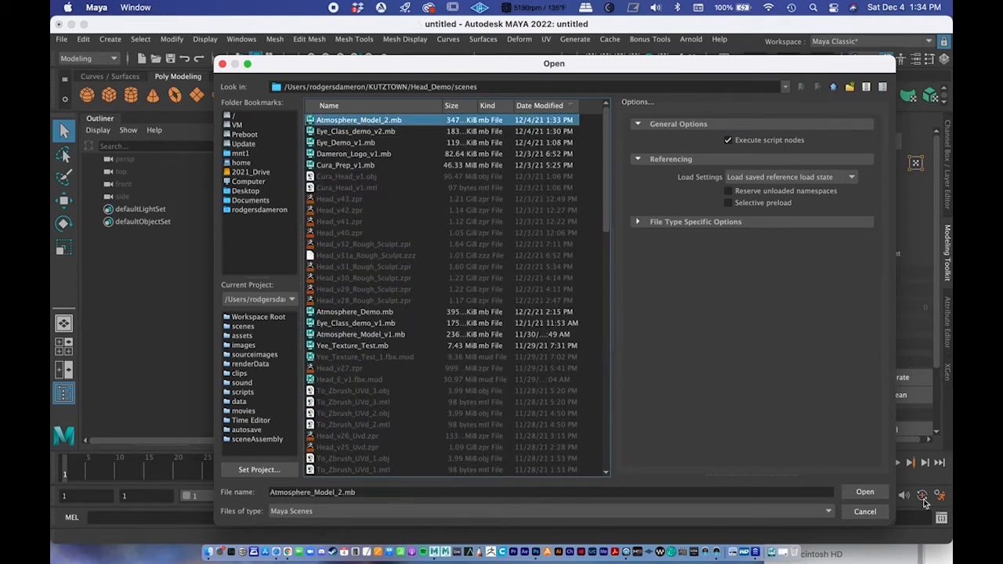
click(863, 491)
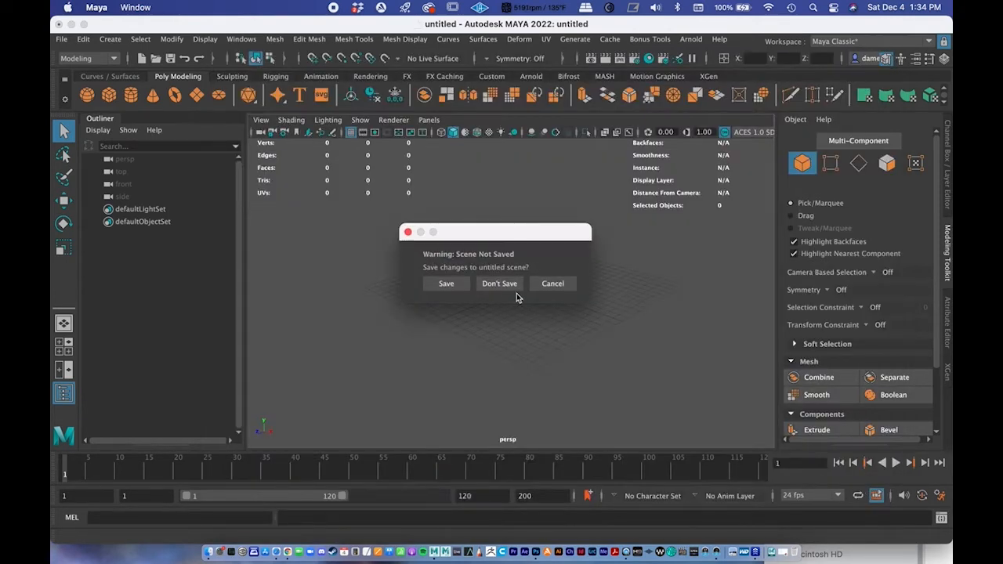
click(500, 286)
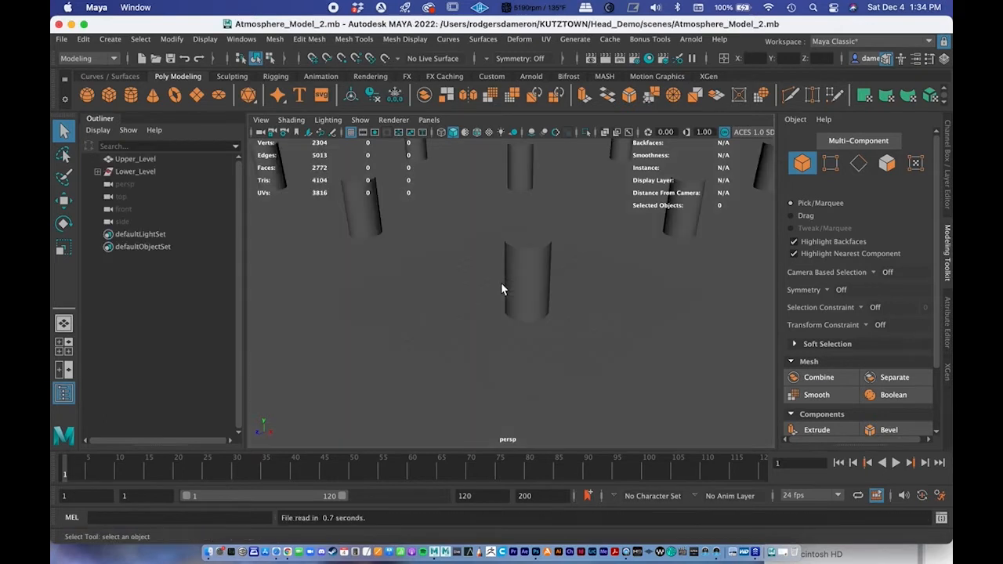
- Bring the whole two-level model into view and display its wireframe over the shading
alt+right_drag(547, 282, 368, 298)
mouse_move(409, 306)
alt+mouse_down()
mouse_move(457, 293)
mouse_move(555, 296)
mouse_move(582, 279)
mouse_move(517, 301)
mouse_move(477, 295)
mouse_move(600, 305)
mouse_move(531, 318)
alt+mouse_up()
click(476, 132)
alt+middle_drag(546, 271, 523, 279)
alt+drag(522, 277, 531, 281)
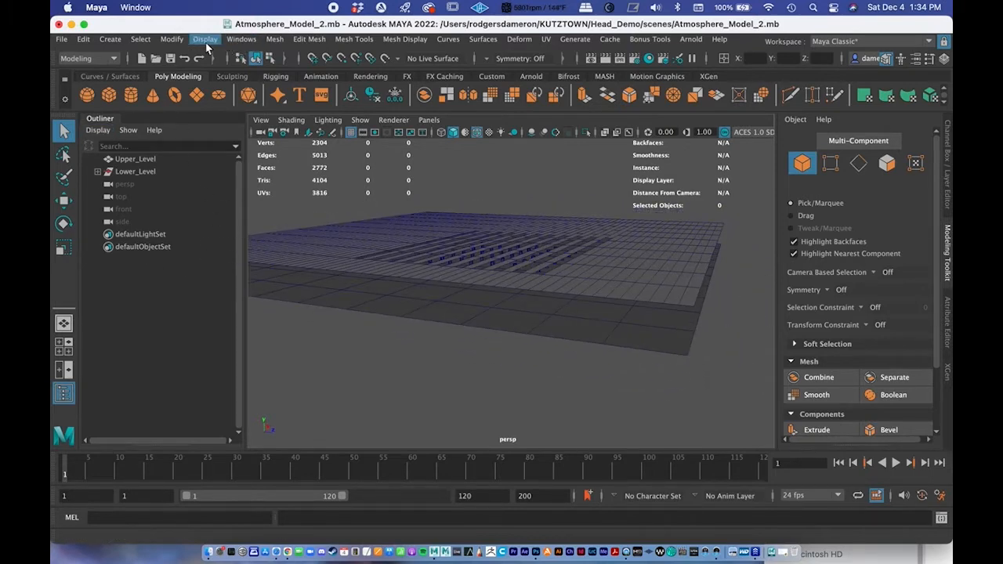
- Highlight the Lower_Level group to identify its geometry, and select and hide the Upper_Level object
click(248, 44)
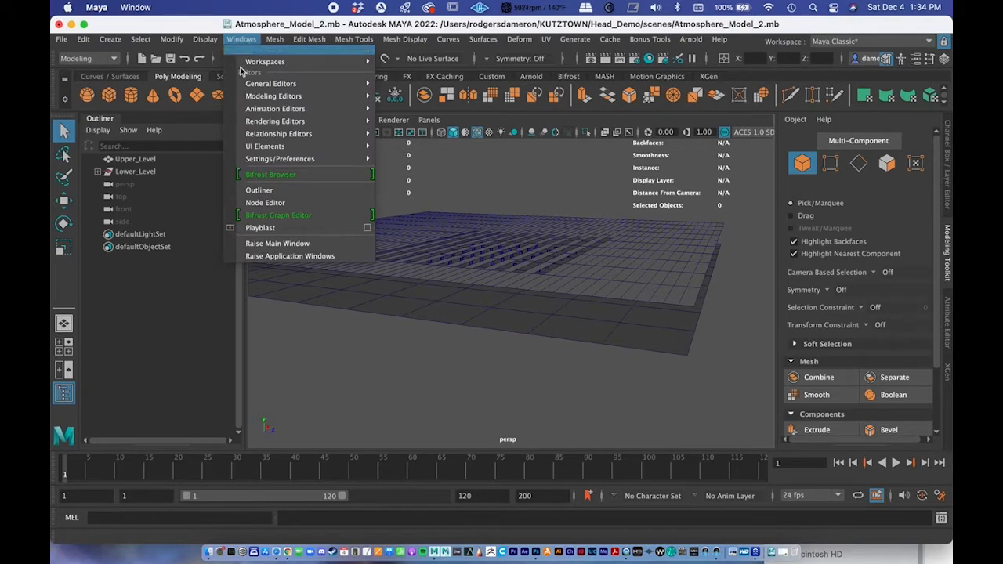
click(118, 249)
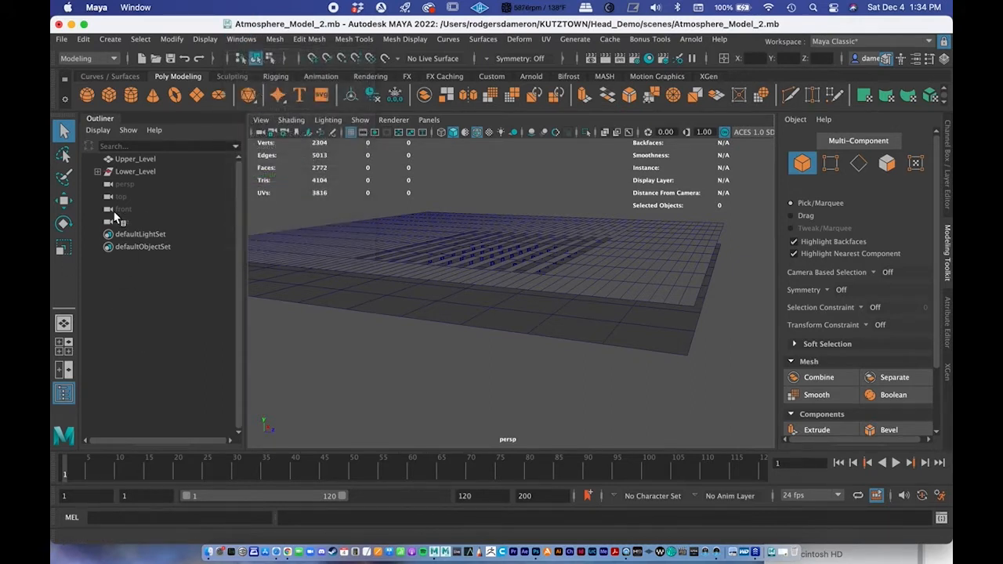
click(128, 174)
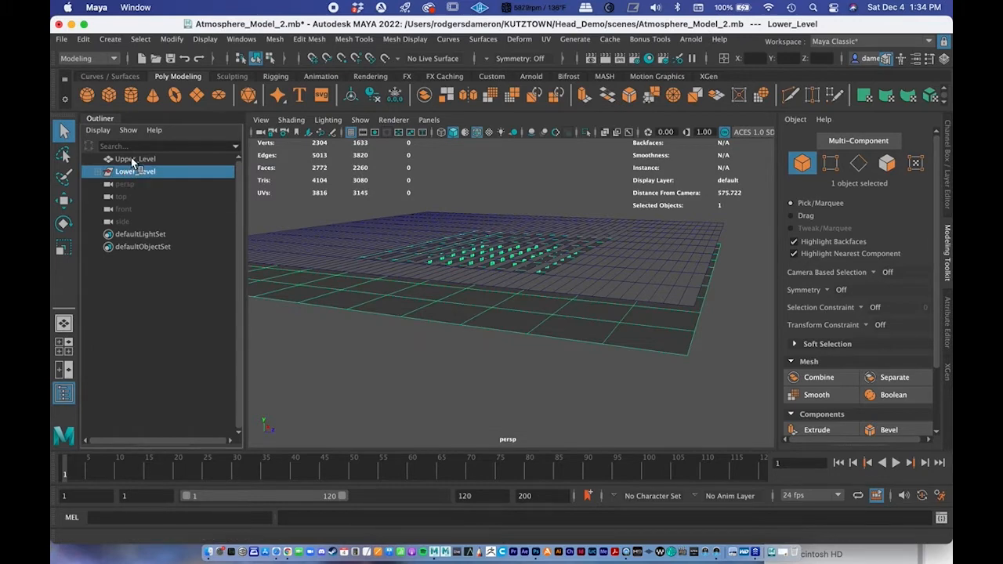
click(133, 160)
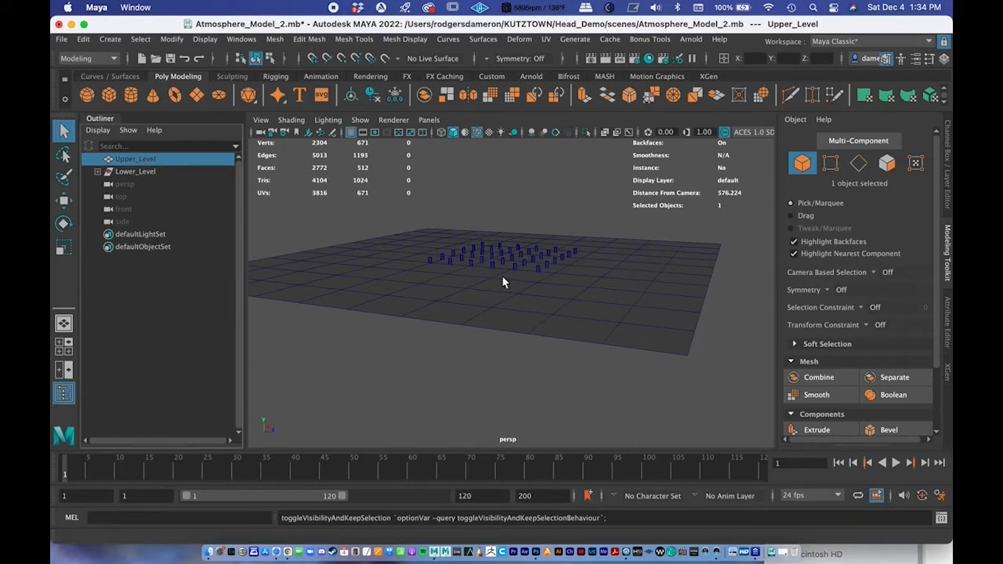
- Examine the grid of cylinders and the floor plane of the lower level from several angles and distances
alt+drag(474, 247, 463, 286)
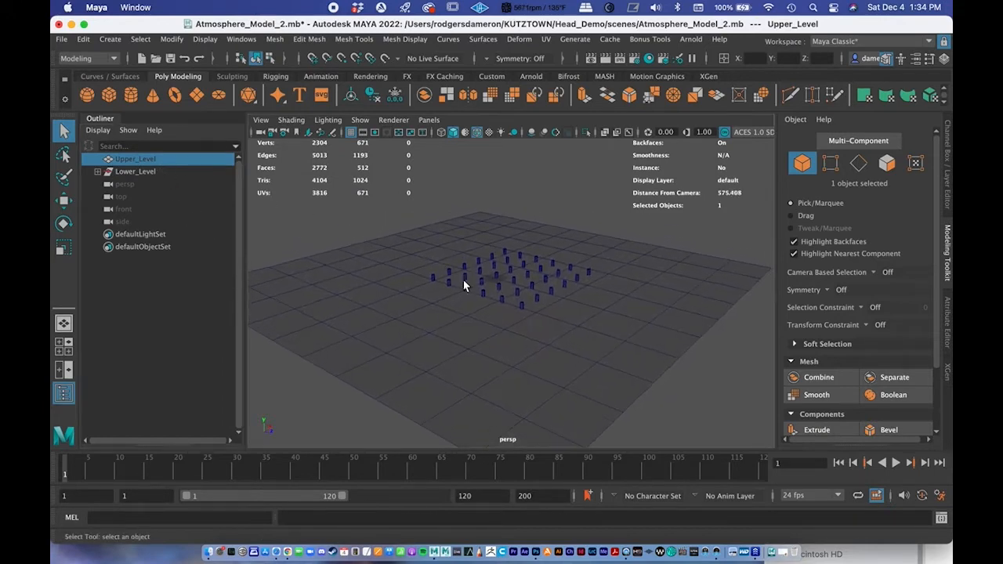
alt+right_drag(464, 286, 586, 285)
alt+drag(587, 285, 557, 313)
alt+right_drag(557, 313, 698, 315)
alt+drag(698, 316, 595, 293)
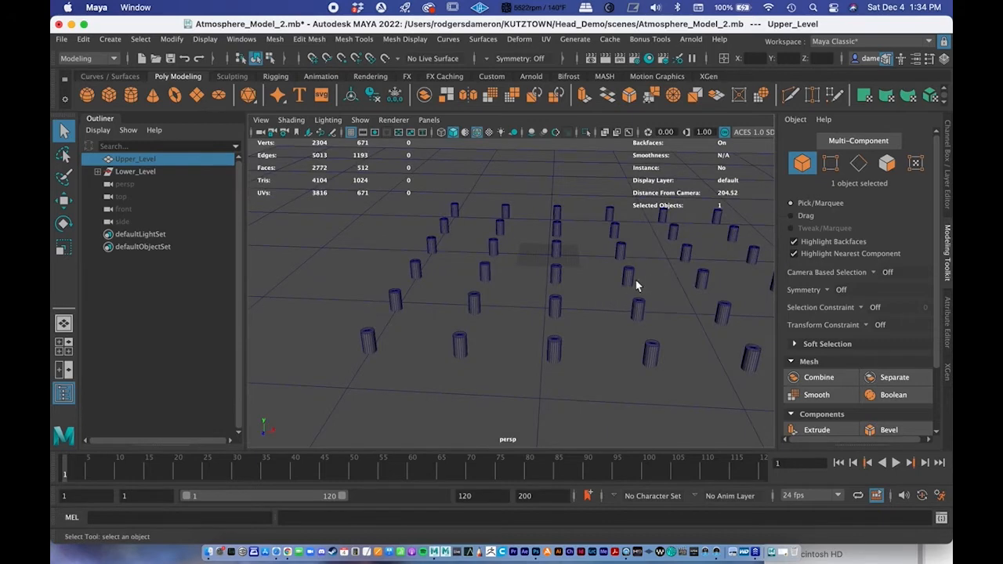
alt+right_drag(636, 287, 454, 262)
alt+drag(454, 262, 460, 284)
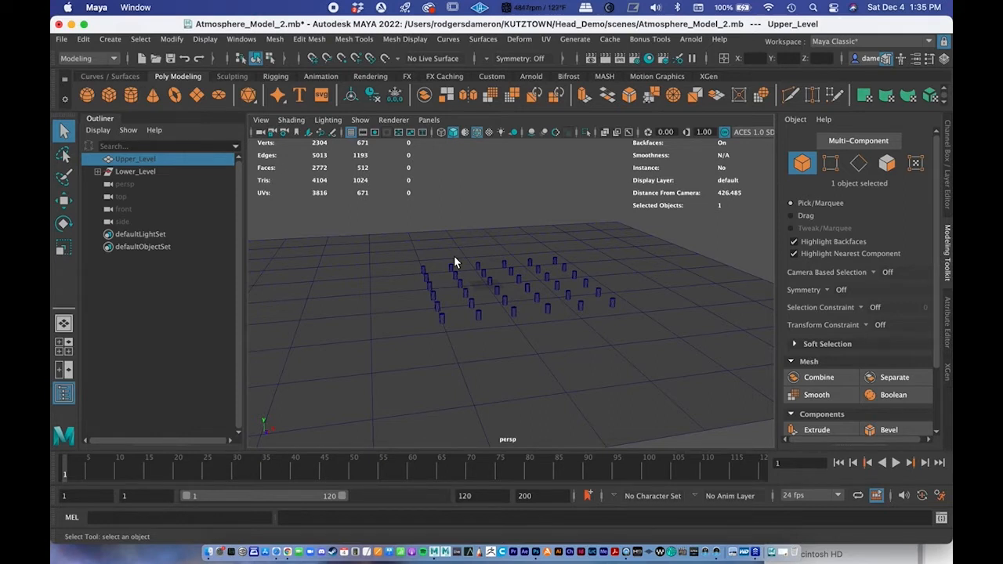
alt+middle_drag(445, 273, 459, 283)
alt+right_drag(459, 284, 462, 282)
alt+drag(462, 275, 476, 280)
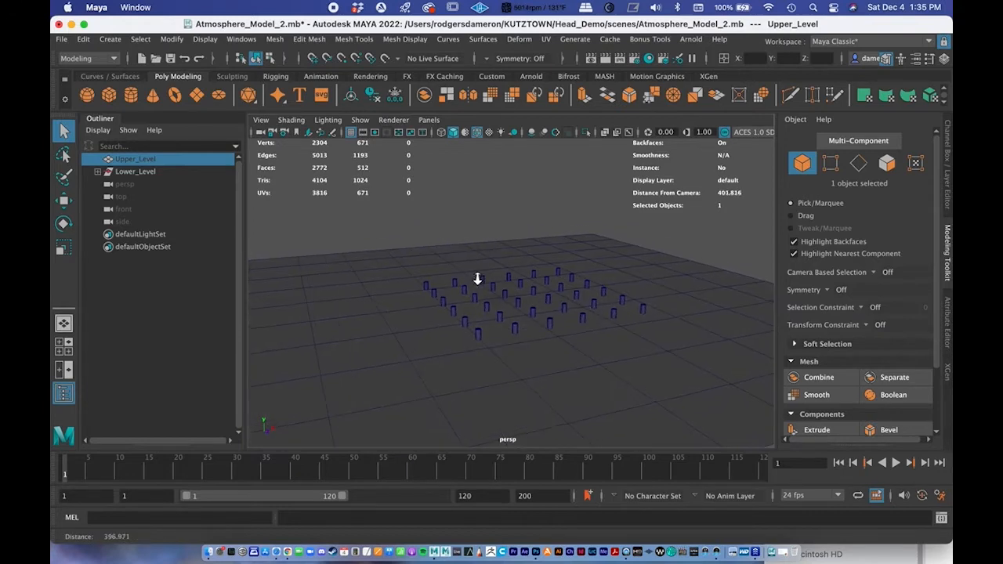
- Create an Arnold area light and raise it above the grid of cylinders
click(688, 41)
mouse_move(698, 102)
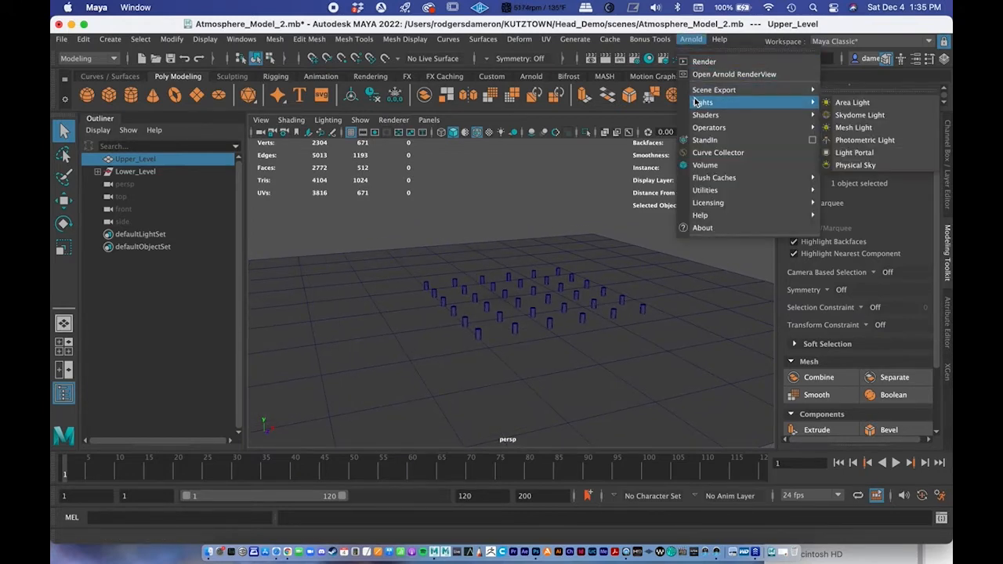
click(852, 103)
scroll(589, 287, down, 3)
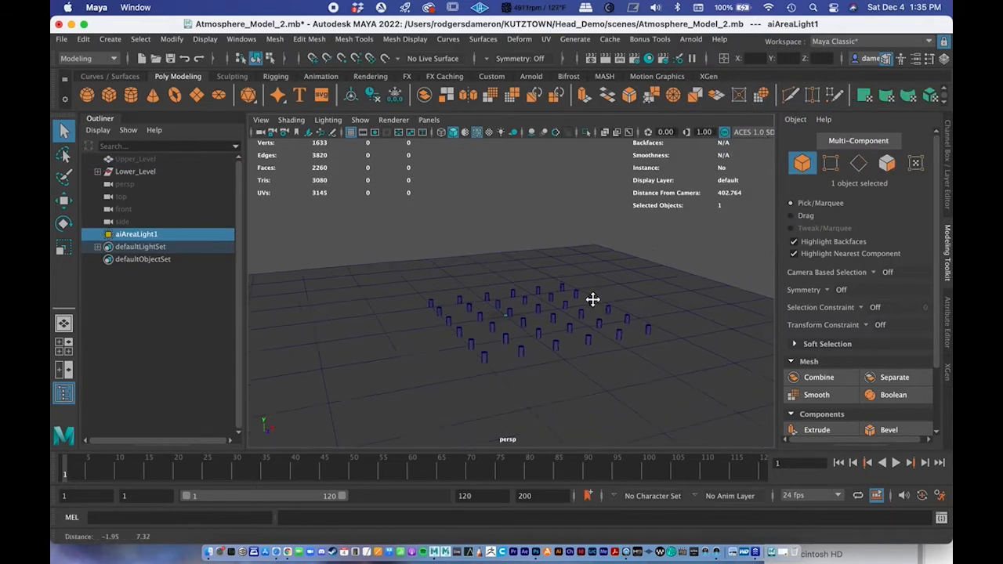
alt+drag(524, 288, 524, 291)
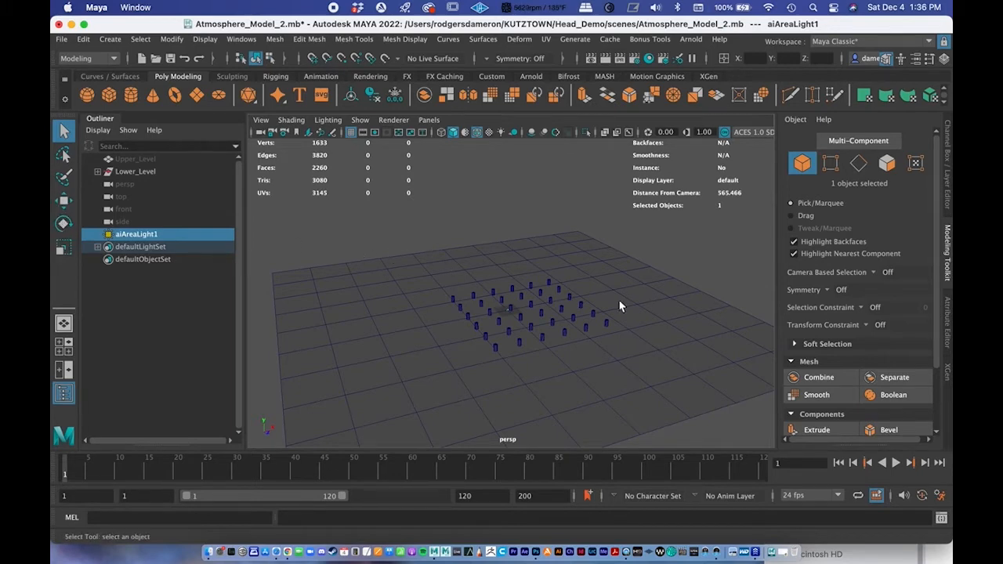
key(w)
drag(511, 261, 505, 168)
scroll(506, 169, up, 3)
- Scale the area light up uniformly so it becomes a large panel over the lower level
key(e)
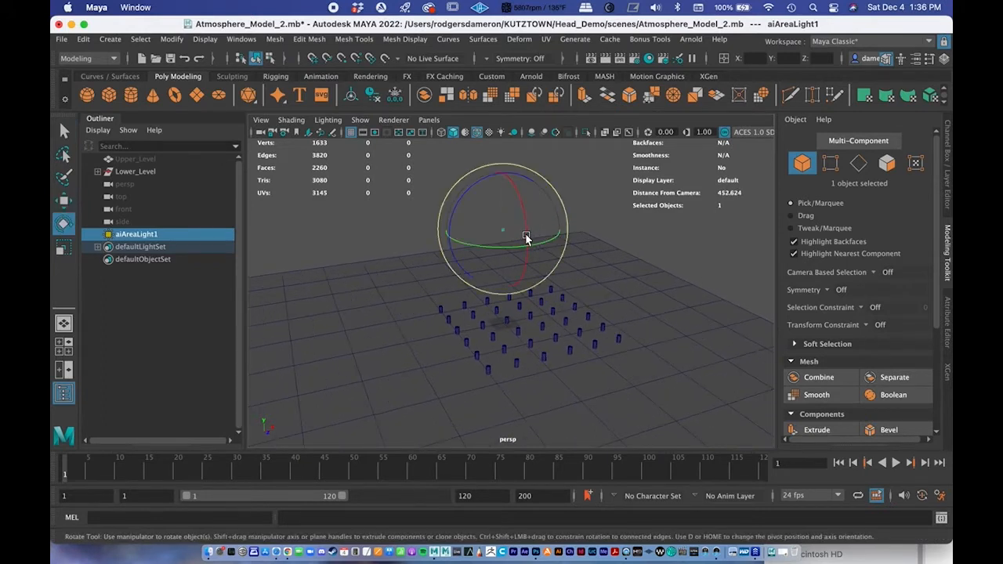
key(r)
drag(502, 231, 504, 264)
mouse_move(509, 266)
alt+mouse_down()
mouse_move(470, 268)
mouse_move(528, 269)
mouse_move(524, 287)
mouse_move(515, 268)
alt+mouse_up()
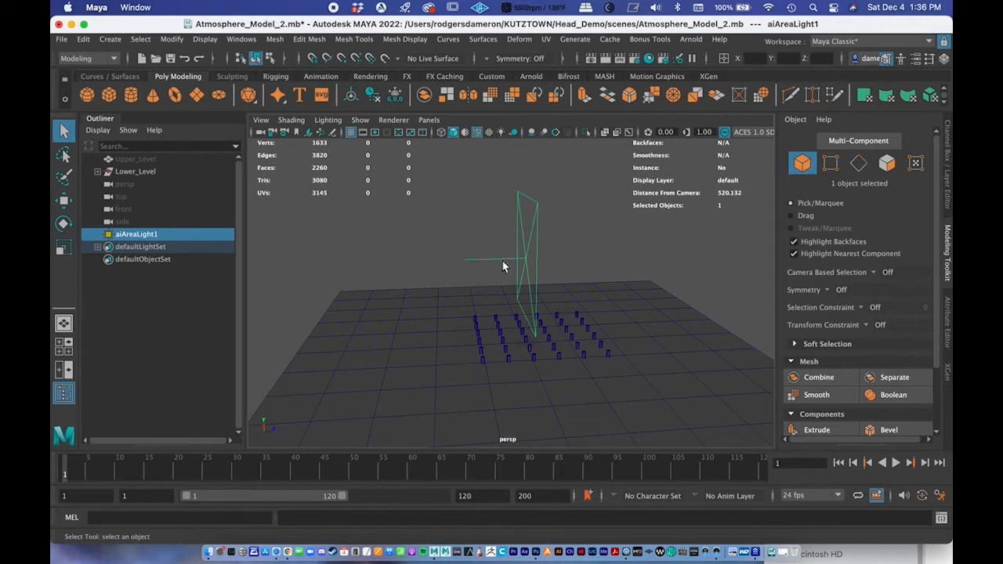
alt+drag(518, 270, 511, 269)
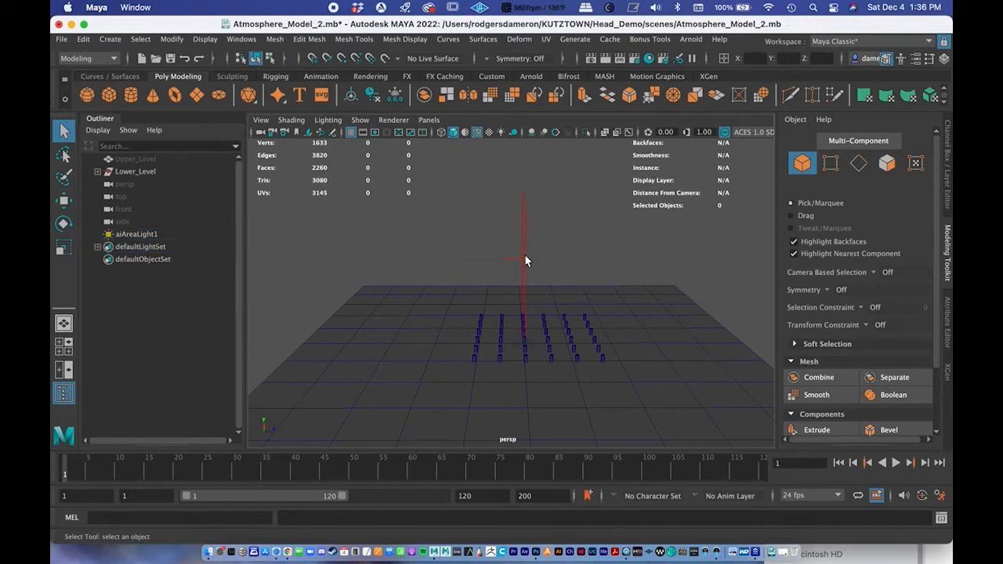
- Raise the area light higher and rotate it to shine down at a slight tilt onto the cylinders
key(w)
drag(526, 221, 525, 175)
key(e)
alt+drag(565, 247, 530, 208)
alt+drag(614, 318, 495, 286)
alt+drag(534, 192, 493, 296)
key(w)
alt+drag(530, 258, 533, 269)
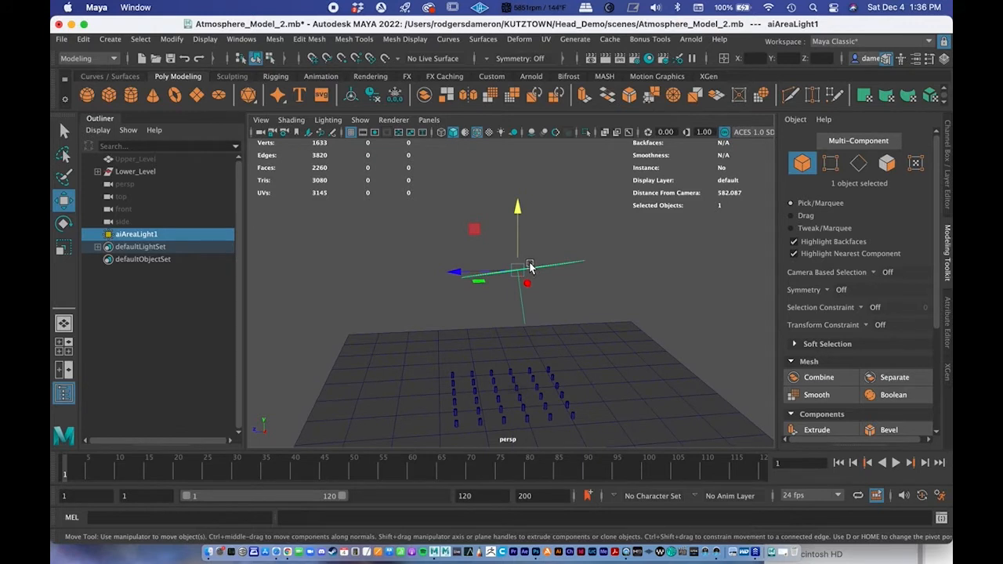
alt+drag(518, 228, 543, 292)
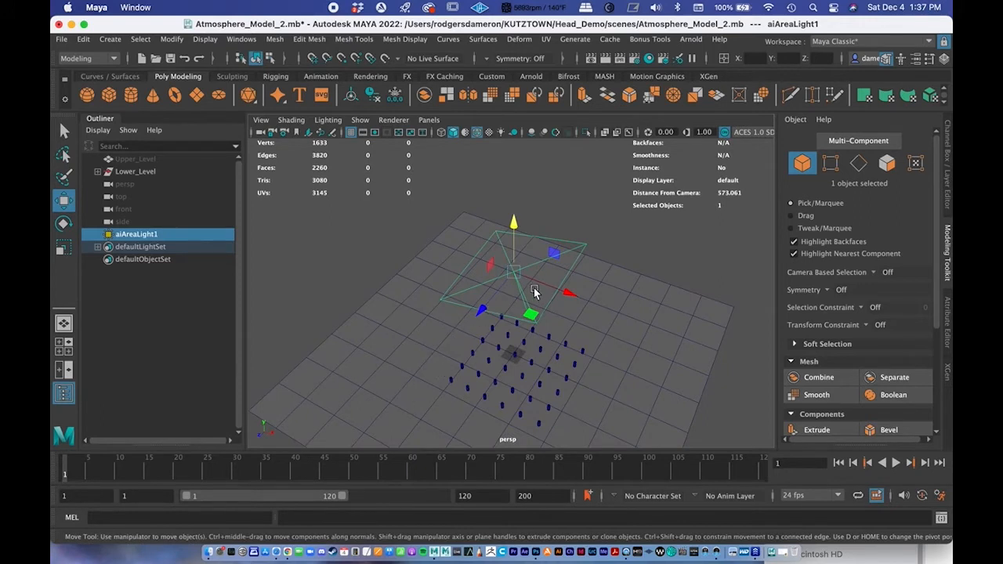
mouse_move(502, 280)
alt+mouse_down()
mouse_move(503, 258)
mouse_move(520, 280)
alt+mouse_up()
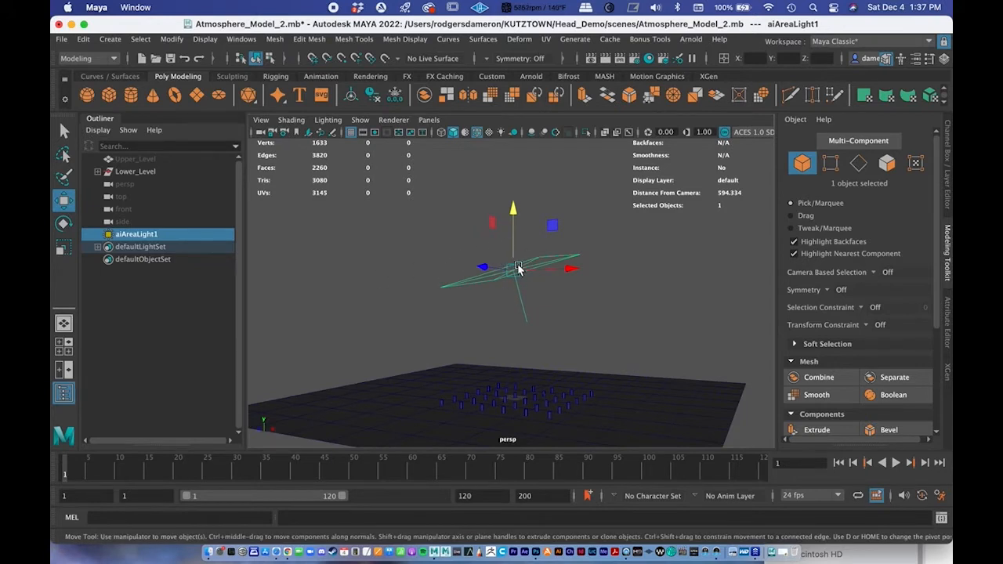
alt+drag(427, 278, 493, 281)
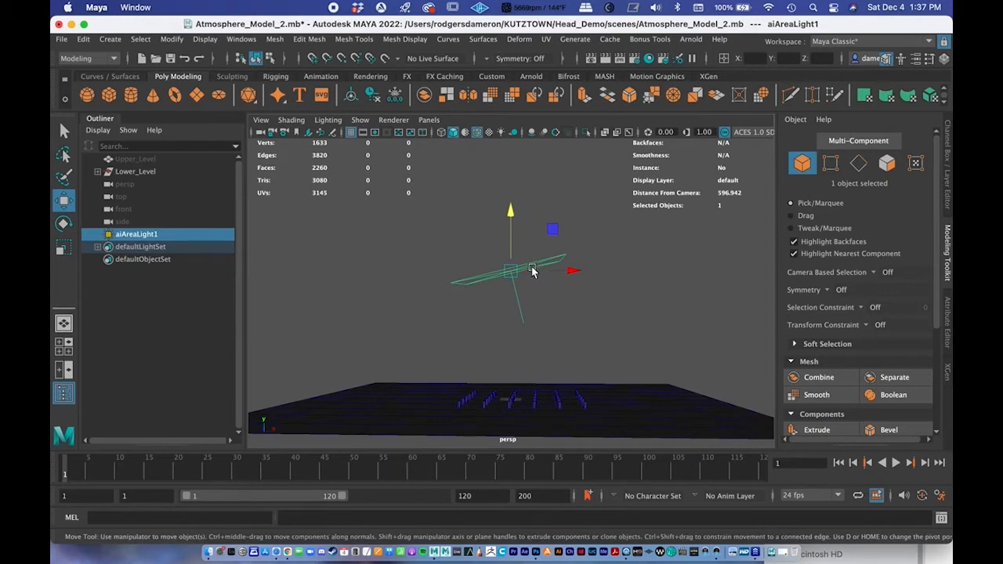
- Try the Move tool with its axis orientation set to Object on the tilted area light, and undo the last change
click(67, 201)
double_click(64, 202)
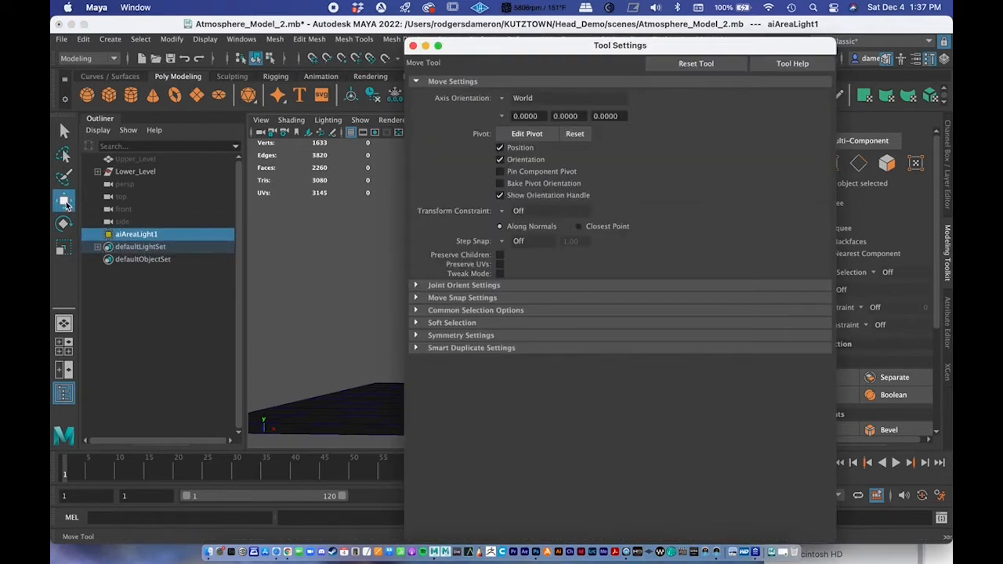
click(503, 99)
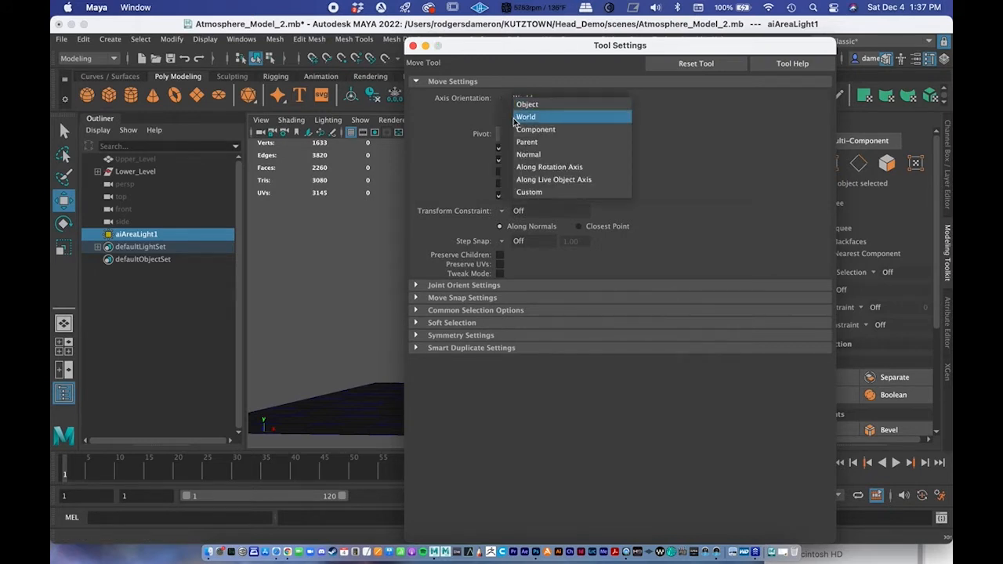
click(526, 104)
drag(470, 48, 774, 129)
alt+drag(548, 261, 535, 291)
key(super+z)
alt+middle_drag(539, 293, 513, 303)
alt+right_drag(513, 303, 504, 304)
- Set the Move tool's axis orientation back to World and close its settings
drag(782, 135, 549, 82)
click(574, 125)
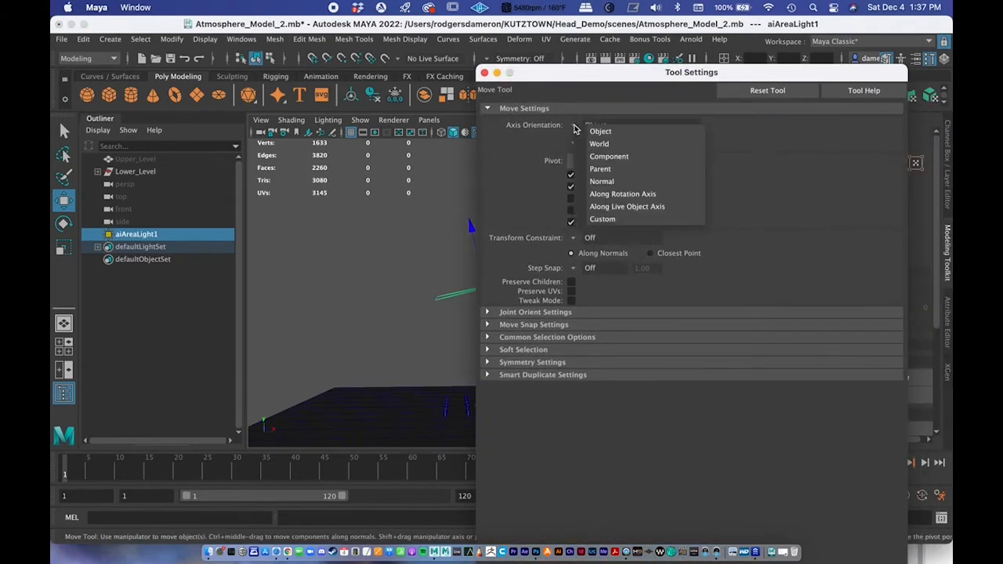
click(595, 144)
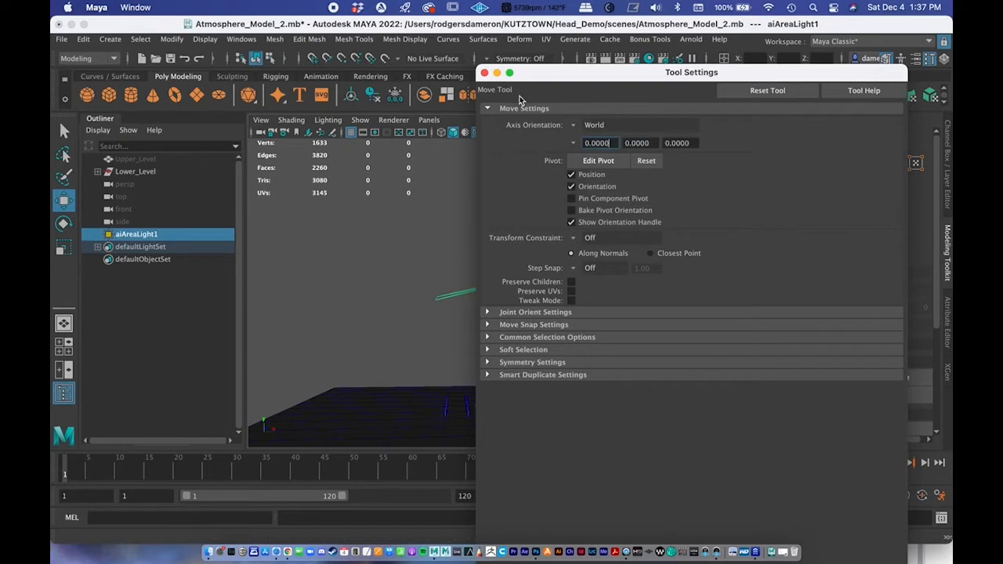
click(582, 126)
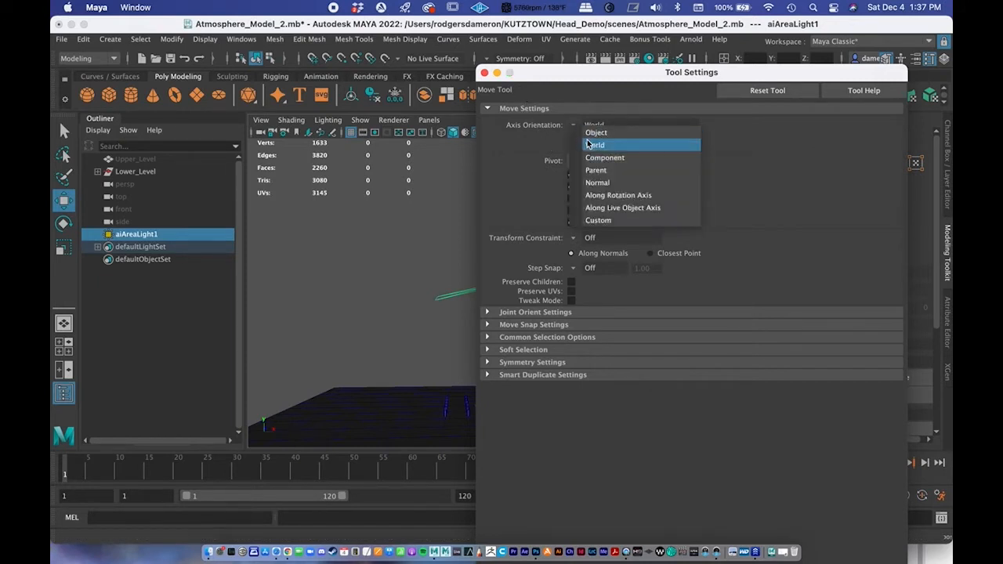
click(561, 127)
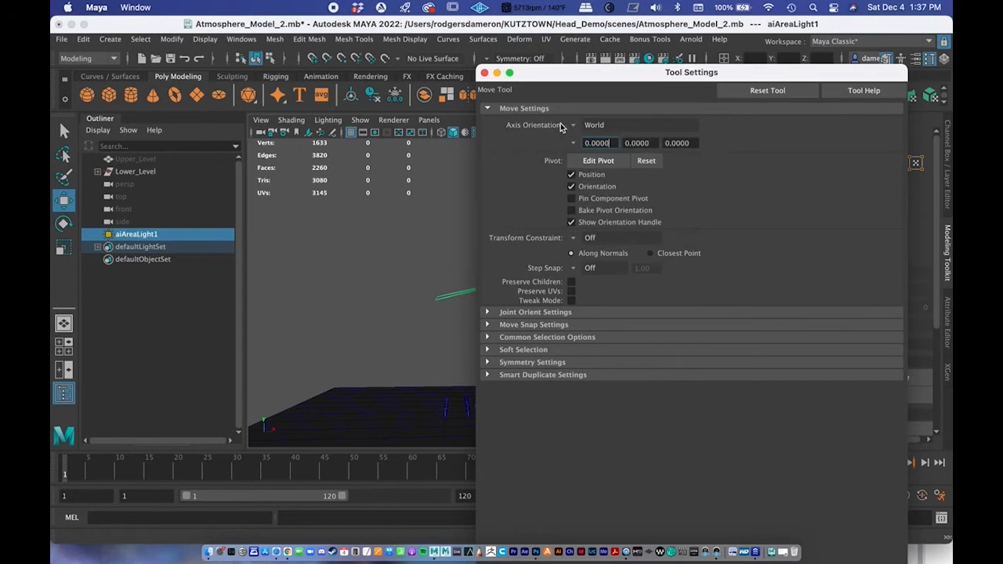
click(484, 73)
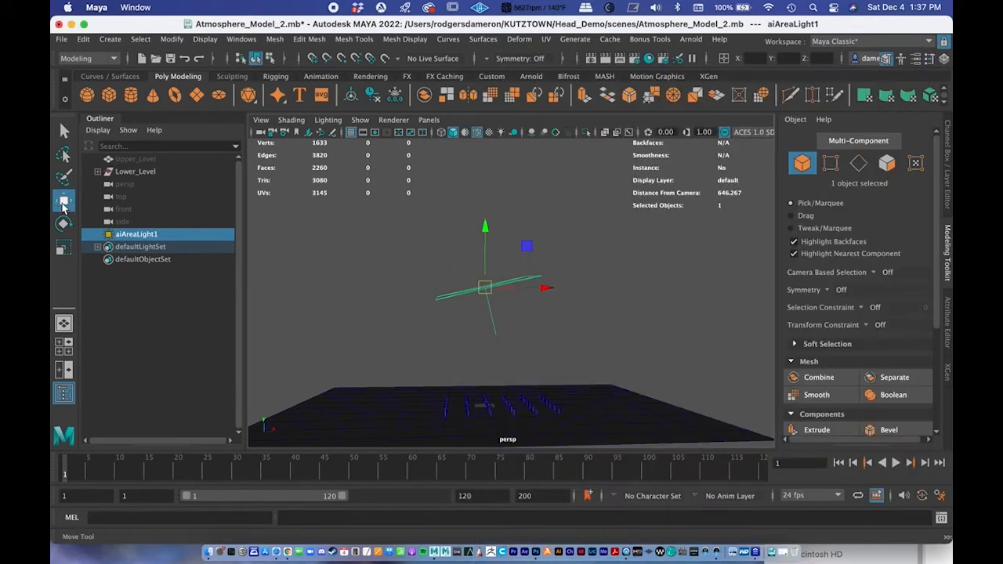
- Check the axis orientation in the Rotate tool and Scale tool settings
double_click(64, 223)
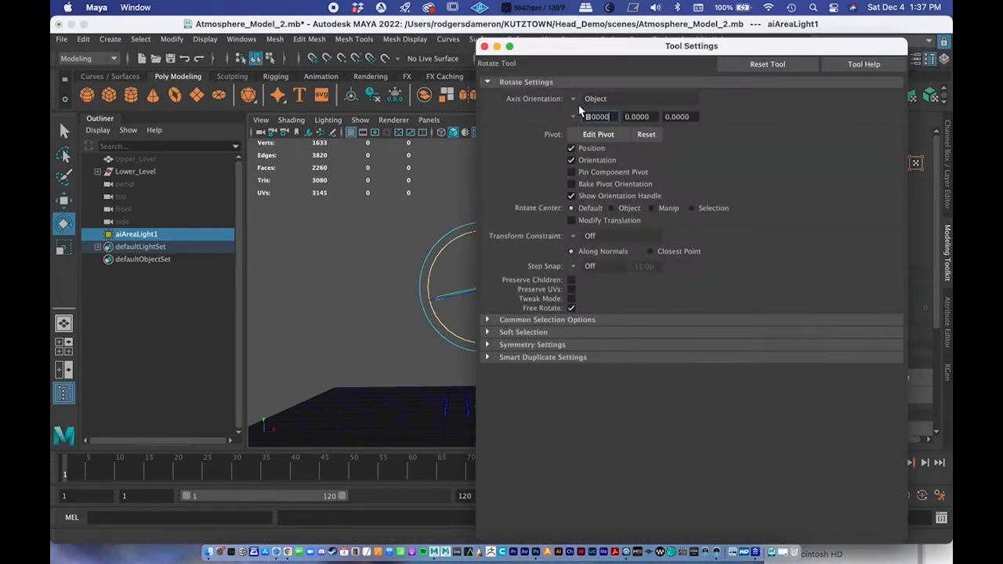
click(485, 47)
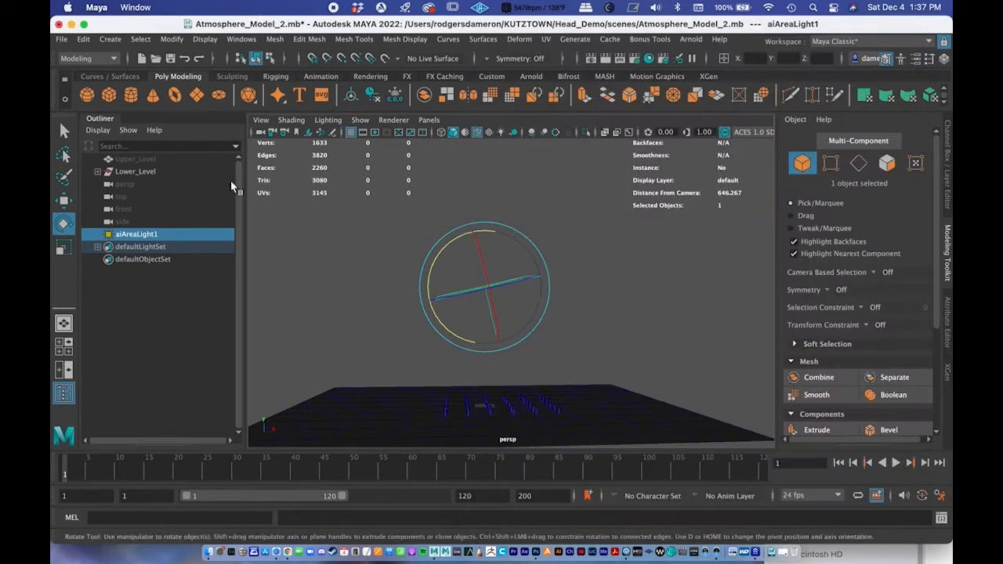
double_click(62, 248)
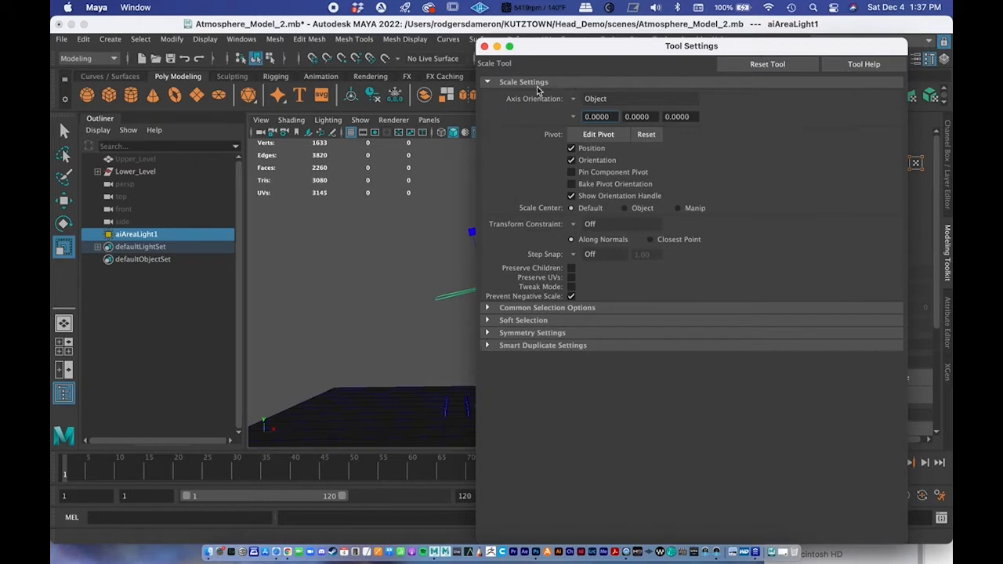
click(485, 47)
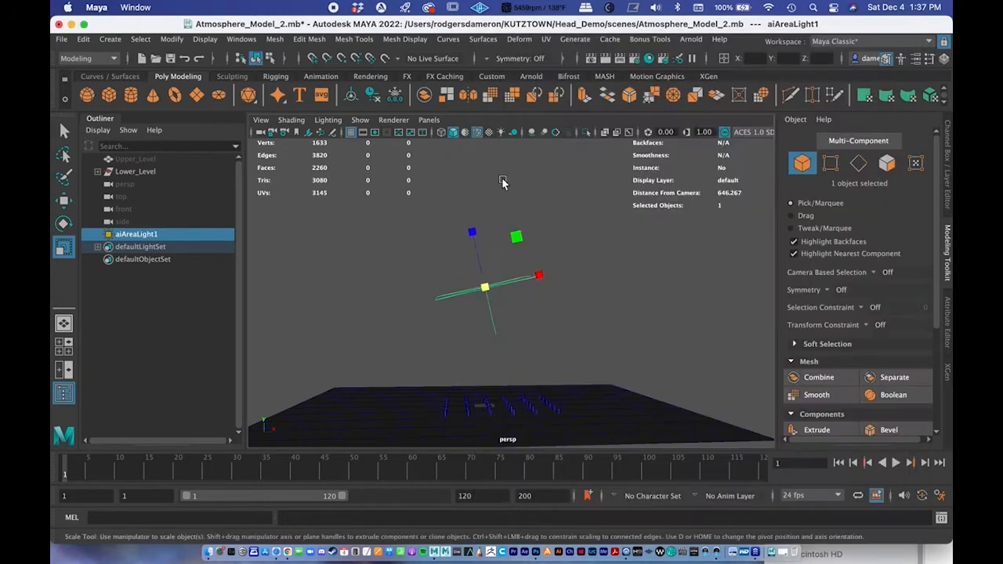
- Clear the ground plane from the selection, select only the area light and frame it with the Move tool active
key(w)
scroll(517, 290, down, 5)
alt+drag(501, 296, 500, 341)
click(533, 294)
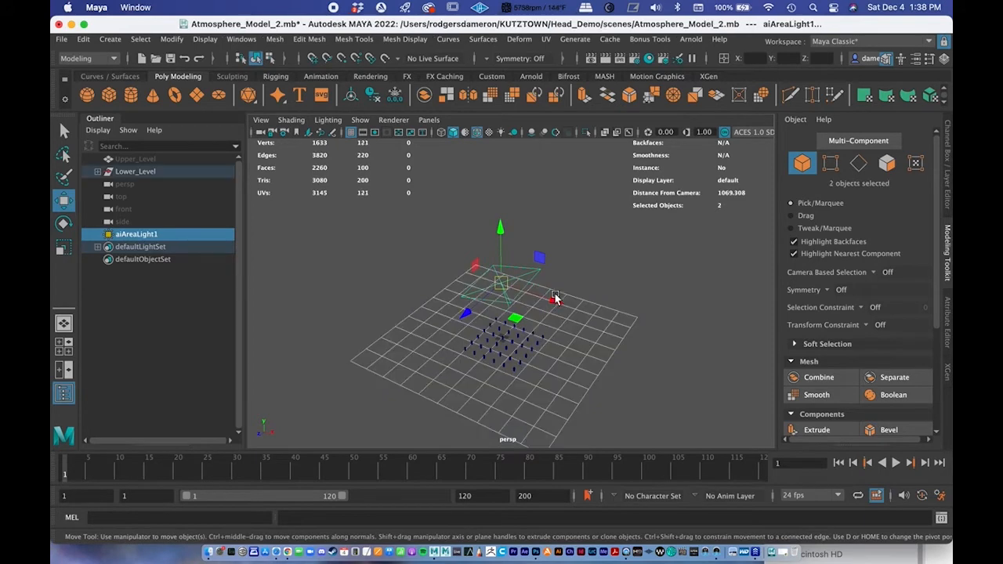
click(580, 245)
click(515, 290)
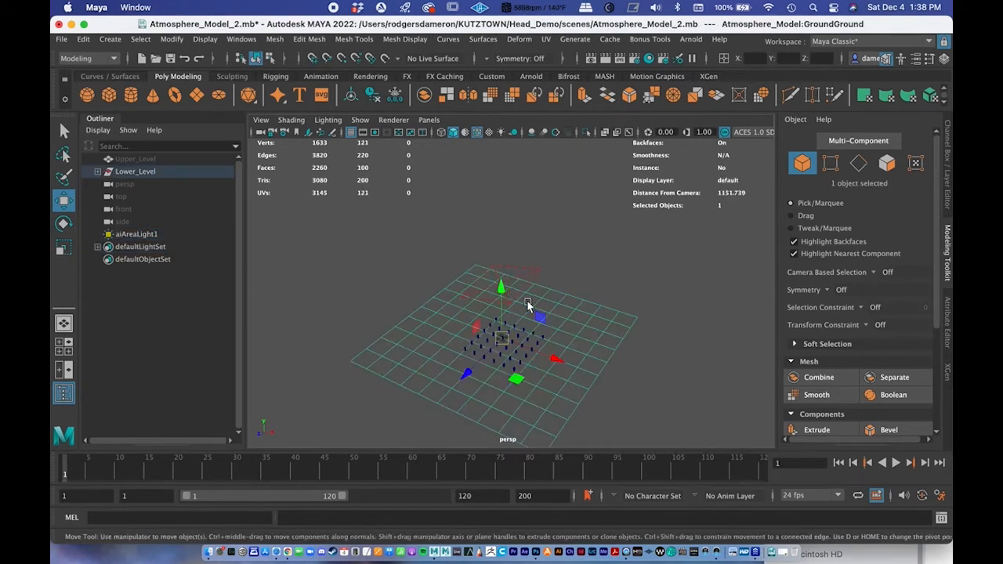
click(519, 265)
key(f)
drag(549, 292, 576, 283)
alt+right_drag(506, 276, 540, 266)
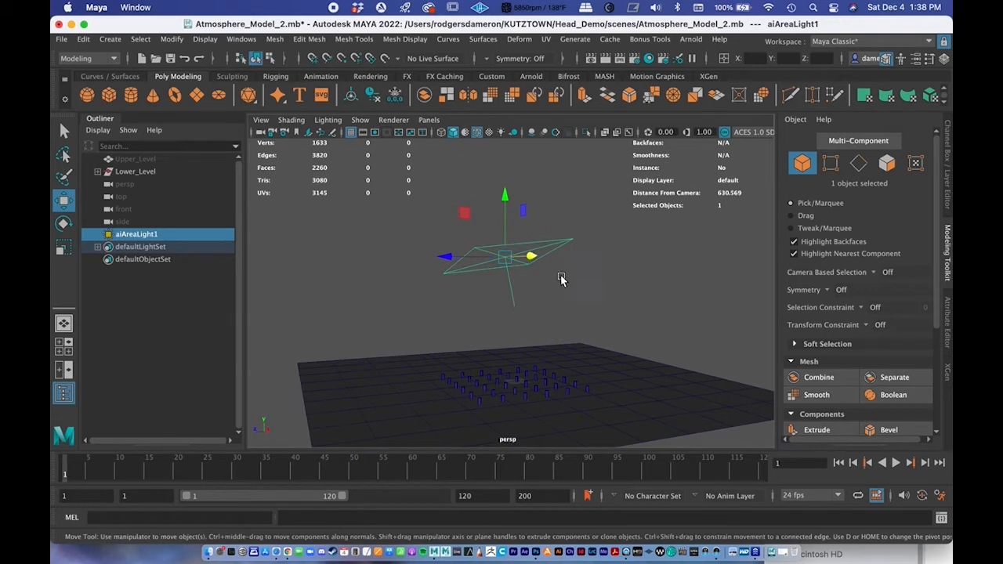
- Activate the Scale tool on the area light and display the light's Arnold attributes
key(e)
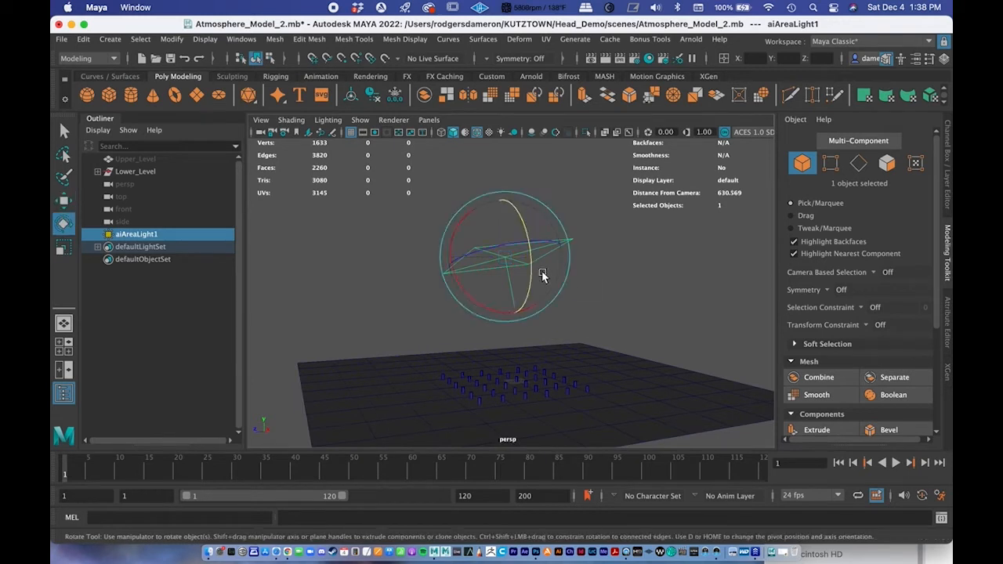
key(r)
alt+drag(539, 273, 505, 269)
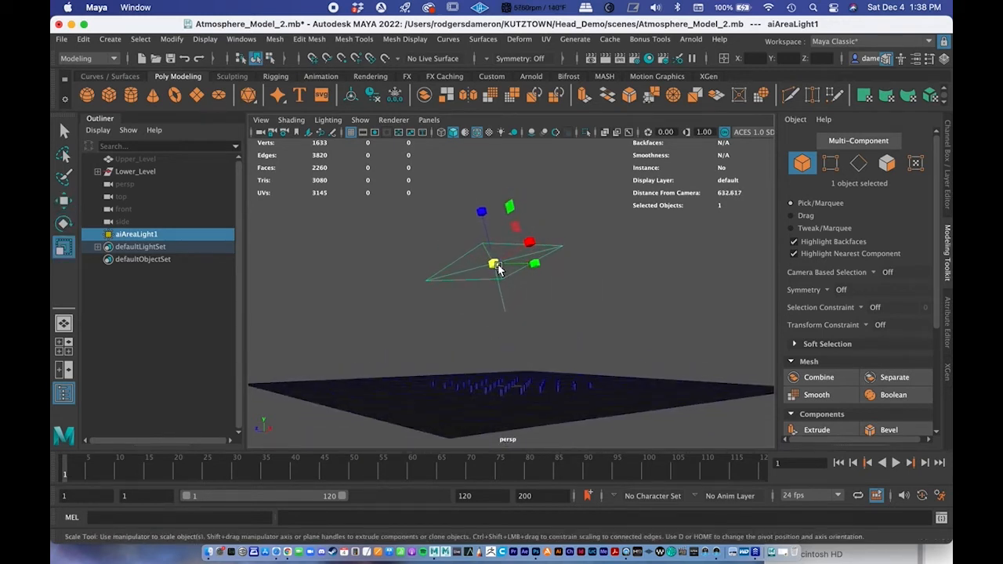
alt+drag(421, 284, 439, 316)
alt+drag(524, 290, 579, 260)
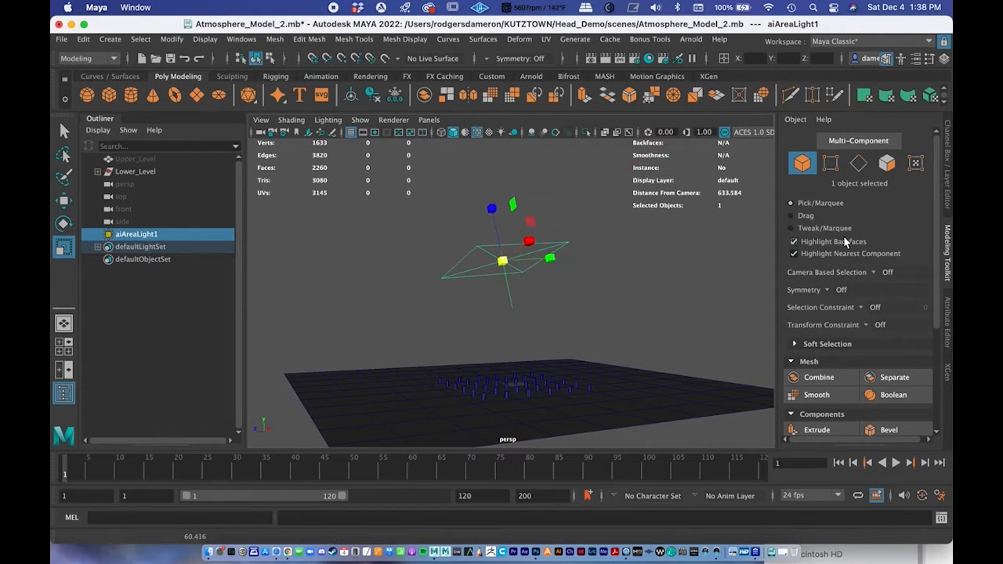
click(946, 314)
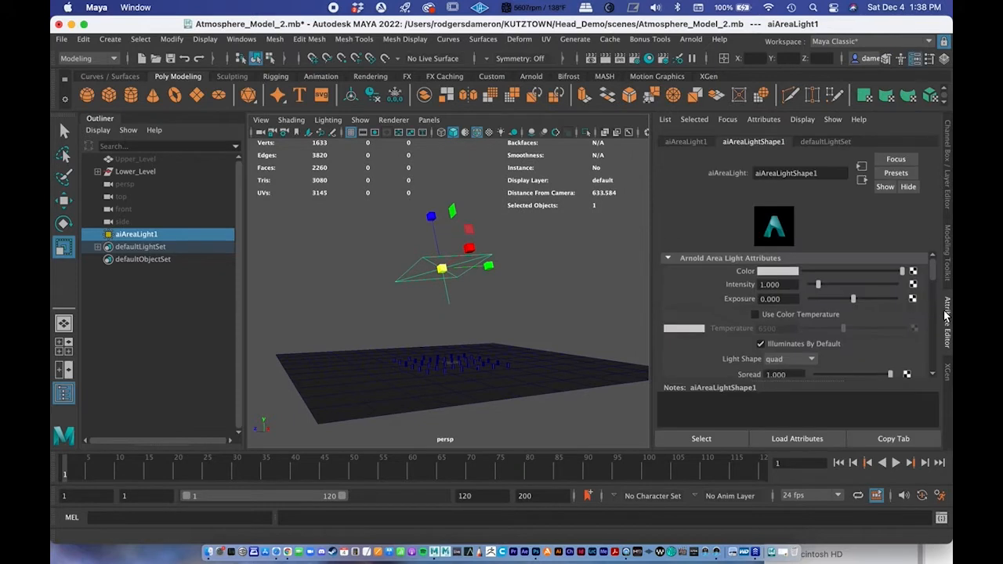
- Examine the cylinders up close and the area light's distance and angle above the floor
alt+drag(477, 347, 476, 350)
alt+middle_drag(476, 349, 467, 253)
alt+right_drag(468, 253, 549, 267)
alt+drag(549, 266, 539, 294)
alt+middle_drag(539, 293, 487, 349)
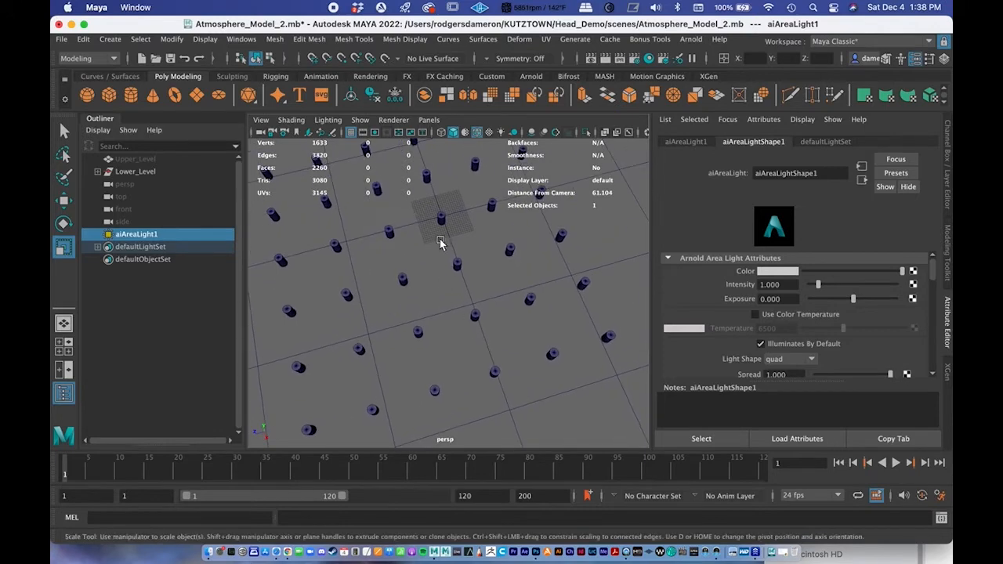
alt+right_drag(528, 305, 322, 282)
alt+drag(372, 324, 443, 315)
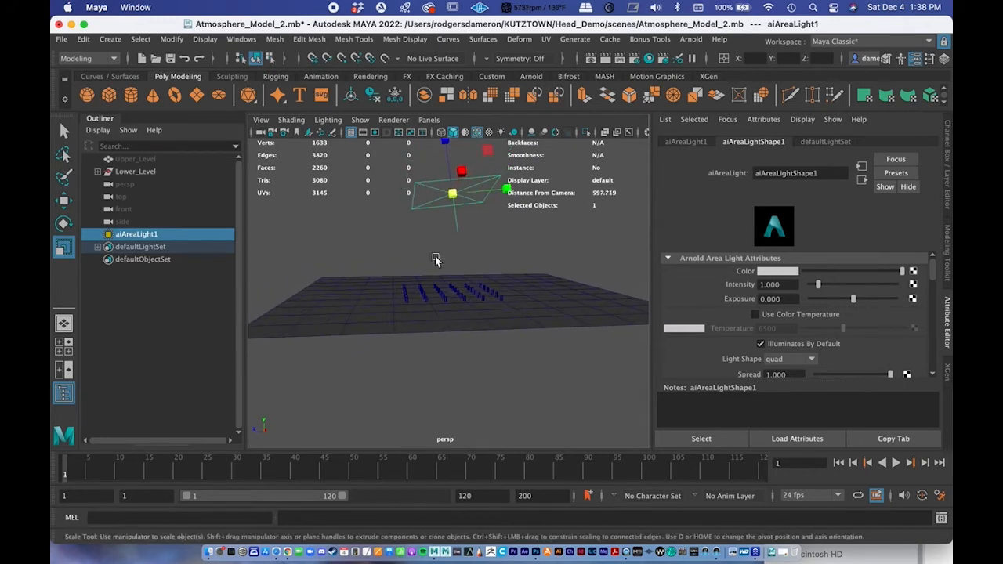
alt+drag(484, 250, 487, 282)
- Reselect the area light and set its intensity to 40000
click(552, 255)
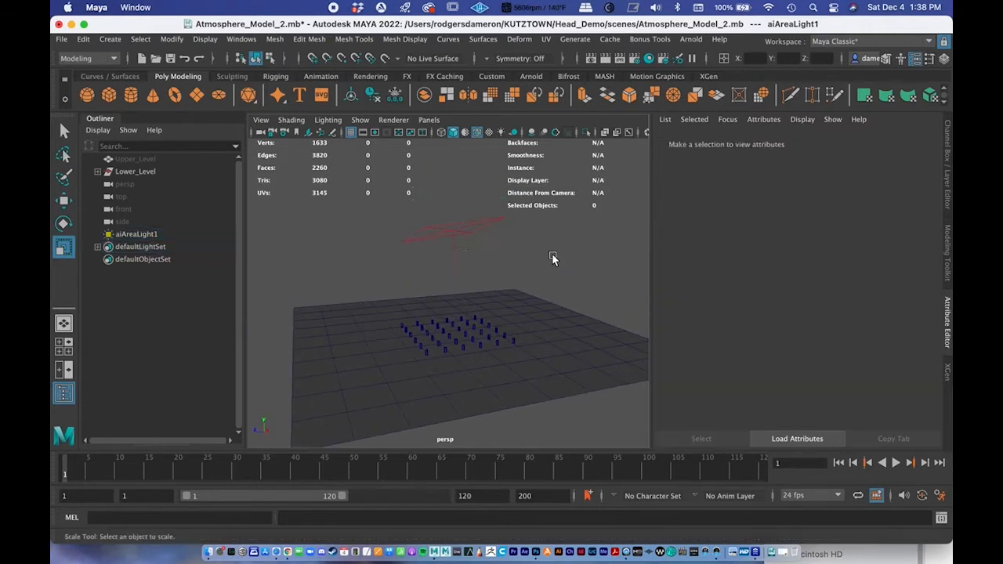
click(451, 234)
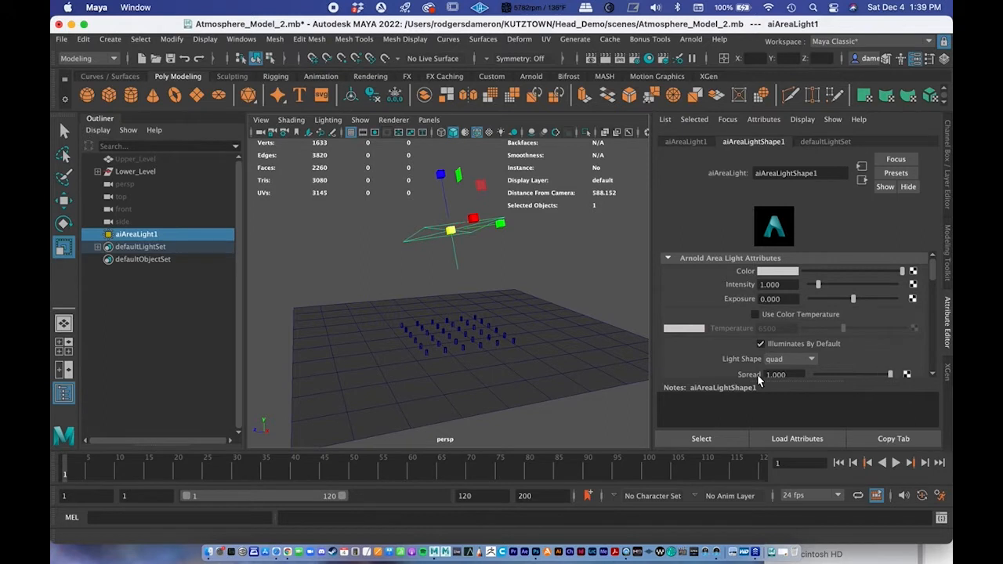
drag(932, 272, 936, 271)
drag(786, 284, 738, 282)
text(40000)
key(Return)
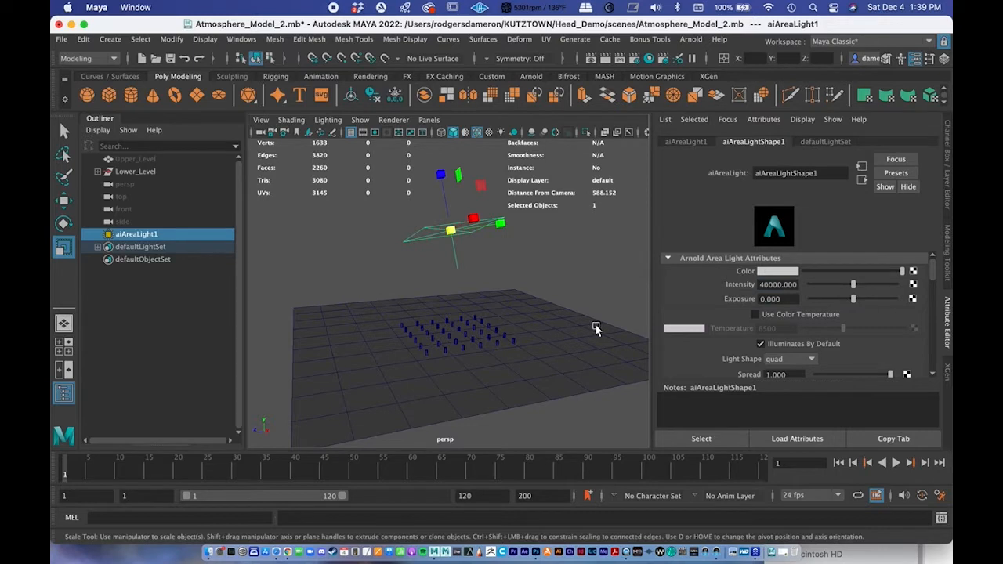
- Render the perspective view with Arnold and place the render window beside the viewport
alt+drag(376, 340, 441, 340)
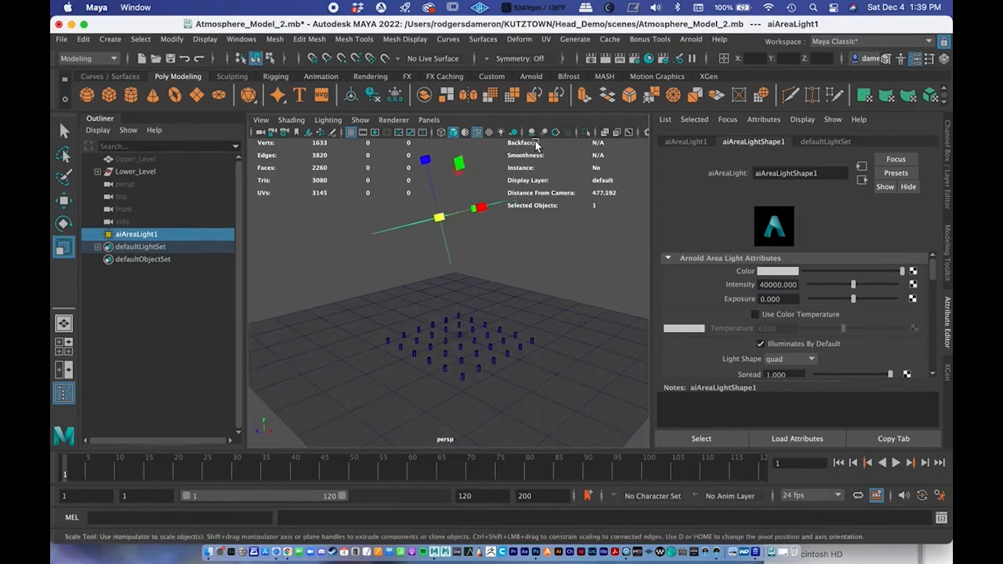
click(692, 40)
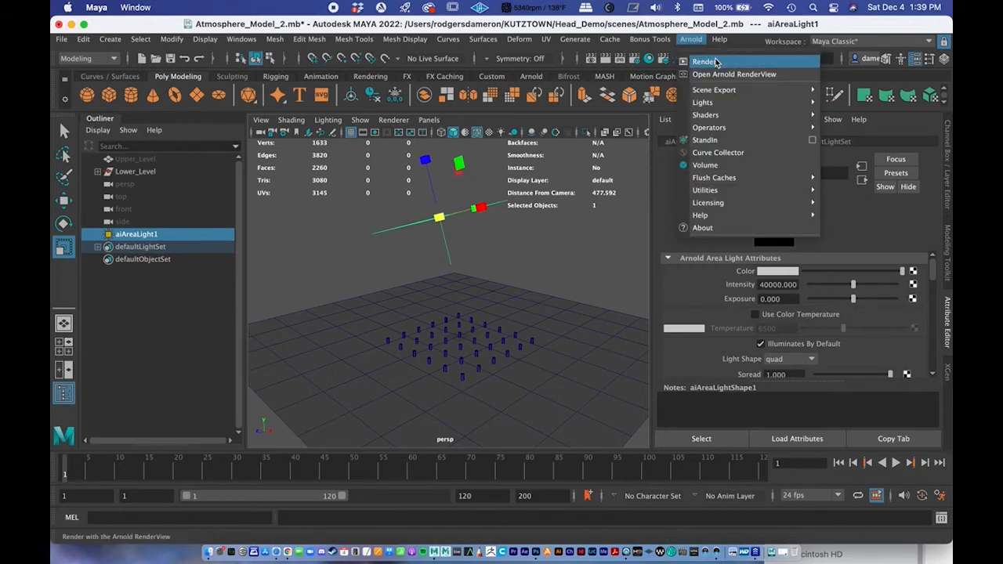
click(715, 62)
drag(382, 60, 622, 29)
alt+middle_drag(369, 266, 418, 285)
scroll(392, 281, up, 5)
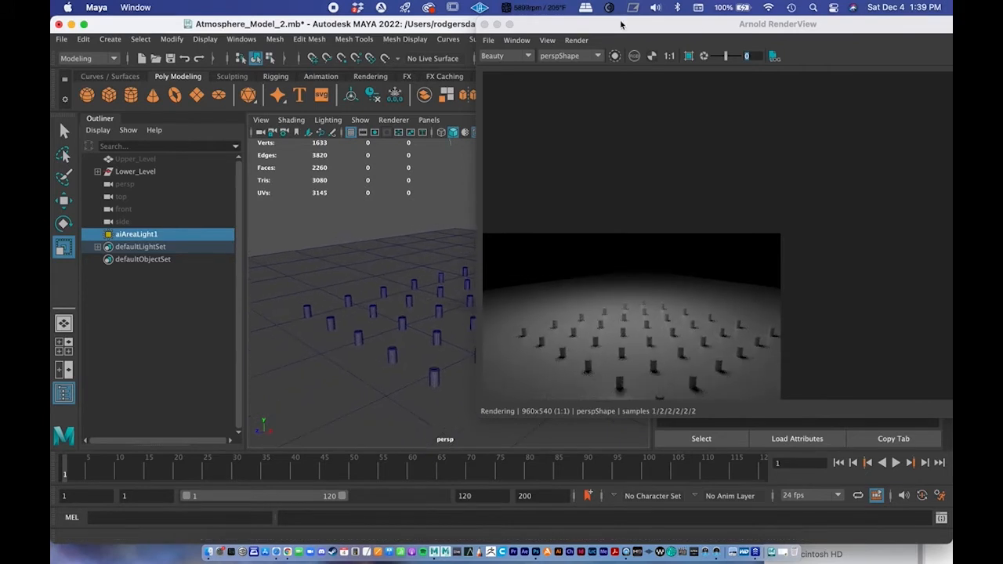
drag(620, 25, 654, 182)
click(690, 39)
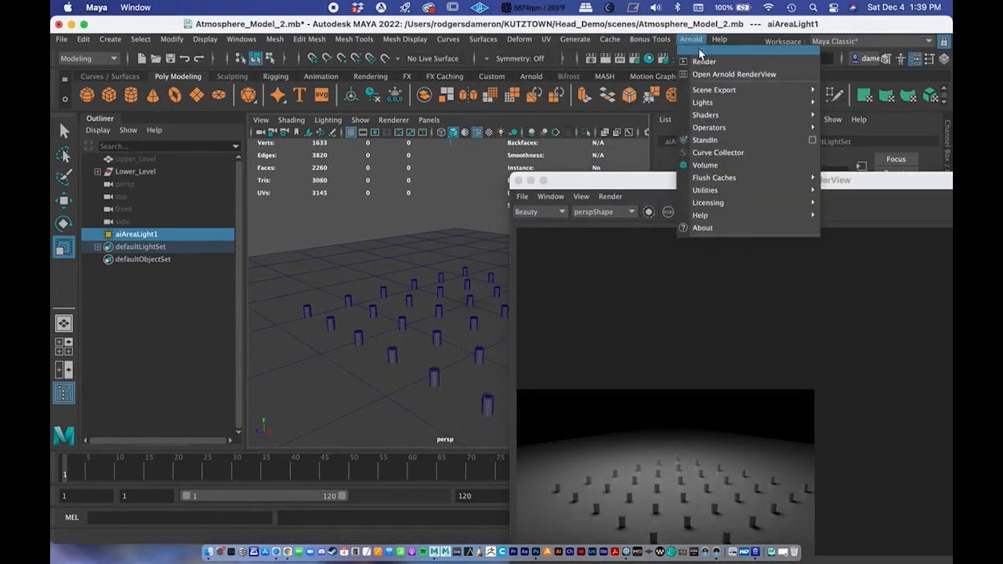
click(653, 24)
drag(593, 180, 626, 76)
- Examine the rendered cylinders from a low camera angle, enlarging the render image to check the lighting and shadows
alt+middle_drag(374, 263, 396, 194)
alt+right_drag(397, 194, 445, 269)
alt+drag(445, 269, 341, 258)
mouse_move(341, 258)
alt+right_down()
mouse_move(384, 254)
mouse_move(342, 247)
alt+right_up()
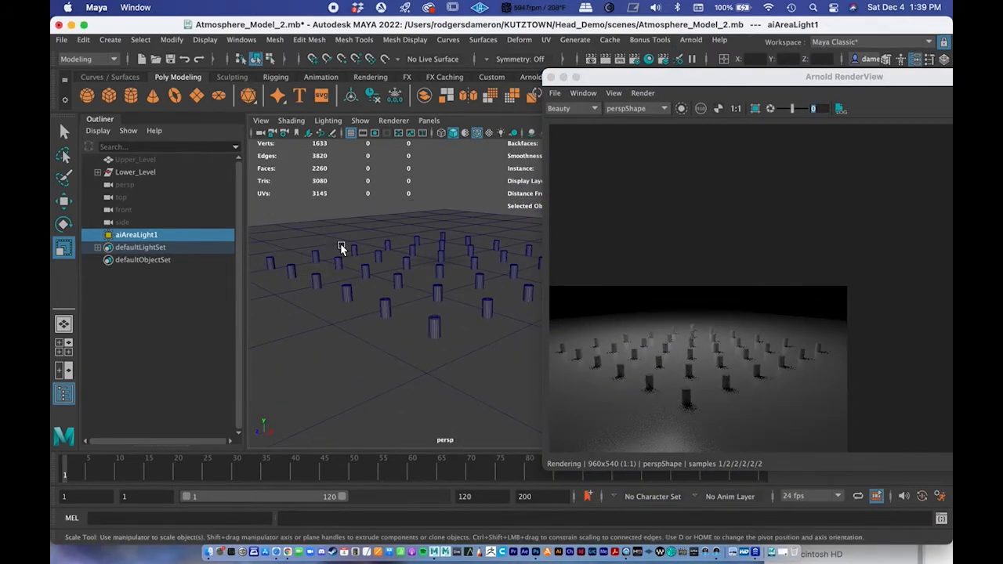
alt+drag(379, 265, 393, 266)
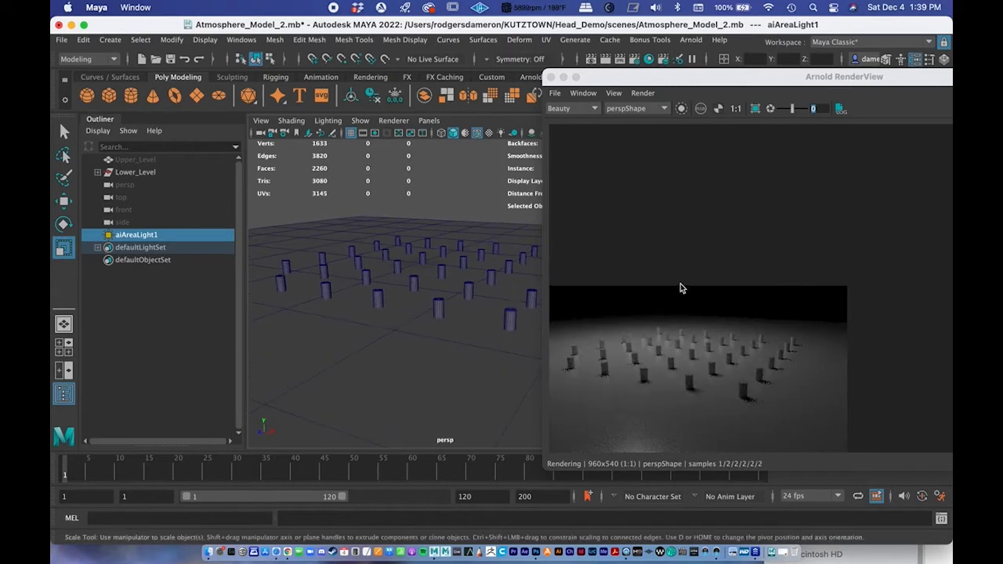
click(680, 276)
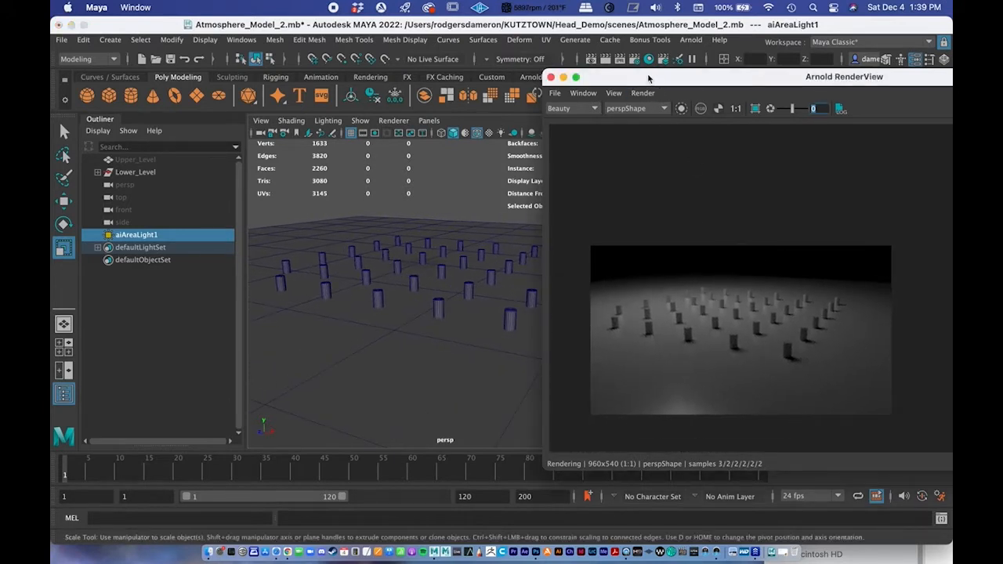
drag(634, 78, 472, 72)
middle_drag(568, 255, 656, 235)
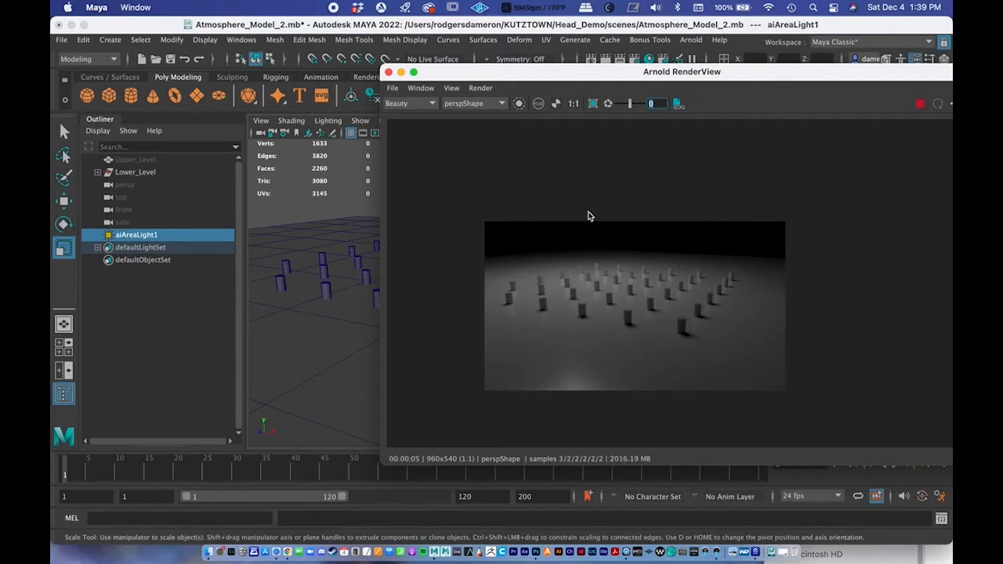
scroll(571, 214, up, 2)
scroll(720, 222, up, 1)
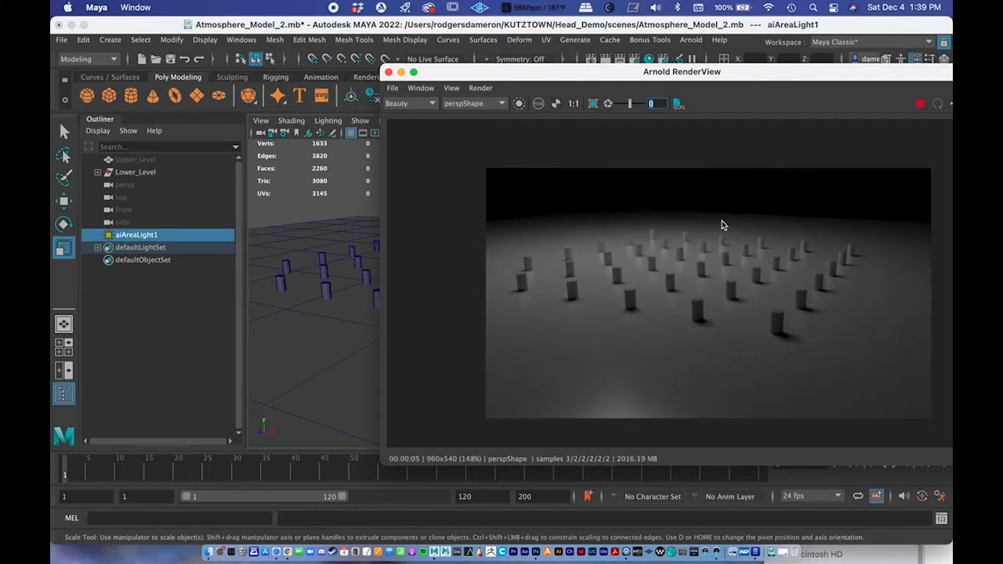
middle_drag(720, 222, 665, 211)
scroll(668, 239, up, 1)
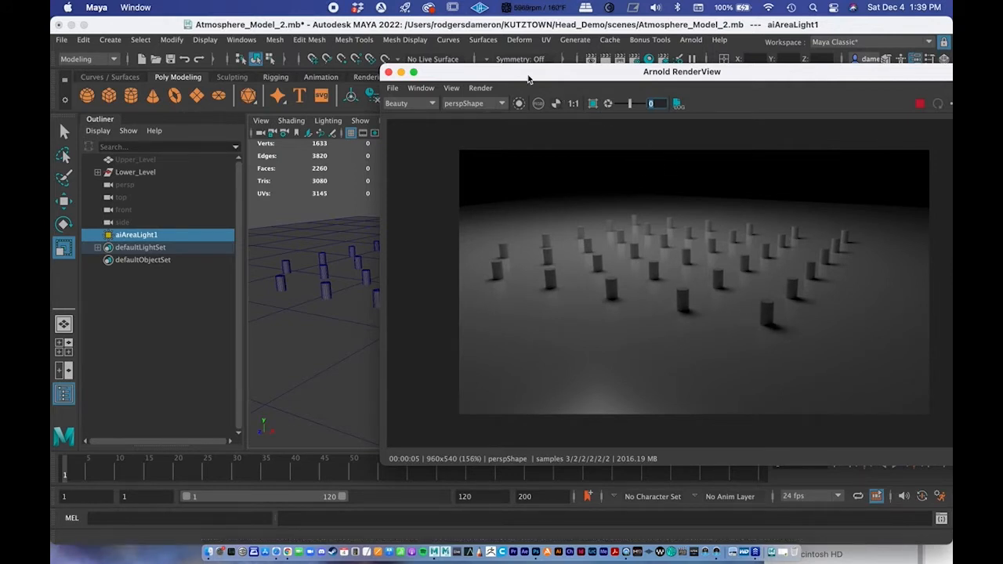
- Compare the rendered light on the floor and cylinders from a distant view and from close camera views
drag(524, 72, 757, 156)
scroll(297, 237, down, 5)
alt+drag(448, 257, 398, 270)
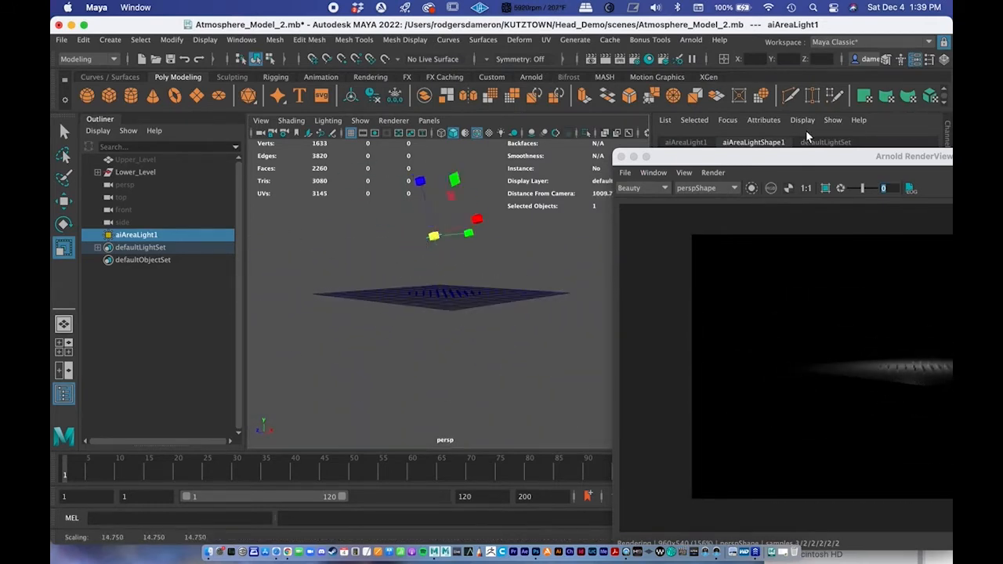
drag(734, 154, 713, 121)
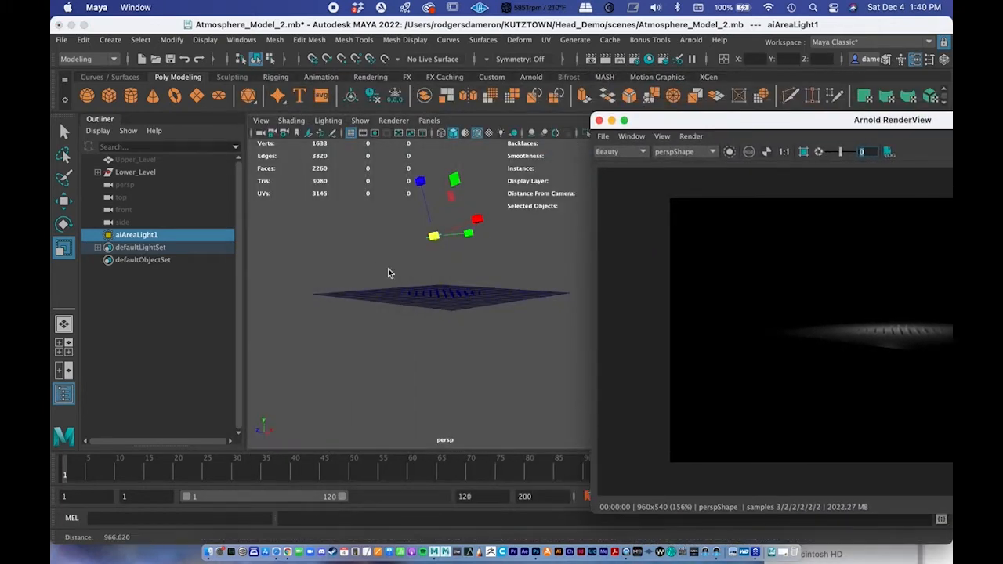
scroll(386, 273, up, 10)
scroll(405, 306, down, 5)
alt+drag(405, 306, 427, 321)
drag(693, 116, 502, 75)
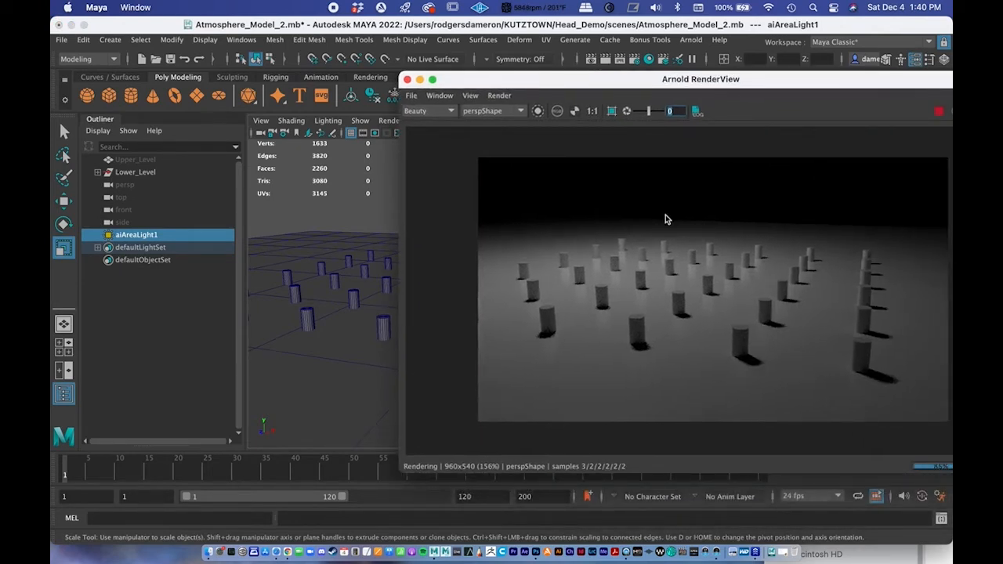
drag(517, 80, 647, 131)
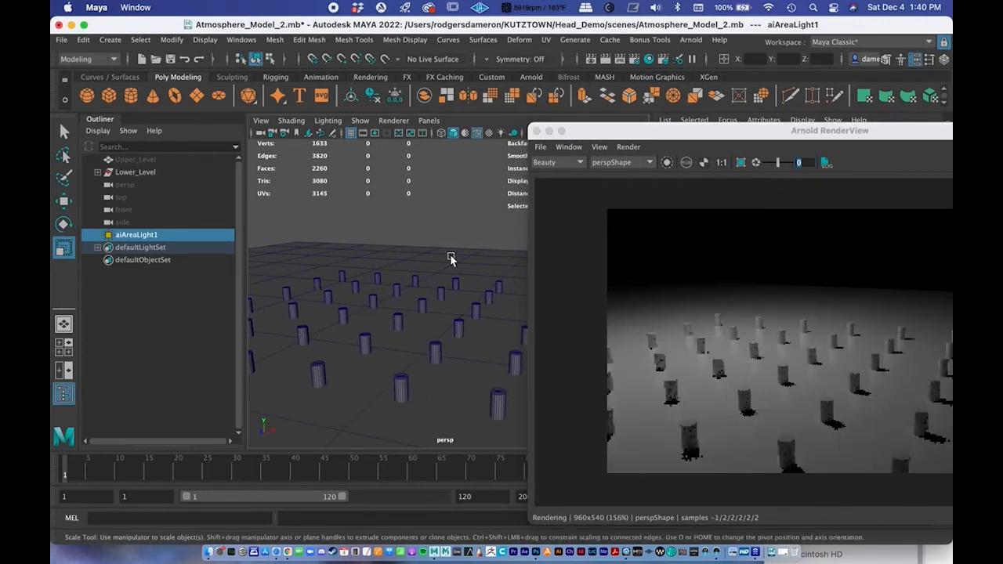
- Frame the wider floor around the cylinders and place the render window next to the light's attributes
alt+right_drag(443, 262, 329, 227)
drag(609, 140, 168, 163)
drag(441, 157, 407, 78)
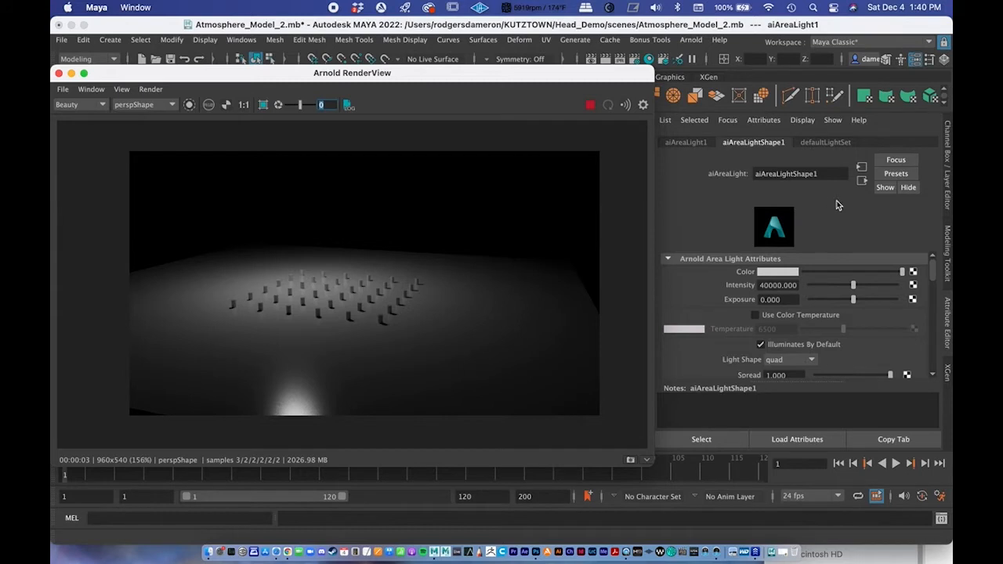
- Tint the area light a pale cyan with hue about 192, saturation 0.286 and value 0.728
drag(932, 269, 934, 268)
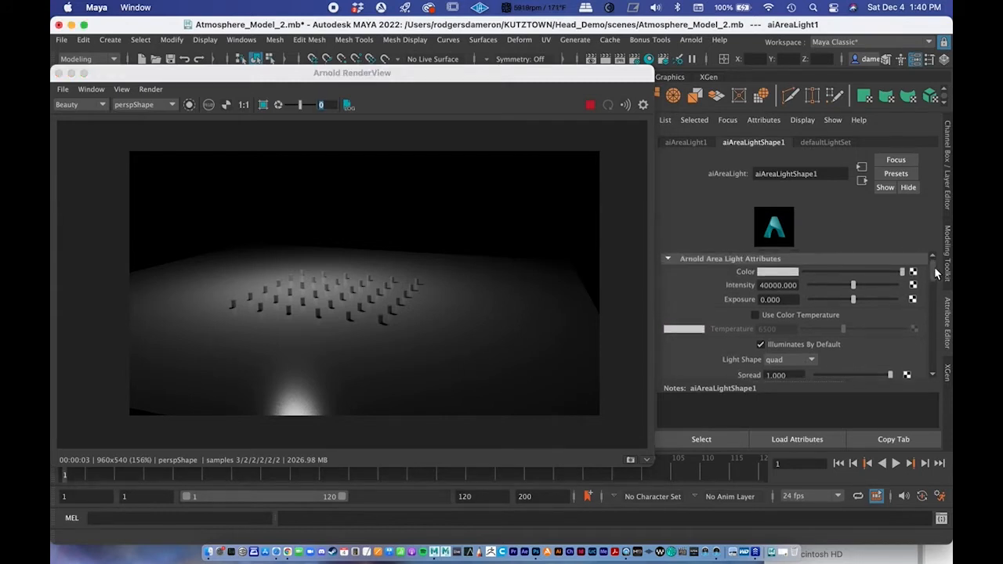
click(772, 274)
drag(353, 291, 408, 302)
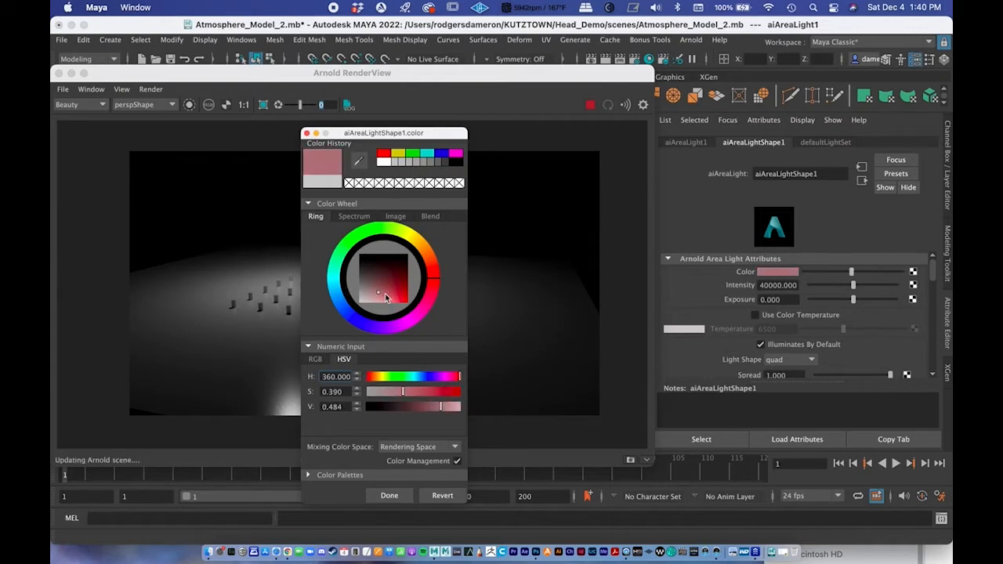
click(341, 259)
drag(342, 259, 376, 300)
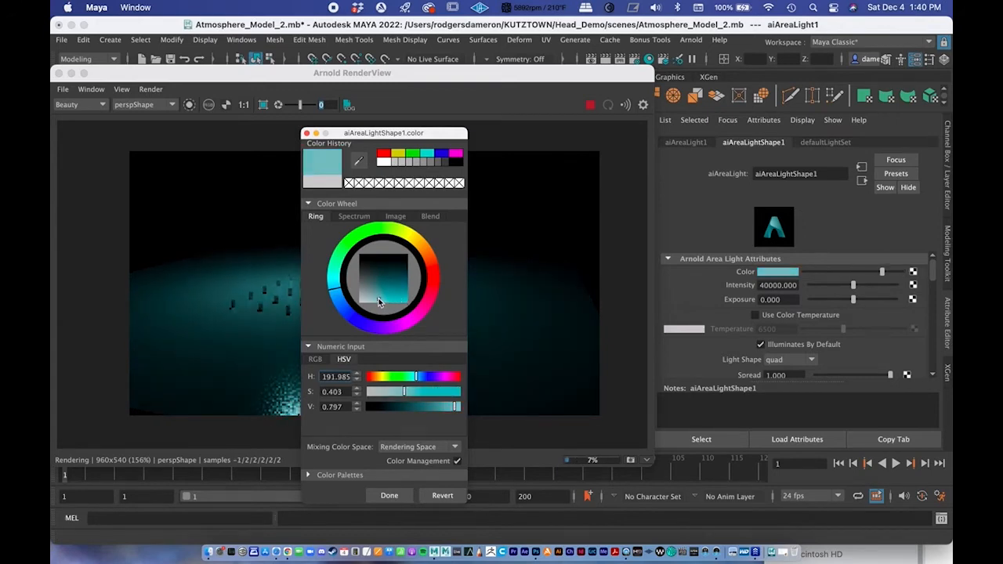
click(389, 495)
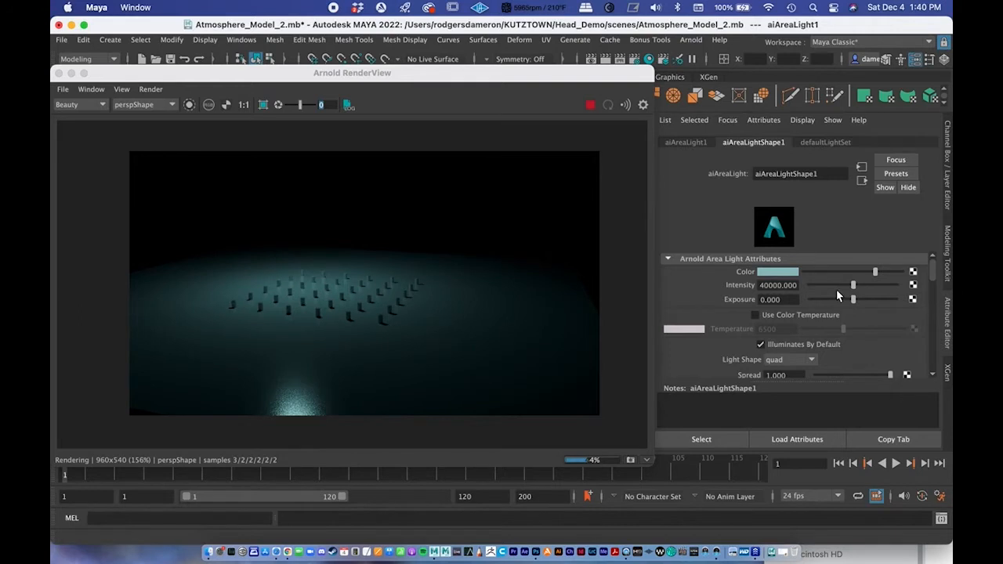
- Raise the area light's intensity to about 72941 and shift its colour to a bluer hue of about 209.6
drag(855, 289, 887, 287)
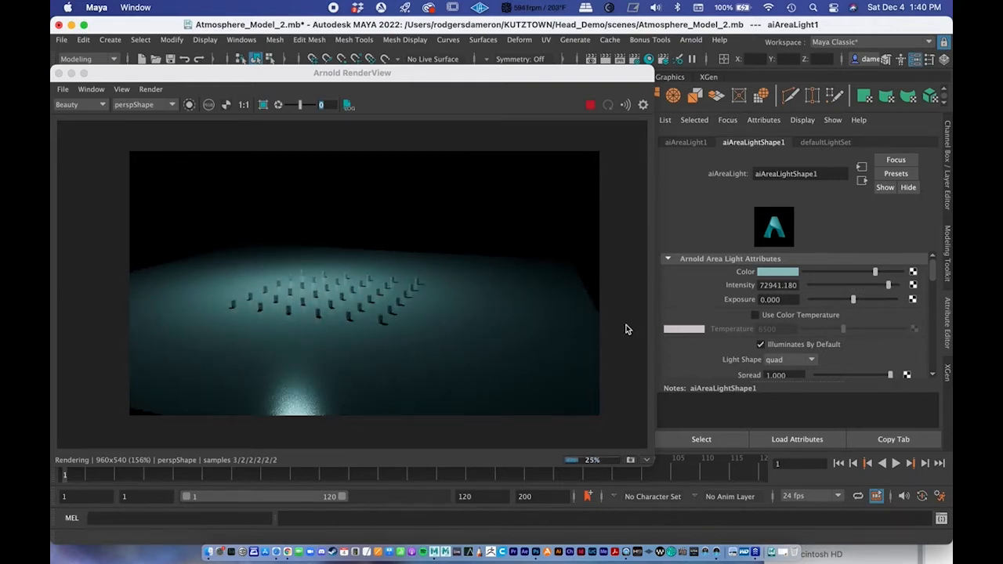
click(770, 271)
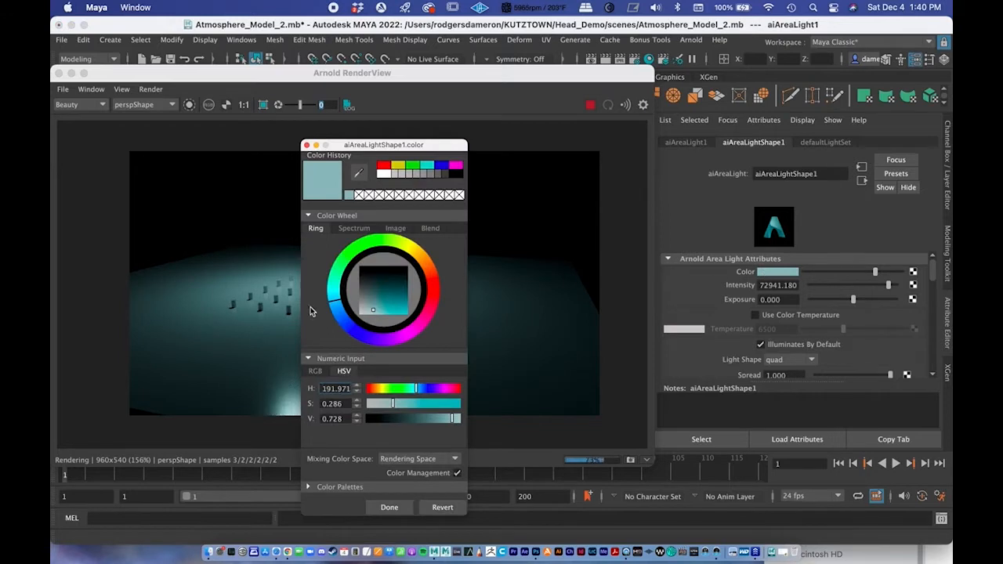
drag(339, 309, 341, 315)
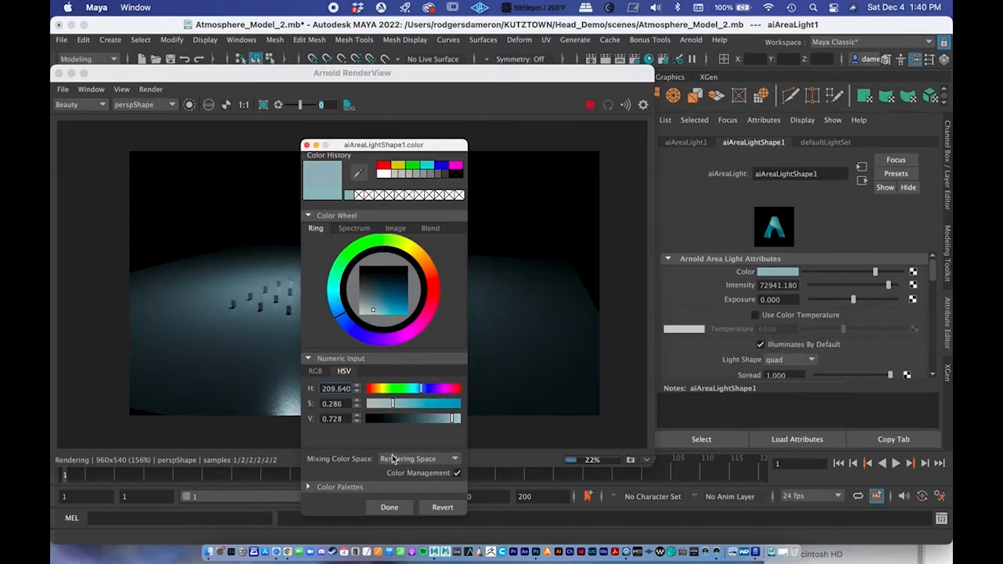
click(389, 507)
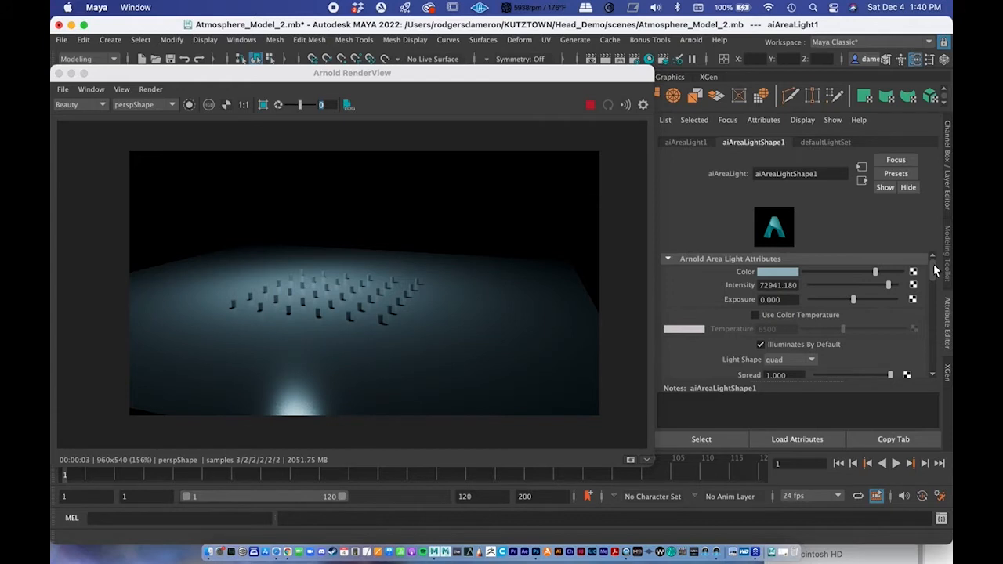
- Set the area light's samples to 2 after trying 3
scroll(932, 267, down, 2)
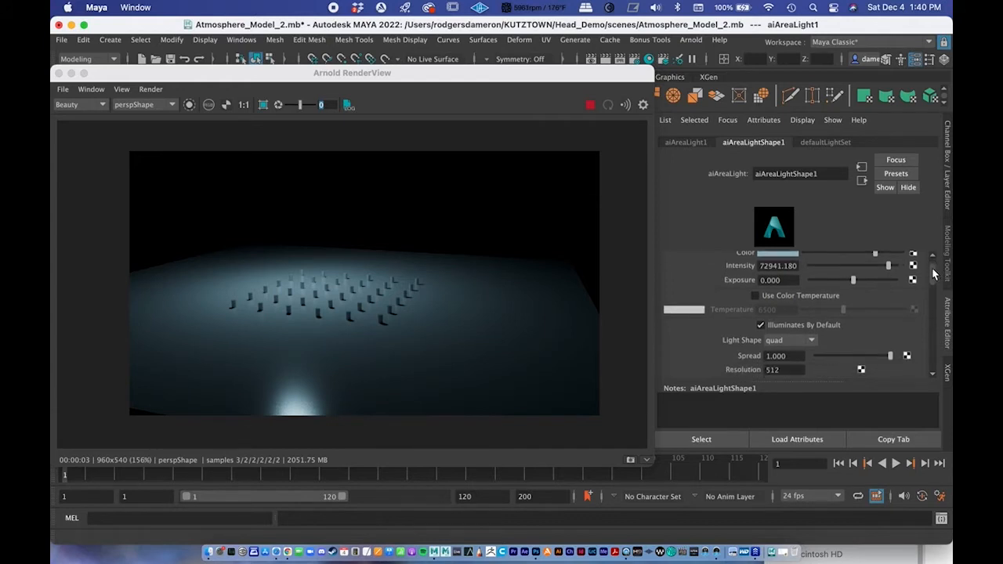
scroll(931, 271, up, 2)
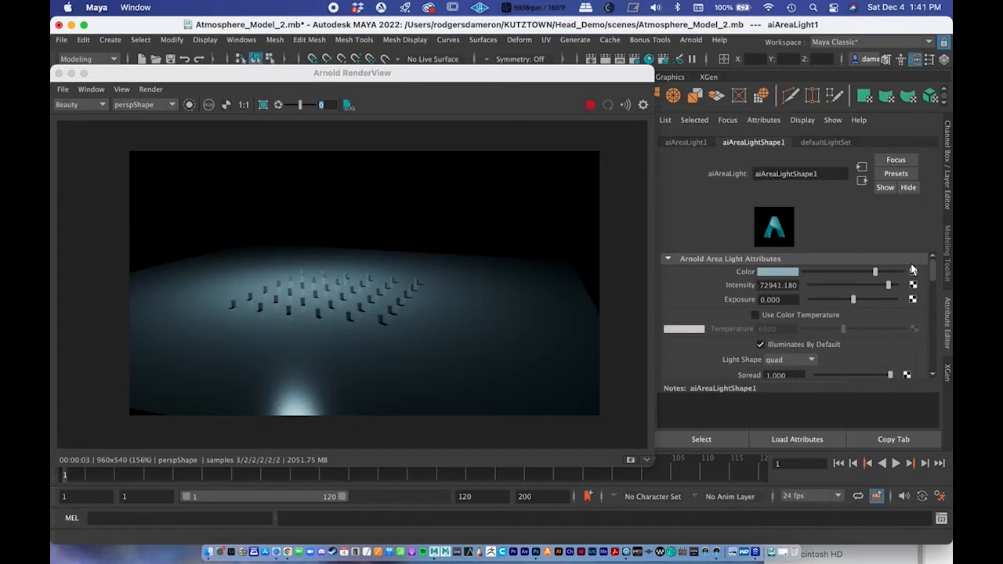
drag(933, 269, 935, 282)
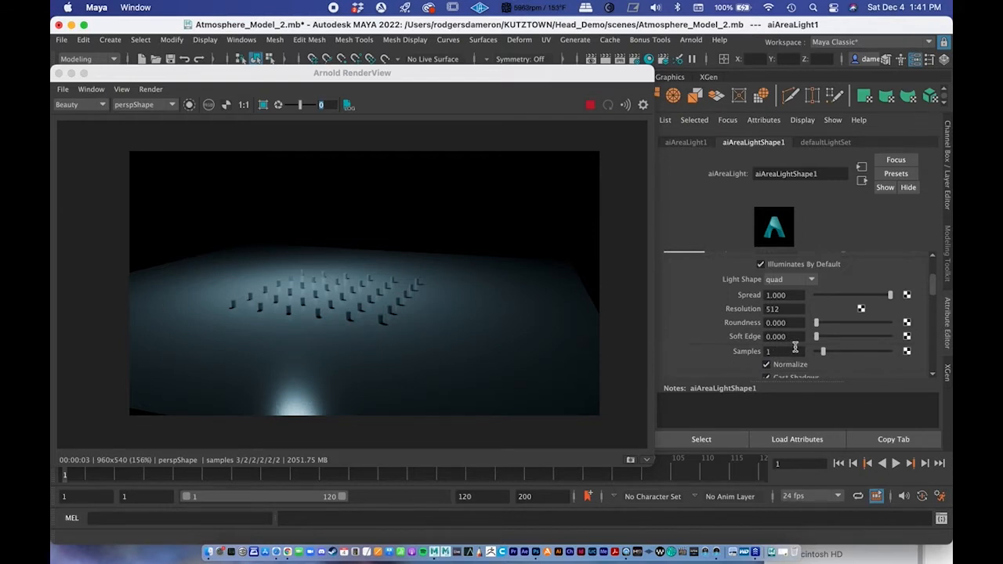
drag(822, 350, 830, 351)
click(840, 351)
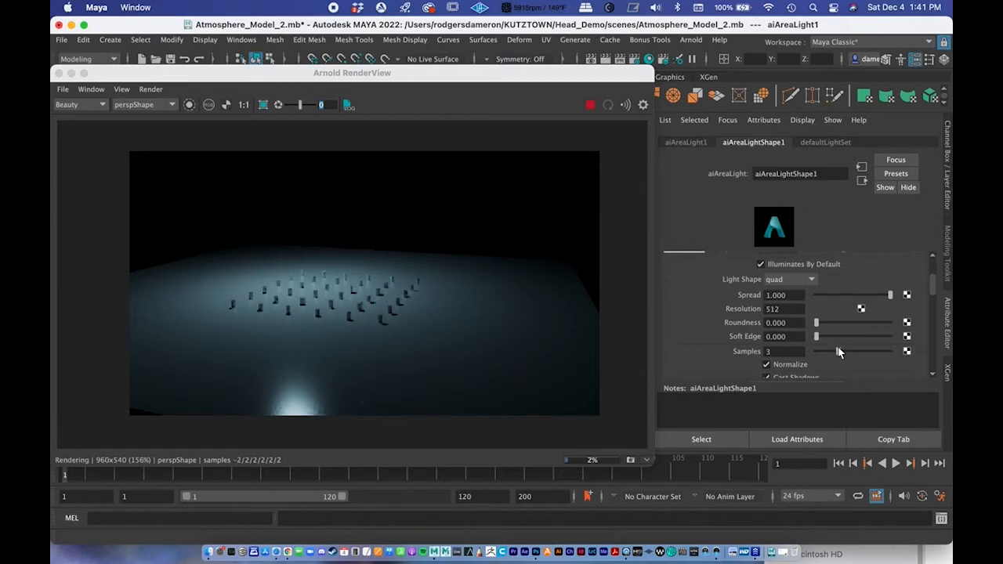
drag(838, 349, 835, 349)
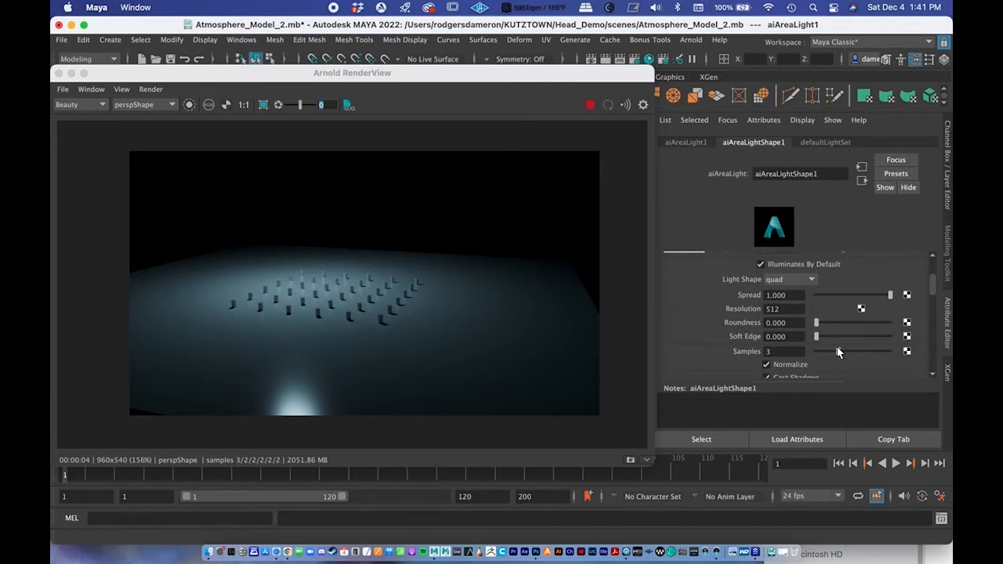
click(838, 351)
- Set the area light's exposure to 0.970
mouse_move(932, 290)
mouse_down()
mouse_move(931, 276)
mouse_move(933, 313)
mouse_move(921, 340)
mouse_move(929, 303)
mouse_up()
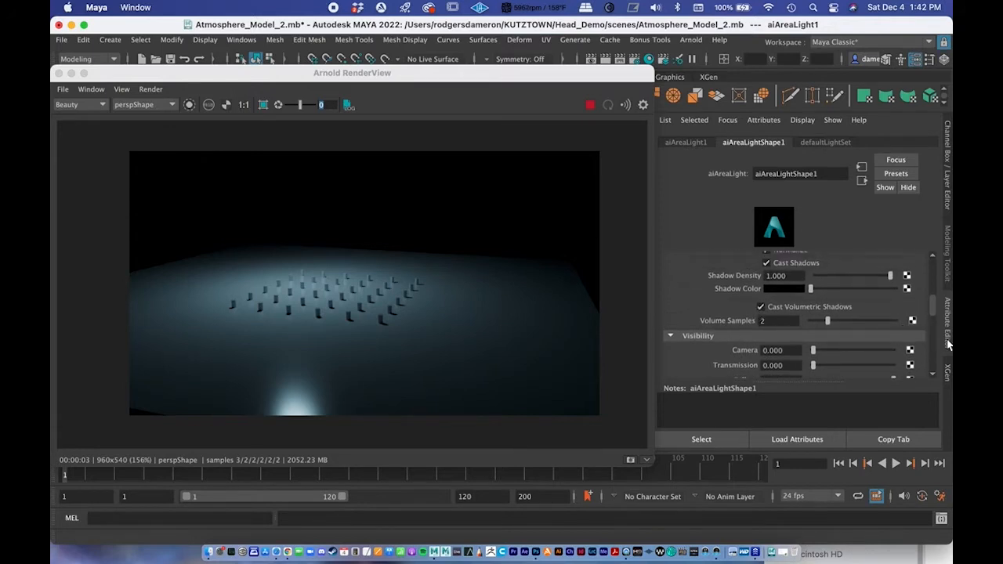
scroll(929, 304, up, 3)
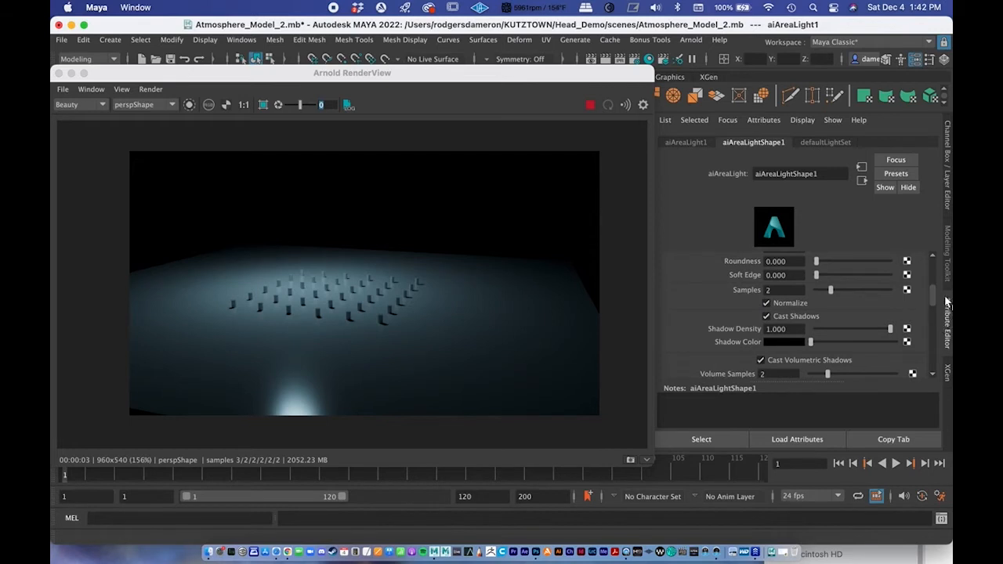
drag(931, 299, 931, 257)
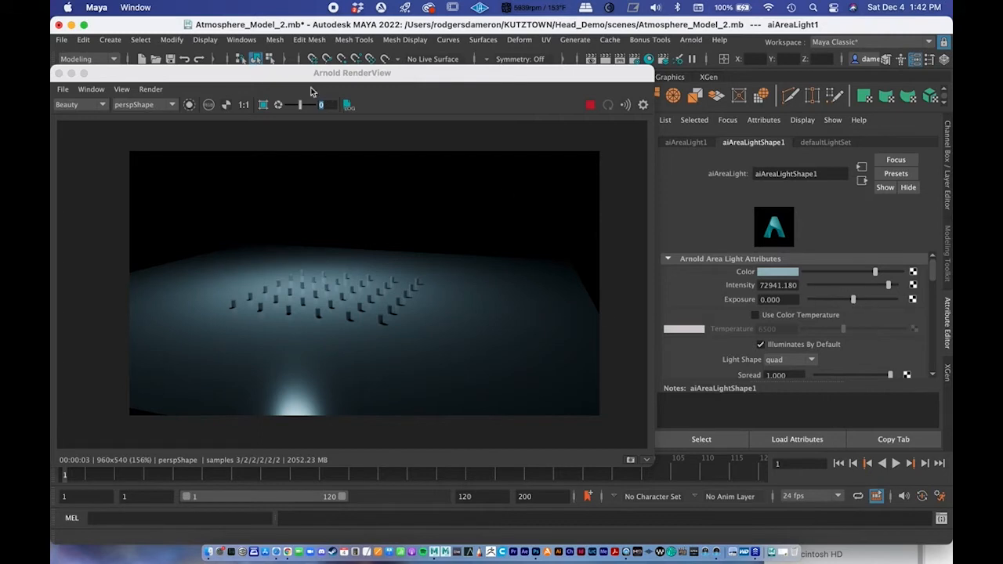
drag(270, 75, 291, 80)
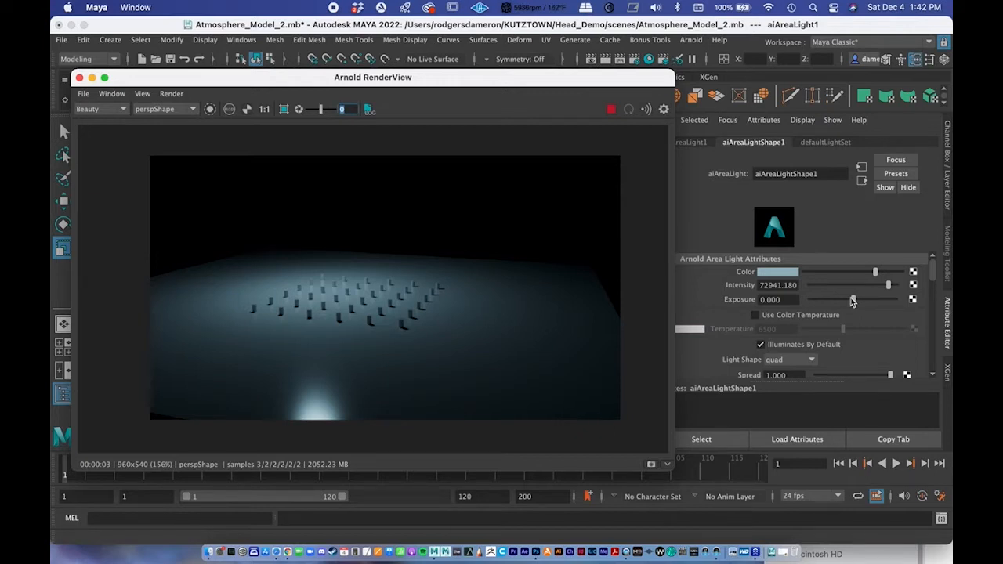
mouse_move(852, 301)
mouse_down()
mouse_move(868, 300)
mouse_move(855, 299)
mouse_up()
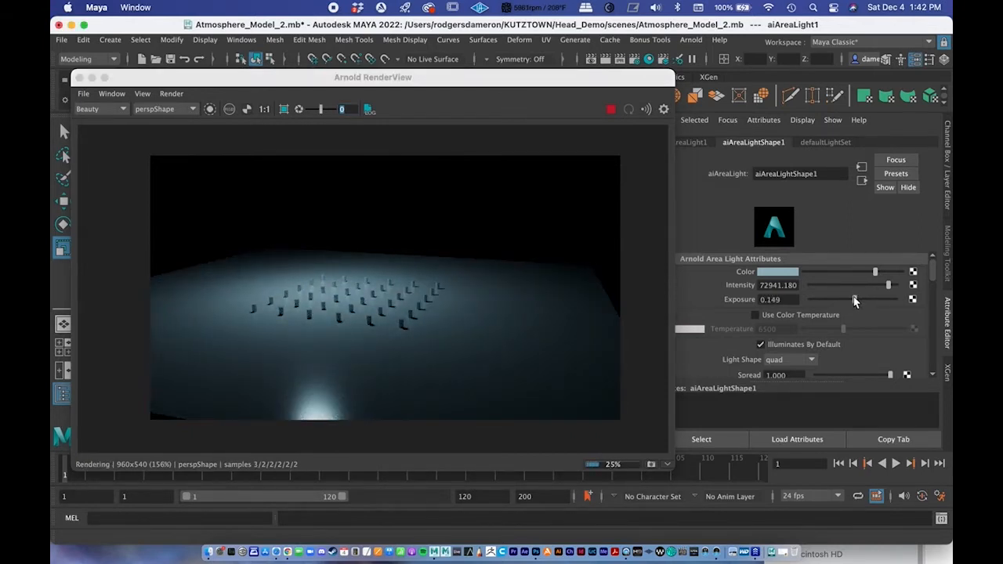
key(super+z)
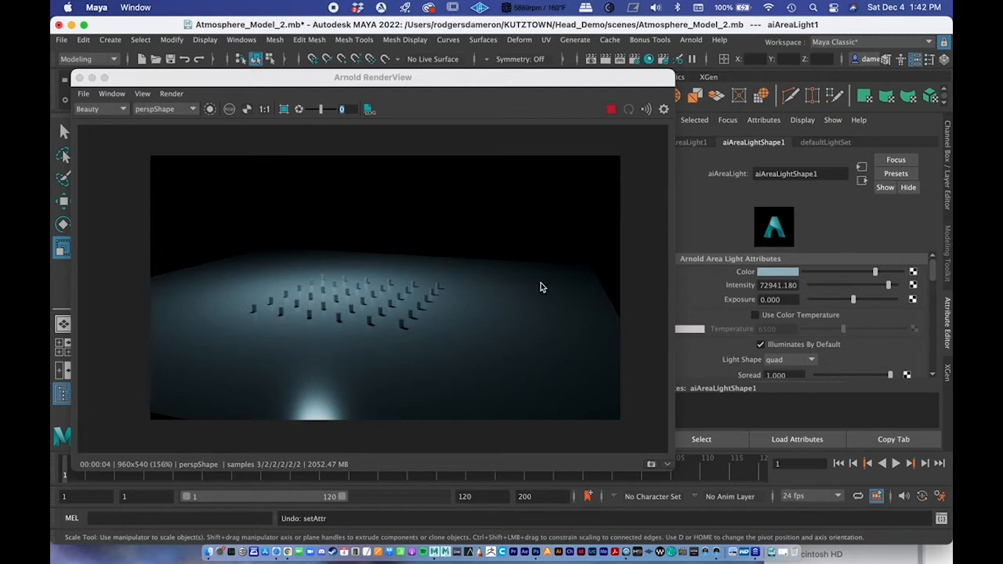
drag(853, 302, 861, 300)
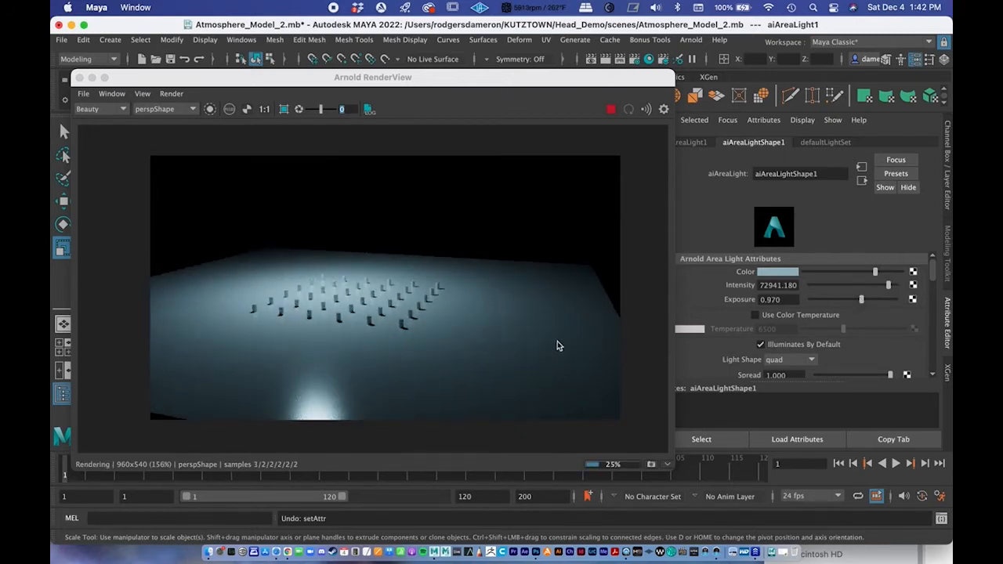
- Try rebalancing the area light, taking intensity down to about 17059 with exposure 3.657, and intensity about 43529 with exposure 0.821
click(776, 299)
drag(864, 300, 826, 286)
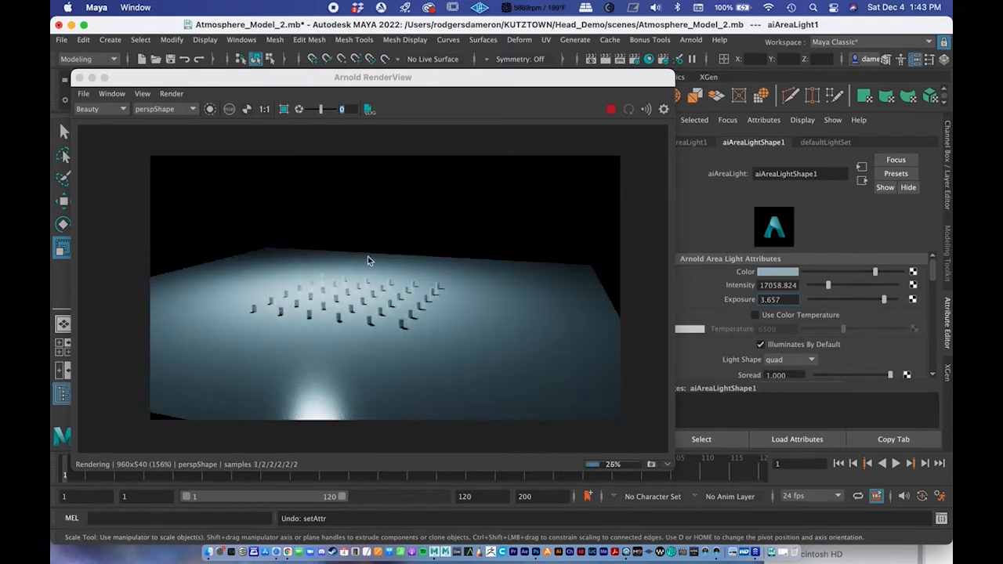
drag(828, 286, 859, 301)
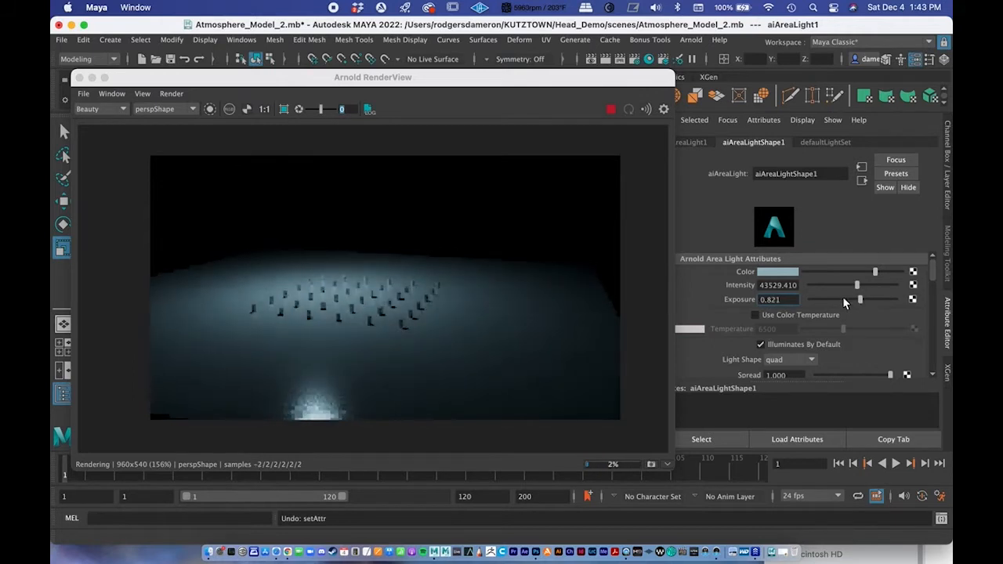
- Reset the area light's exposure to 0 and raise its intensity to about 75882
drag(793, 299, 693, 296)
text(0)
key(Return)
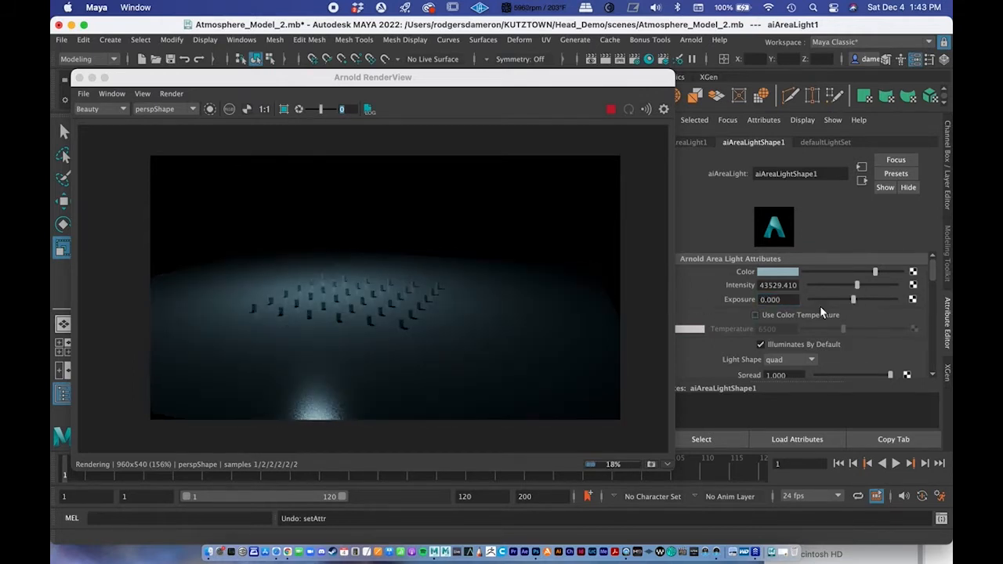
drag(856, 285, 891, 286)
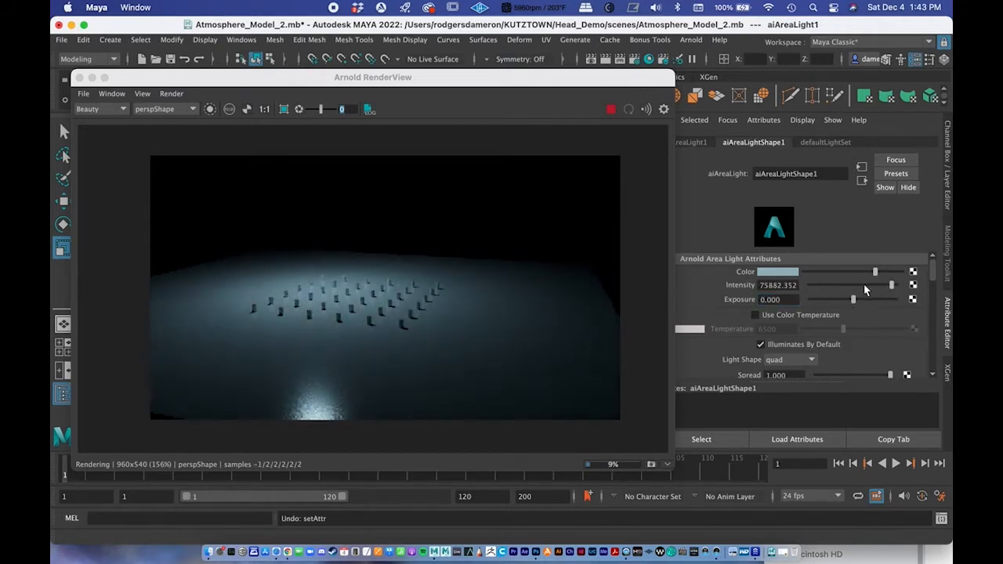
scroll(928, 271, down, 3)
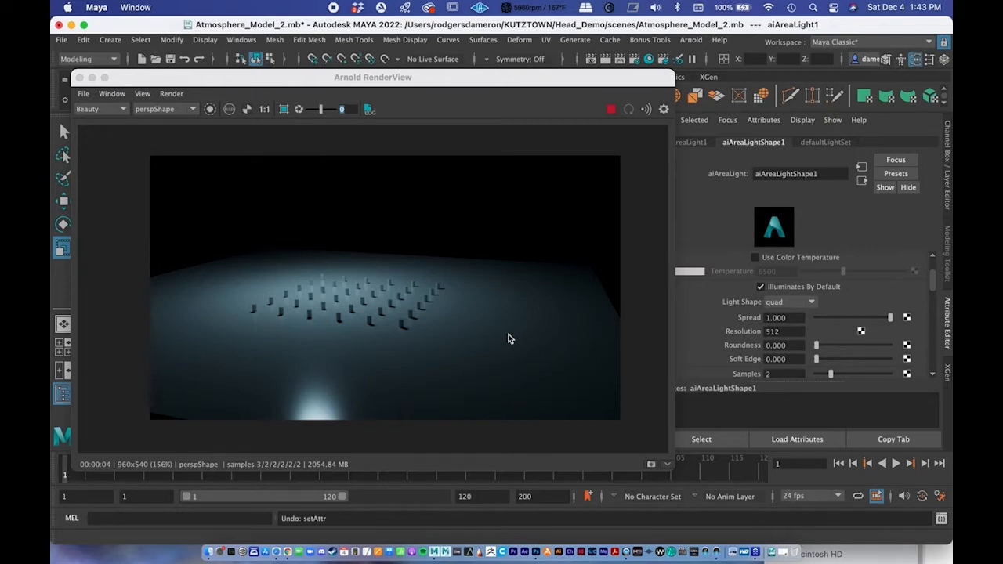
- Switch to Chrome and run a Google image search for "light barn doors" in a new tab
click(287, 552)
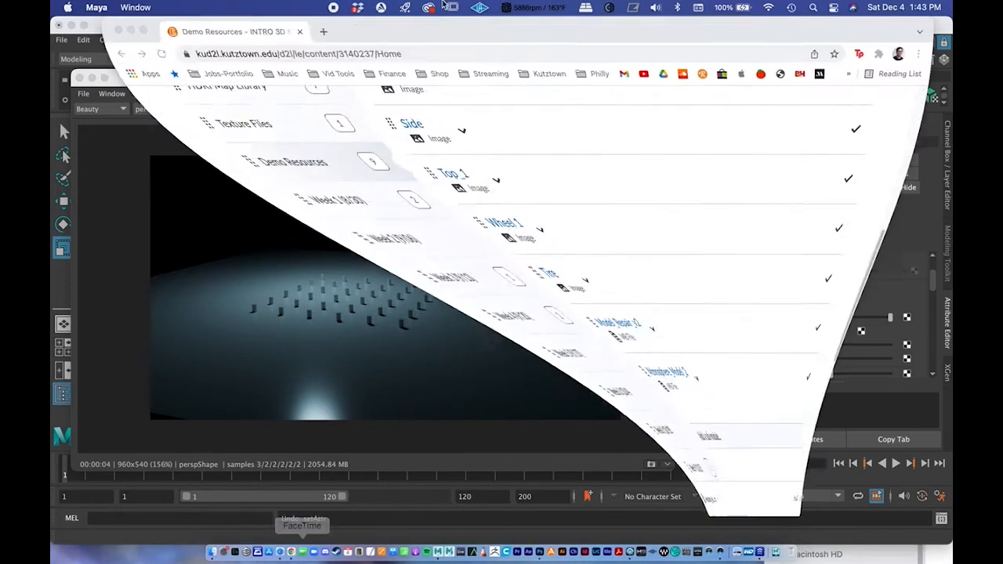
click(319, 30)
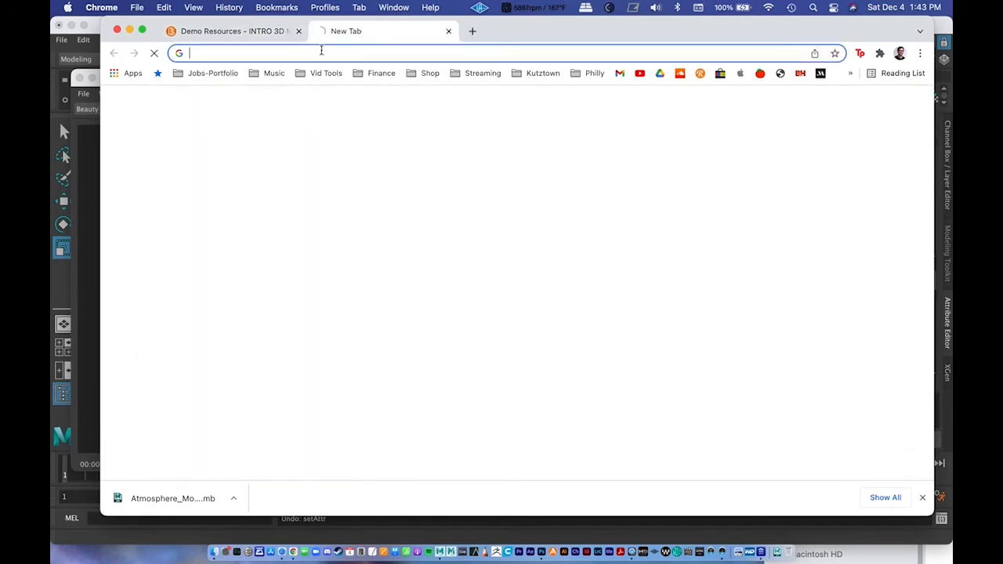
text(light barn doors)
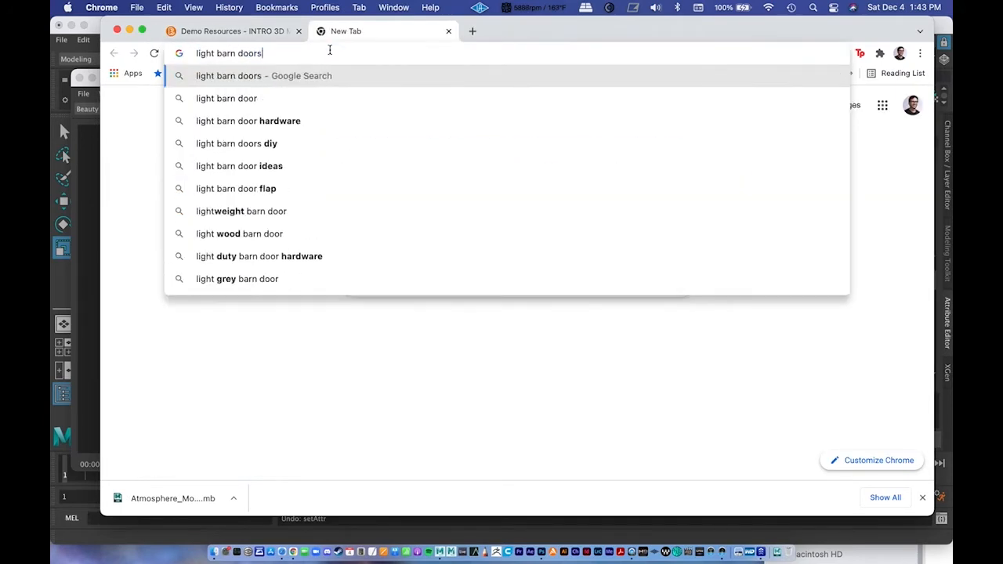
key(Return)
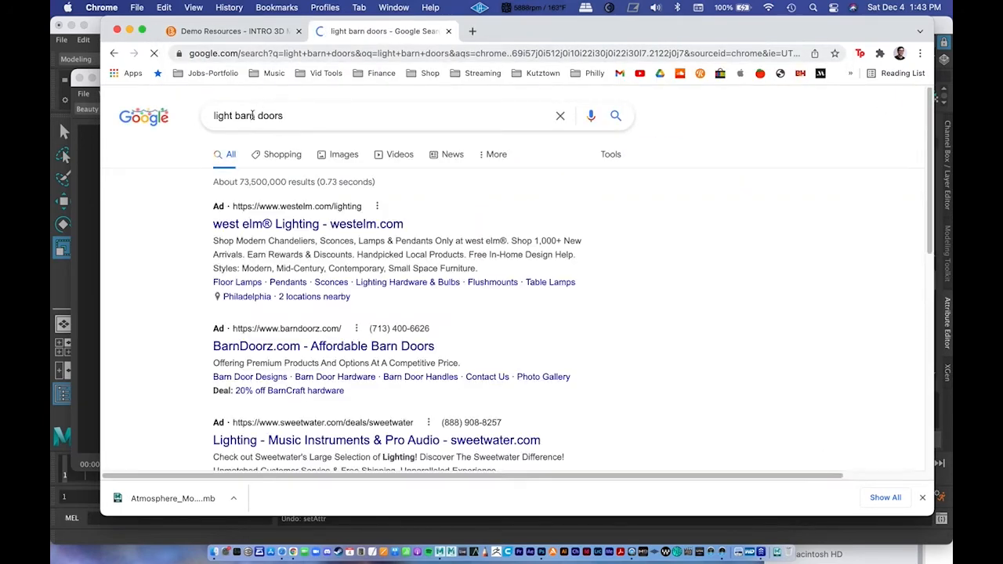
click(392, 154)
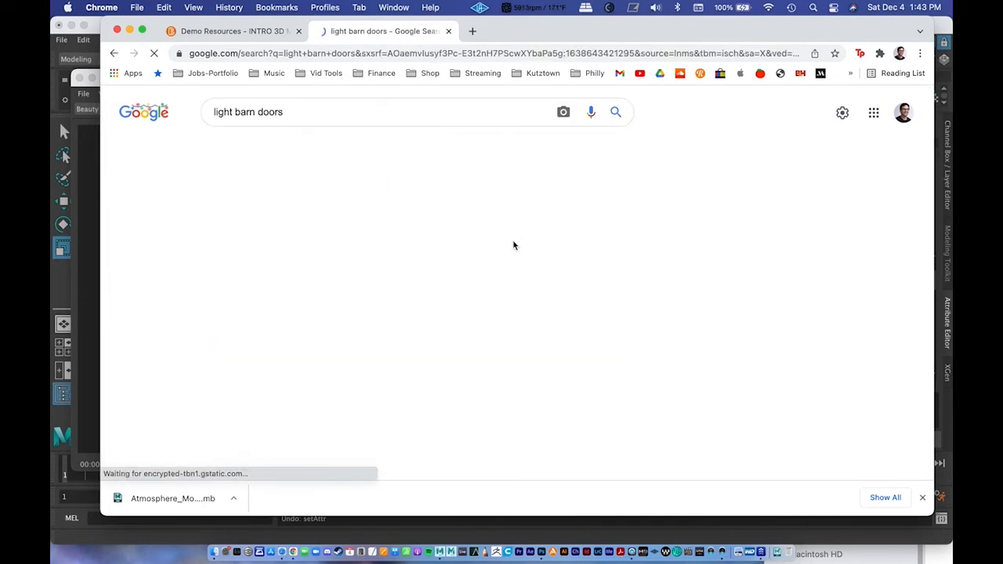
- Examine the photo of the ADJ Barn Door COB accessory on its Sweetwater product page, and return to Maya
click(162, 311)
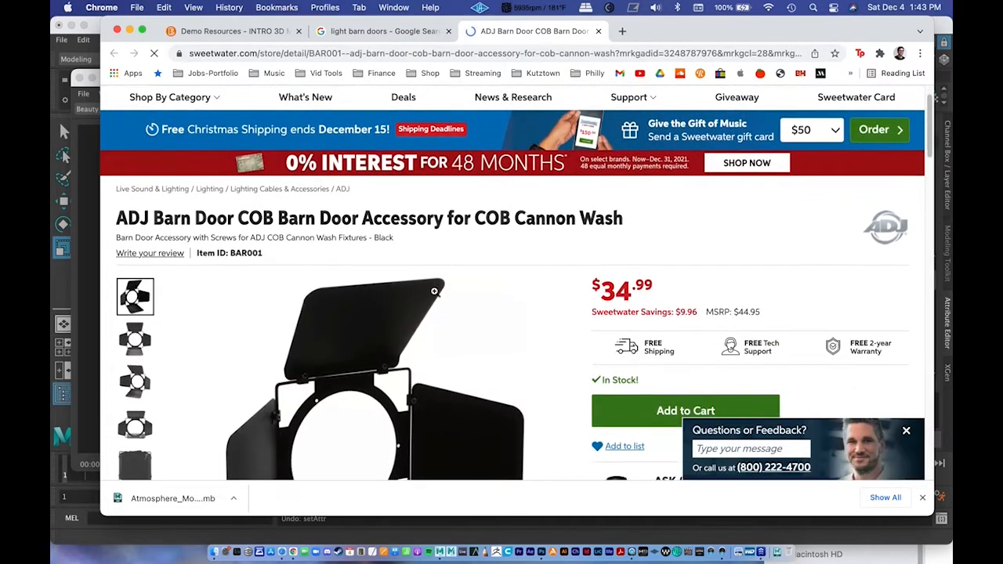
scroll(435, 290, down, 5)
scroll(430, 297, up, 5)
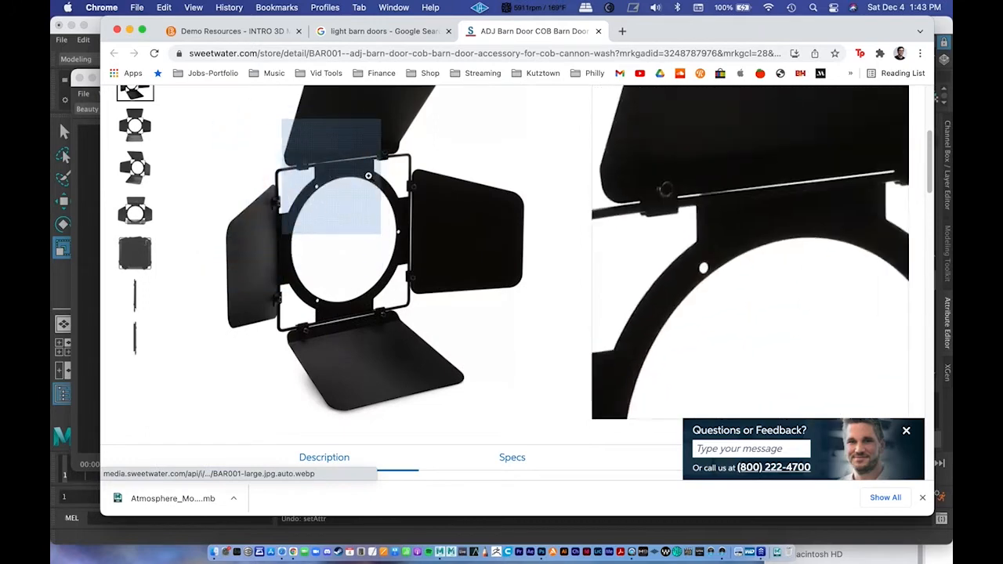
scroll(545, 291, down, 1)
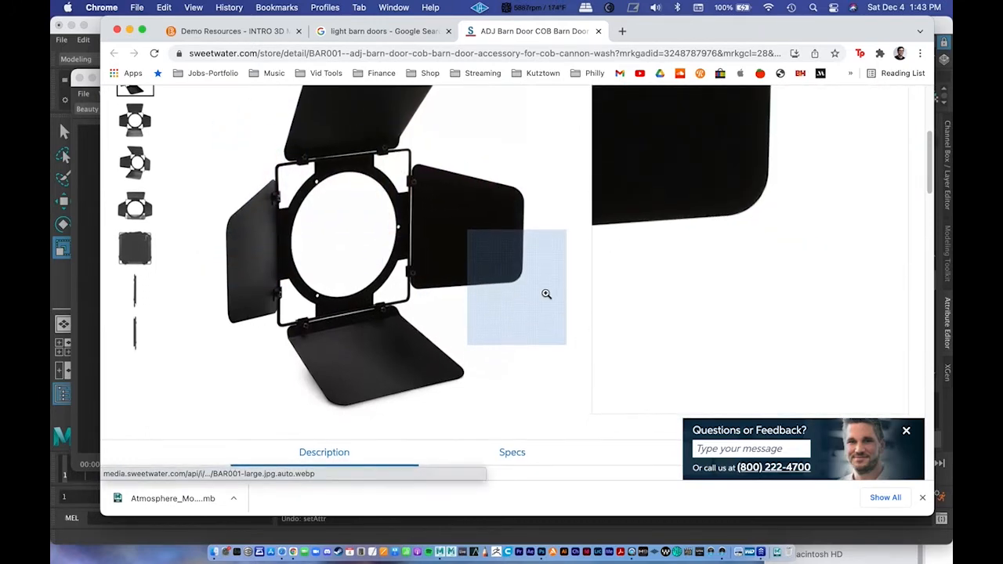
click(129, 31)
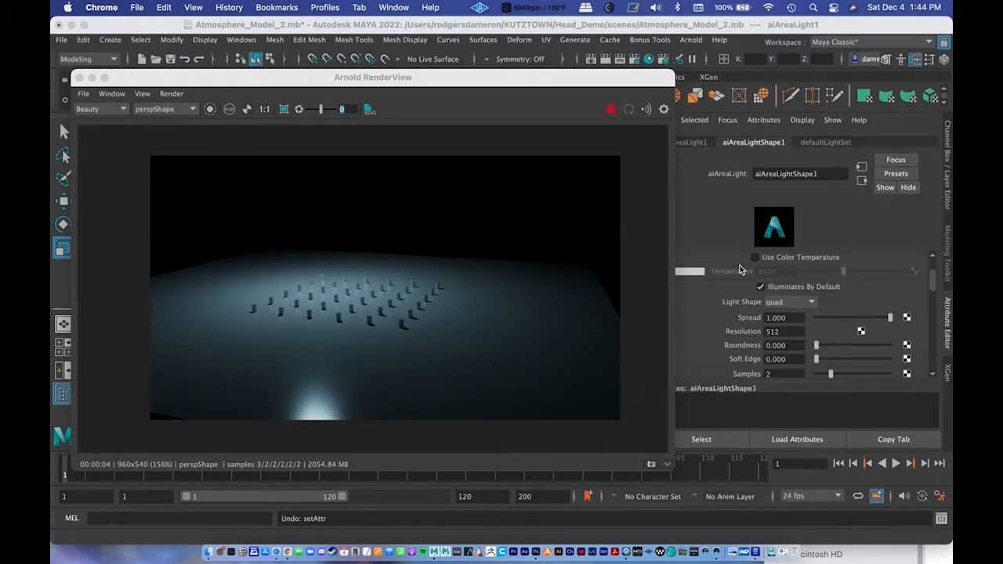
- Narrow the area light's spread to 0.293 and rebalance its intensity to about 53529 with an exposure of 0.299
mouse_move(934, 280)
mouse_down()
mouse_move(939, 298)
mouse_move(936, 270)
mouse_up()
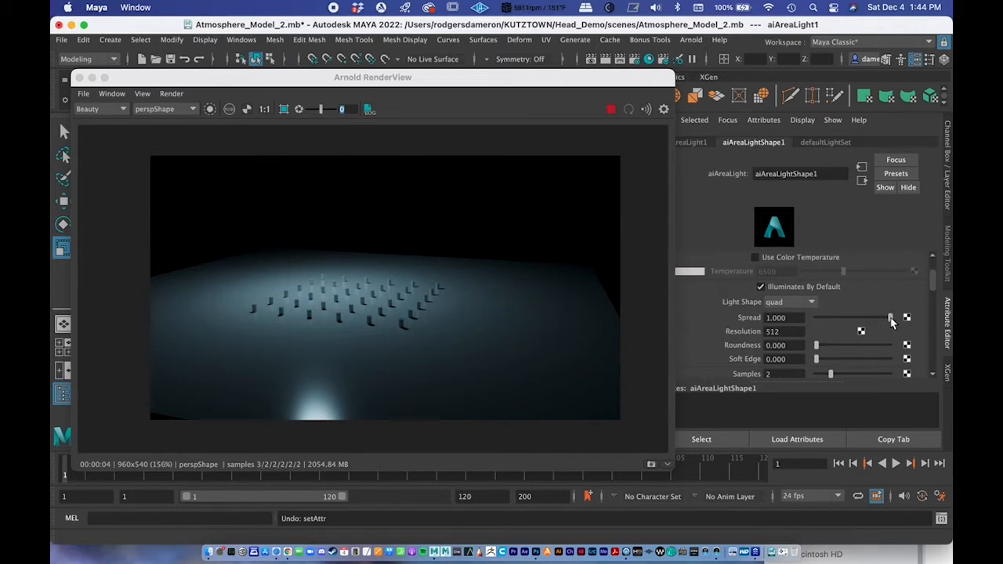
drag(889, 318, 832, 333)
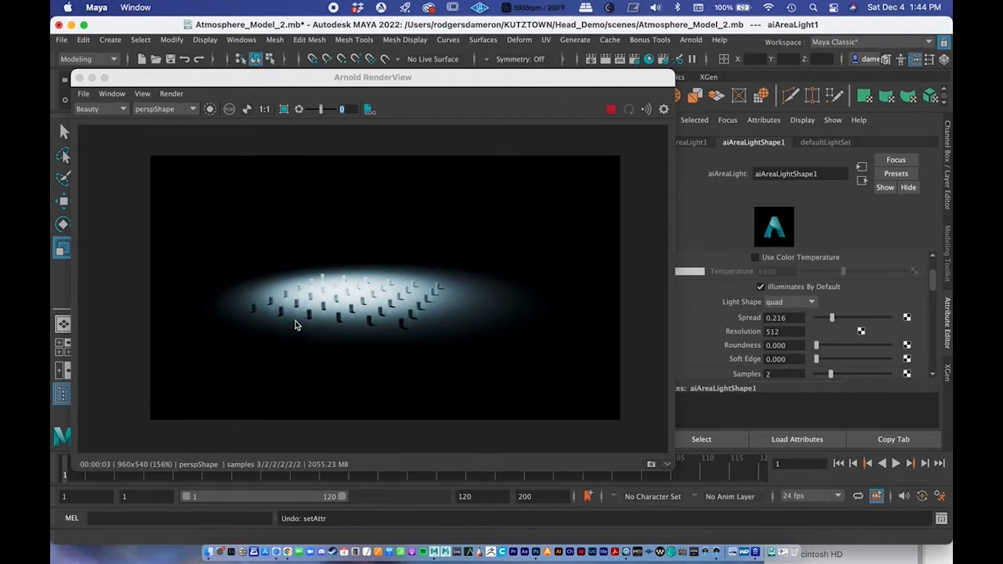
mouse_move(834, 320)
mouse_down()
mouse_move(822, 319)
mouse_move(864, 320)
mouse_move(837, 319)
mouse_up()
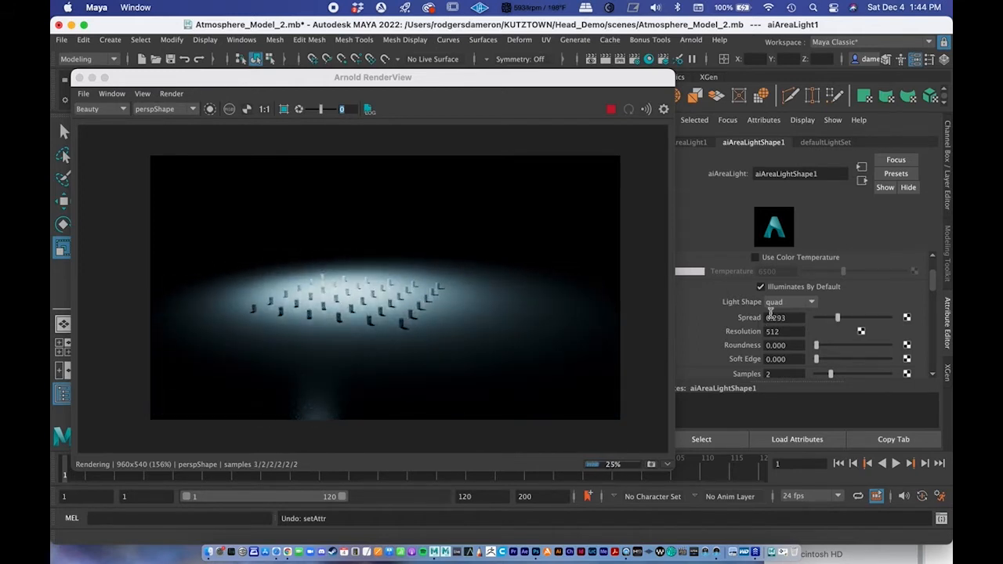
drag(933, 278, 928, 254)
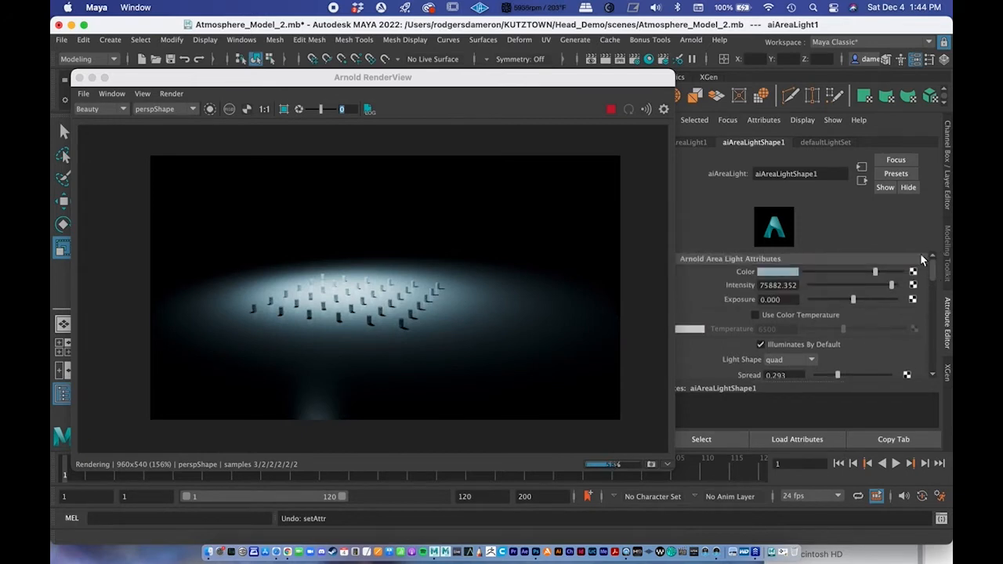
drag(890, 286, 855, 301)
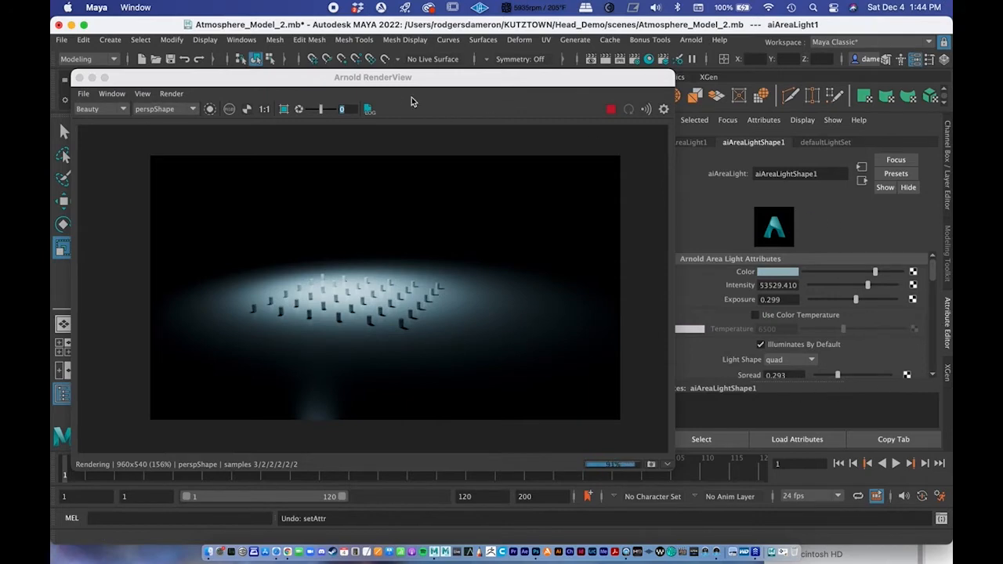
- Reframe the perspective camera closer and lower over the cylinders, and bring the updated live render back into full view
drag(381, 79, 901, 105)
alt+right_drag(529, 239, 474, 255)
alt+drag(474, 258, 422, 279)
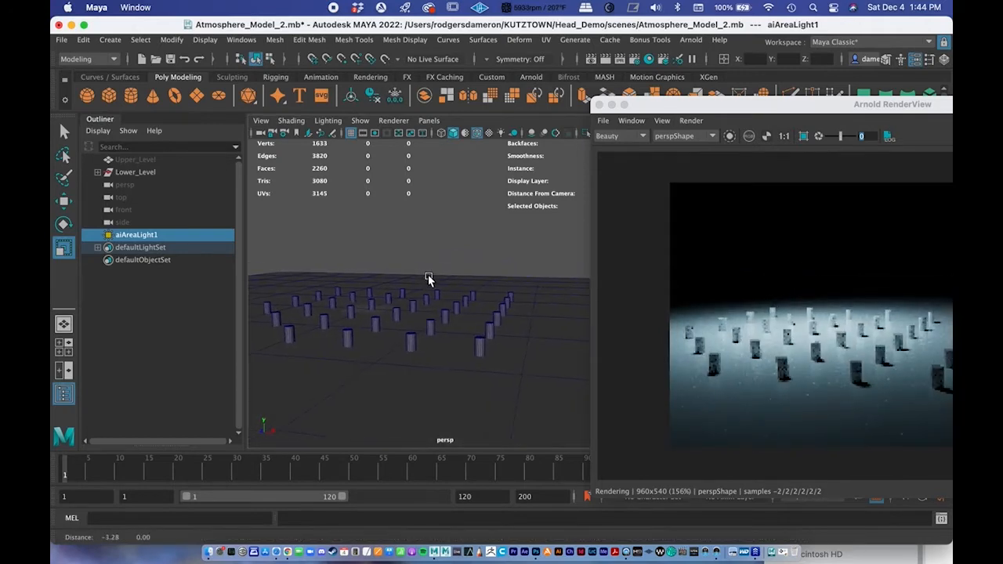
drag(660, 105, 422, 58)
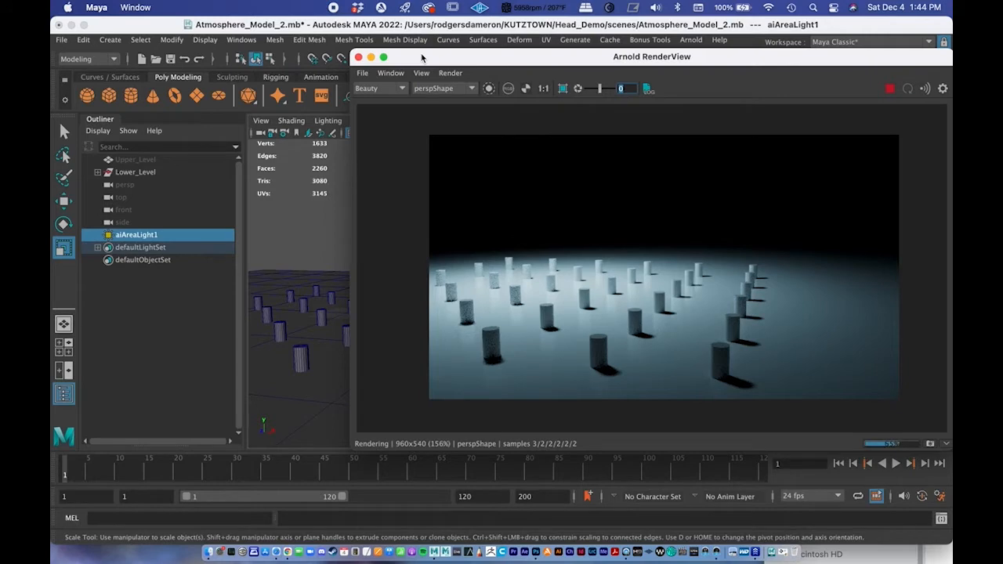
- Save the scene under the new name Atmosphere_Model_3.mb
click(61, 39)
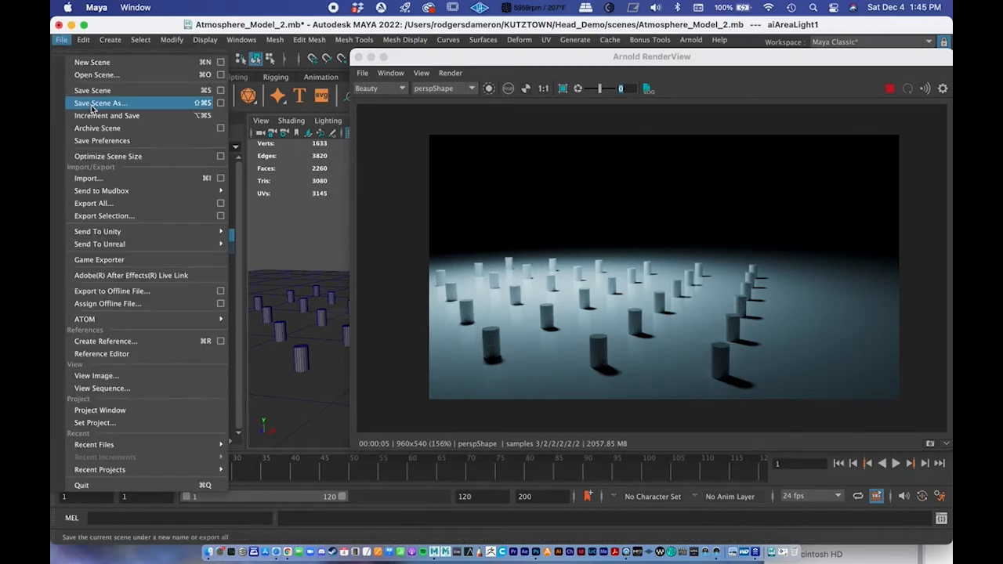
click(170, 102)
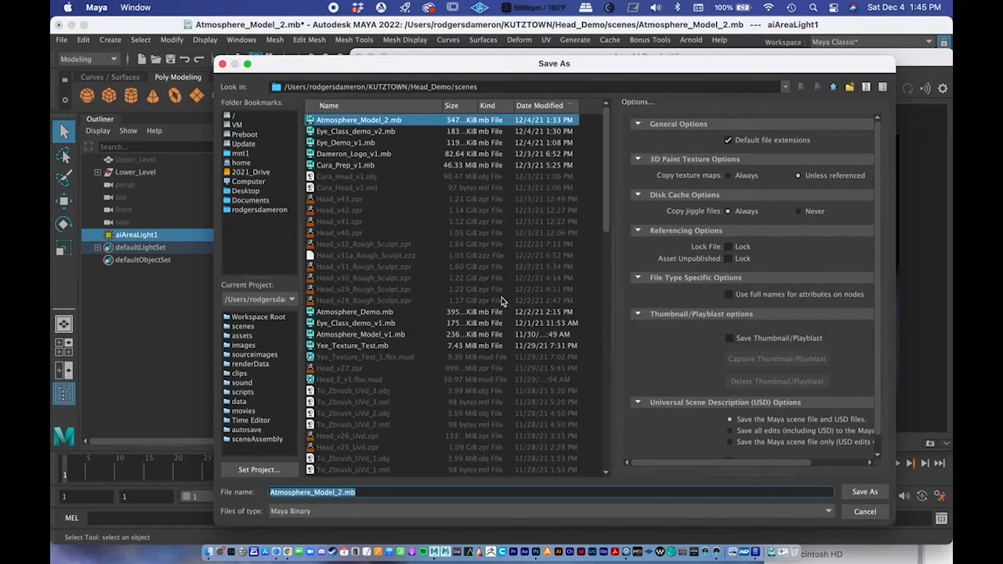
click(339, 492)
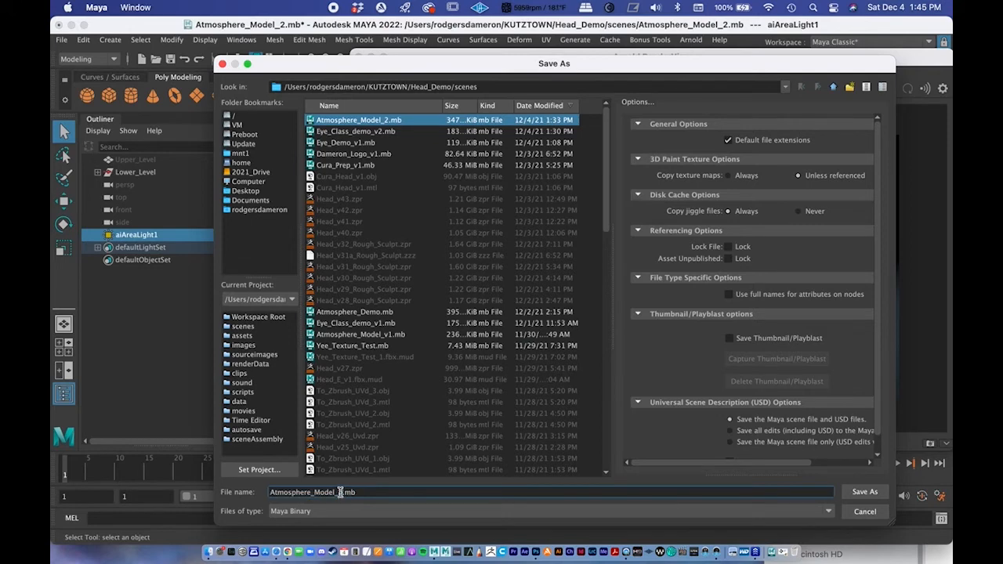
key(Delete)
text(3)
key(Return)
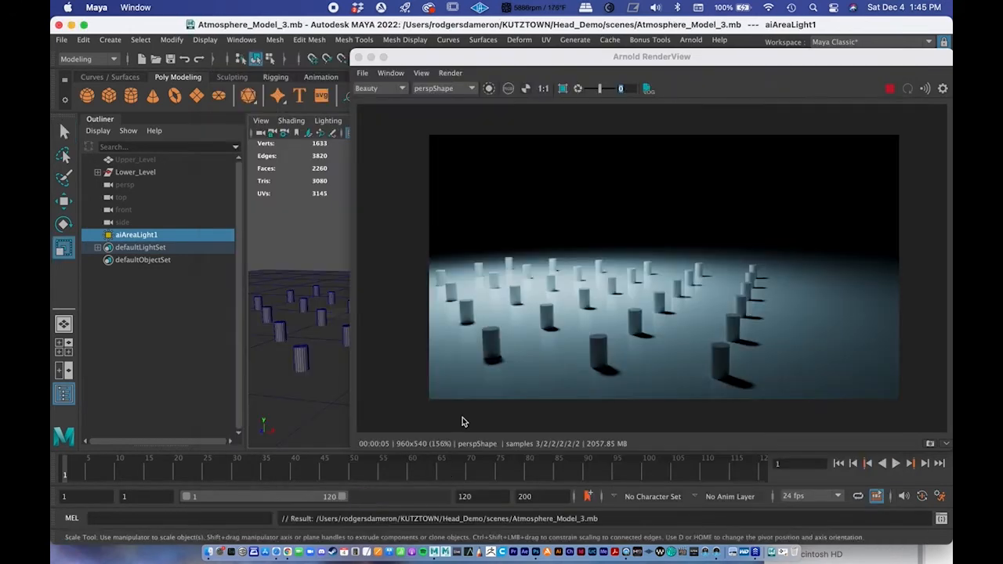
- Open the Render Settings and show the Arnold Renderer sampling options
drag(512, 56, 307, 54)
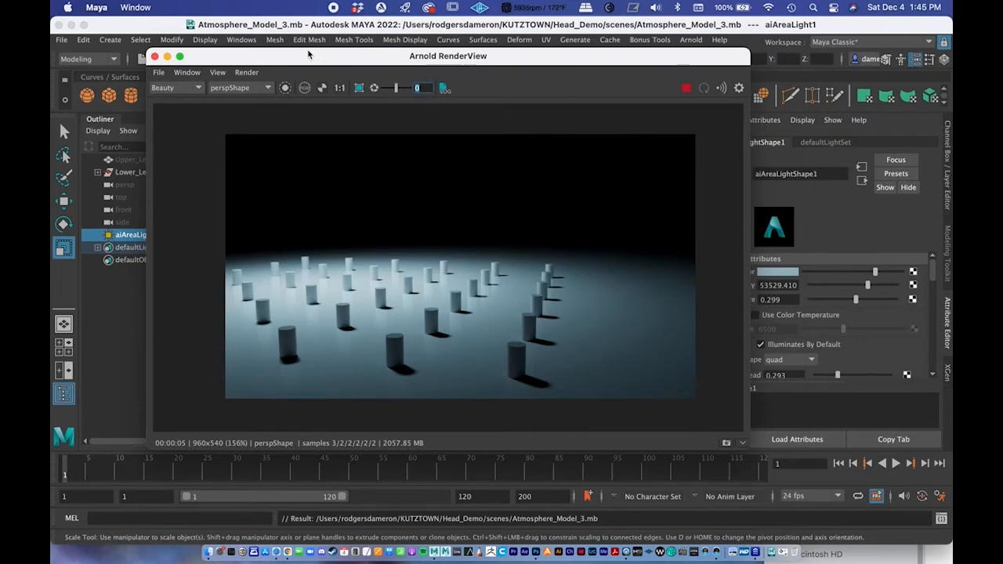
drag(308, 53, 298, 182)
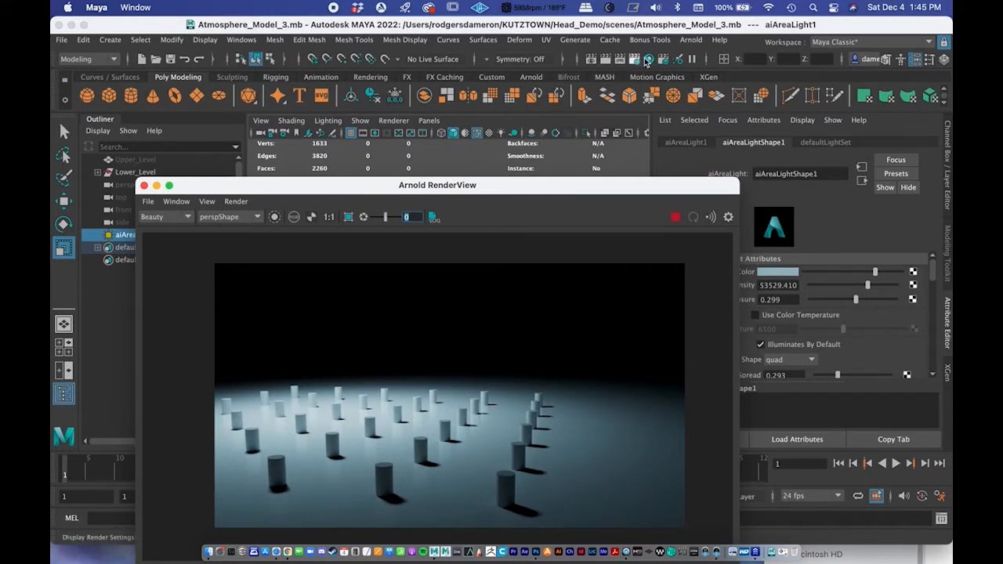
click(636, 63)
drag(253, 29, 315, 23)
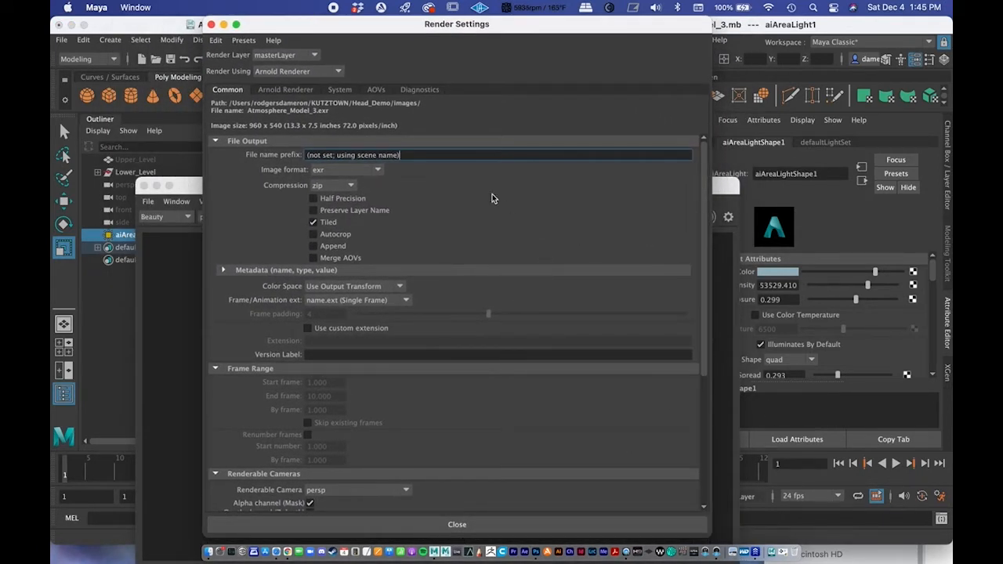
click(282, 89)
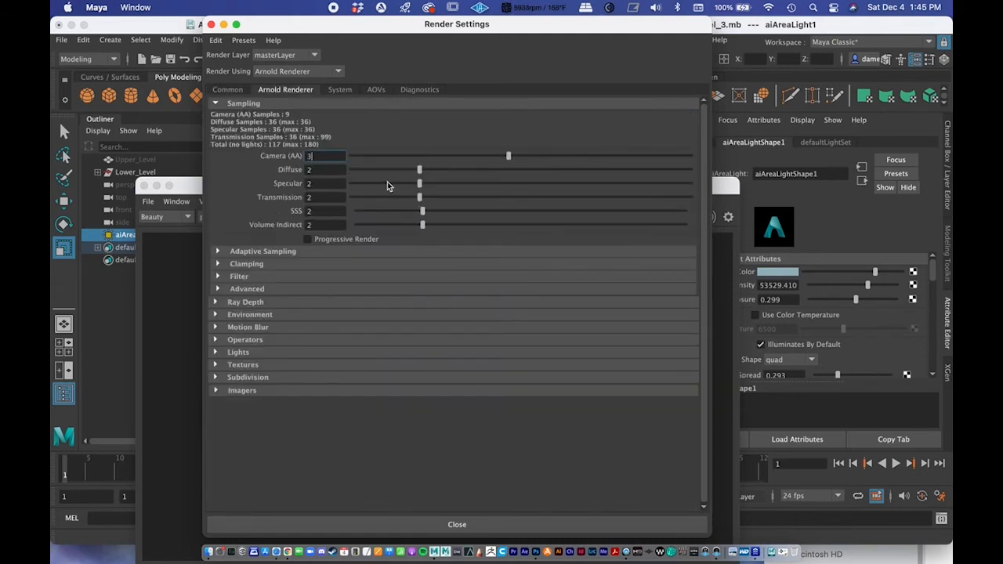
- Arrange the Render Settings beside the live render and expand the Environment section of the Arnold Renderer options
drag(332, 24, 545, 43)
drag(265, 191, 224, 123)
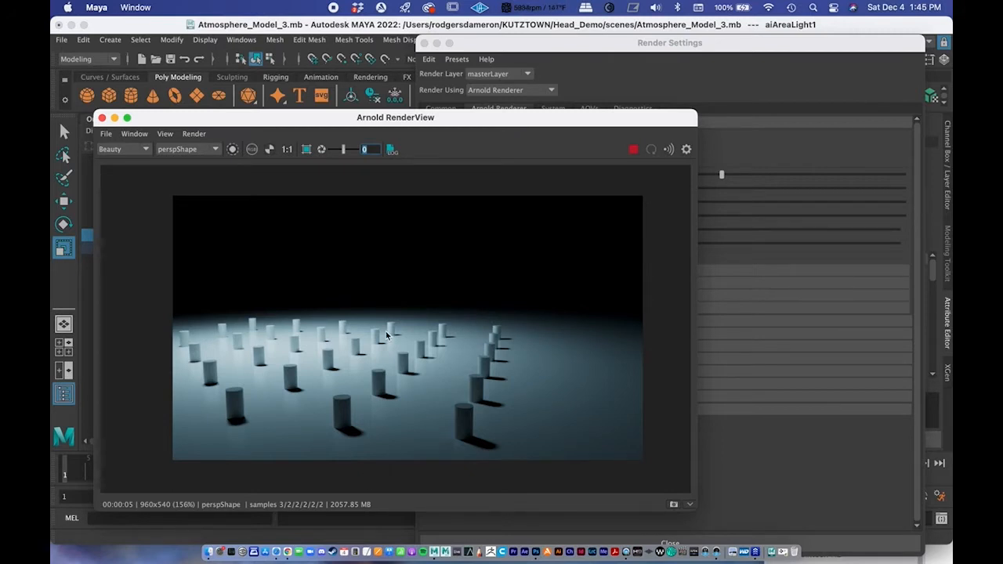
drag(502, 41, 495, 42)
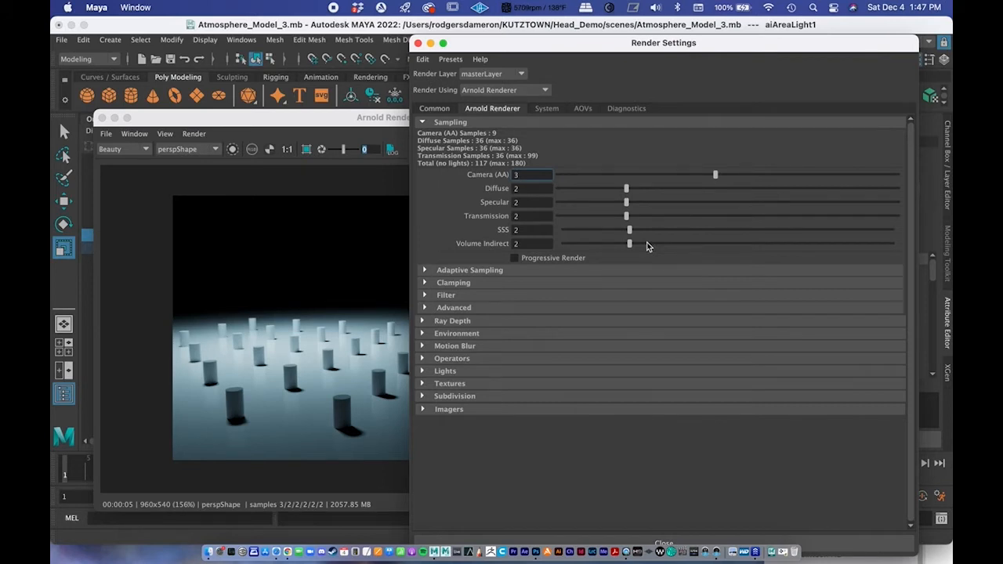
drag(297, 123, 262, 69)
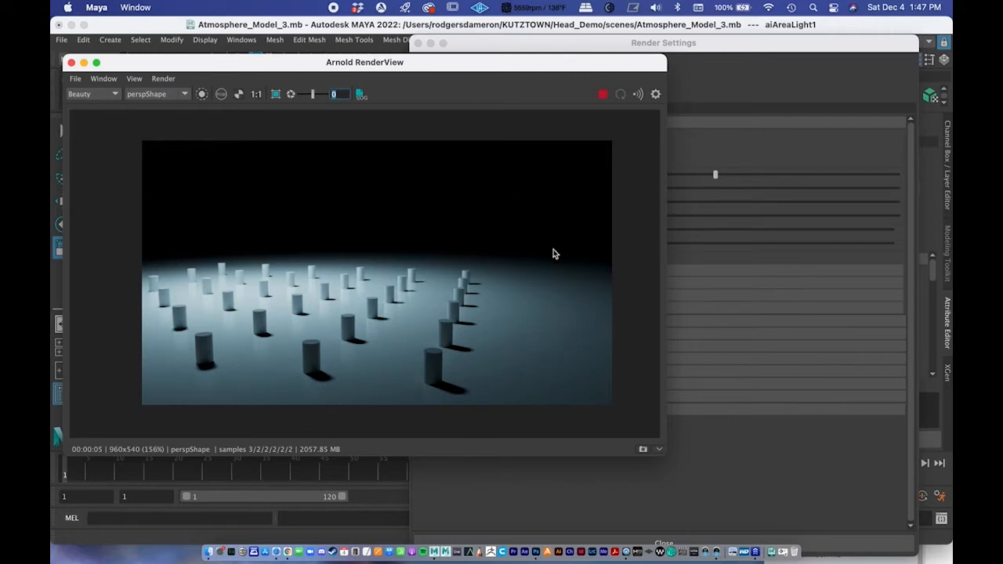
click(663, 44)
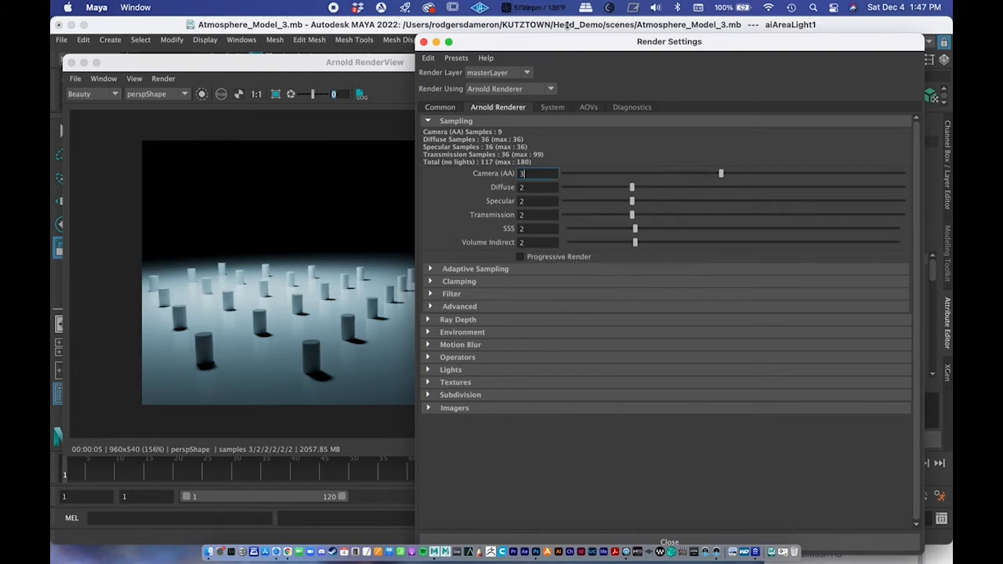
drag(517, 45, 470, 28)
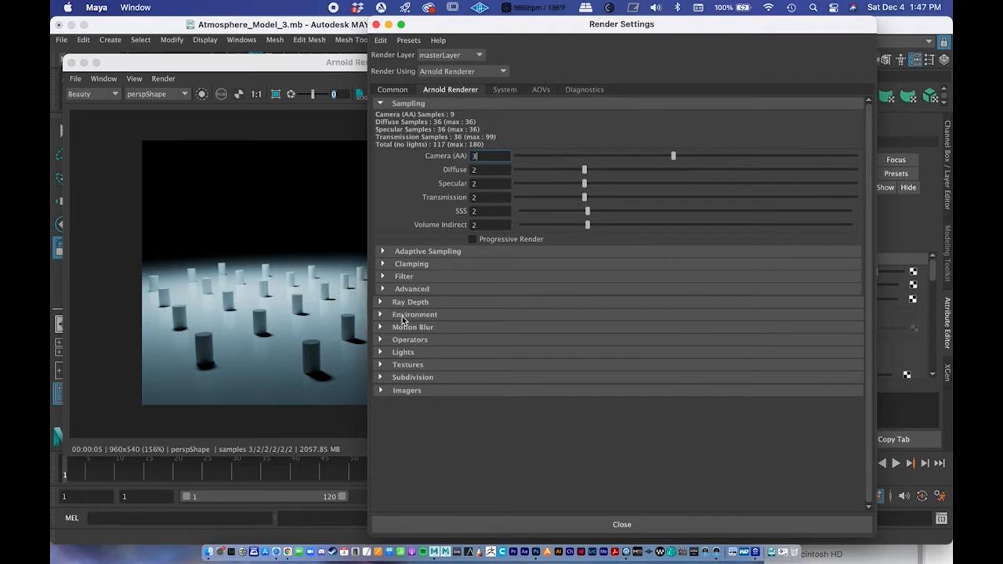
click(386, 315)
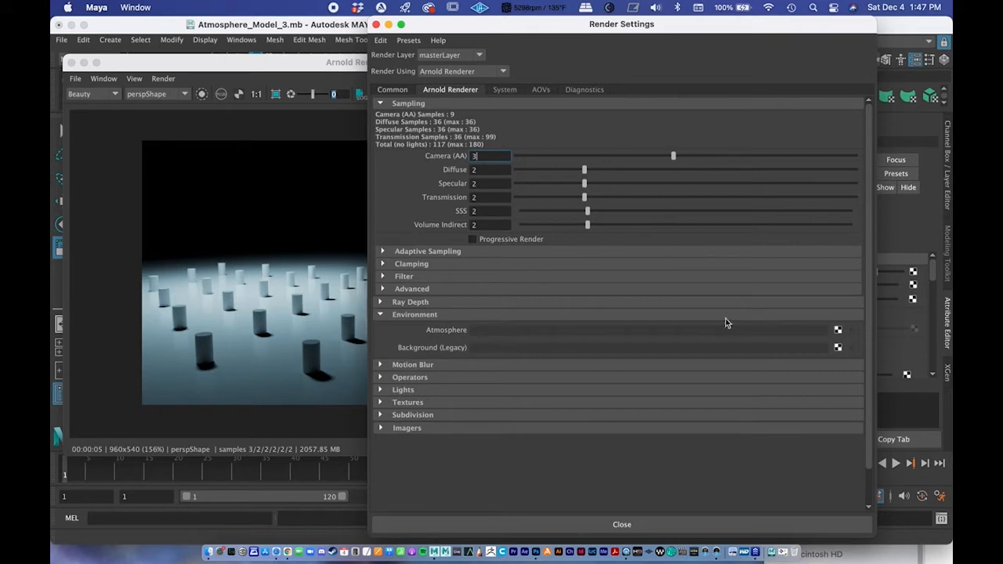
- Assign a new aiAtmosphereVolume as the render environment's atmosphere and put the Render Settings window away
click(838, 332)
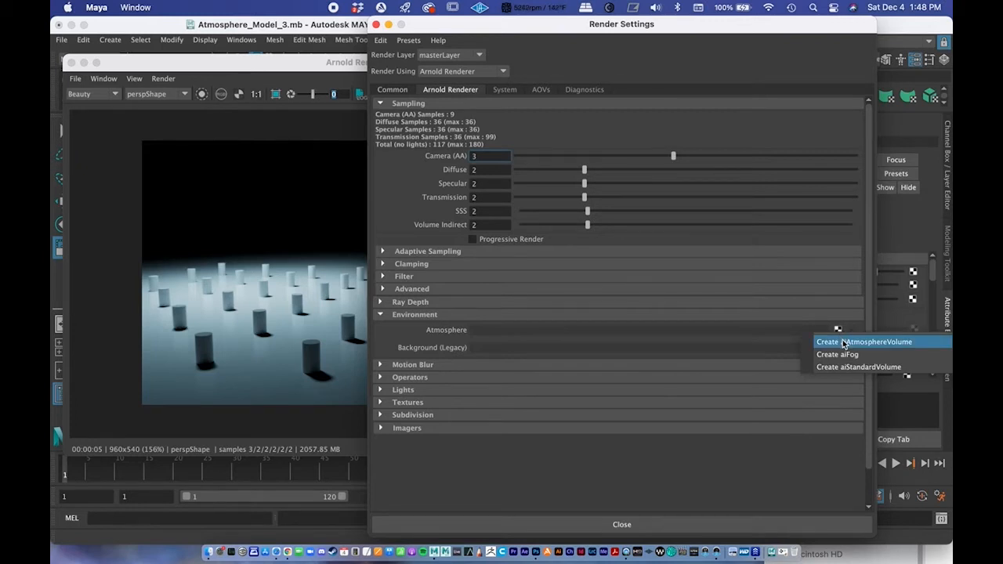
click(844, 342)
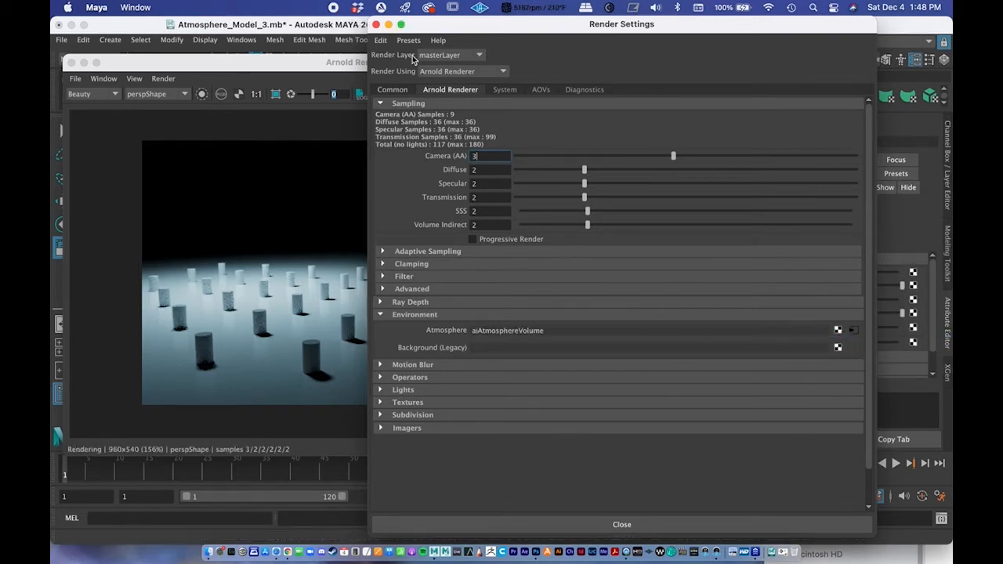
drag(439, 24, 433, 49)
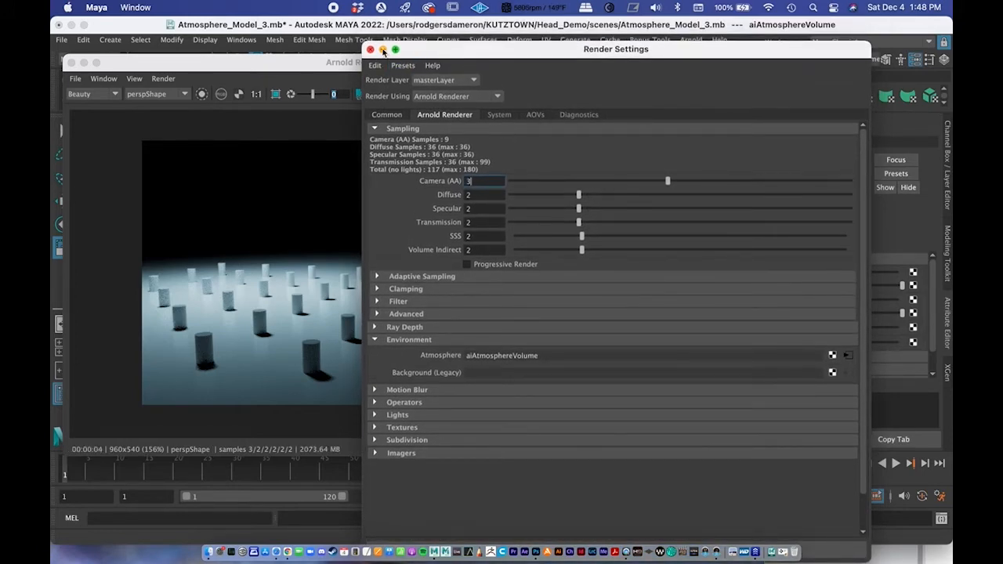
click(382, 50)
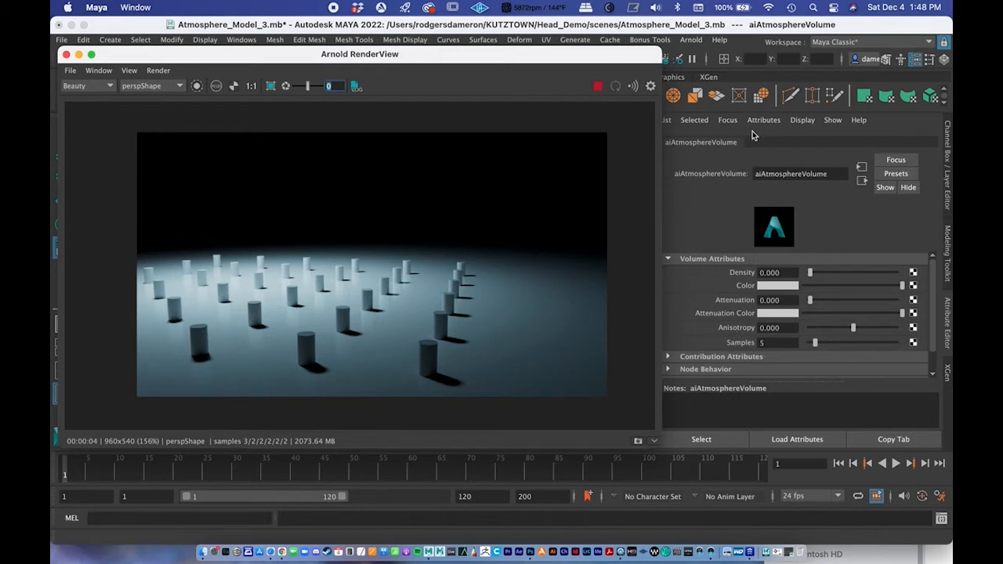
- Clear the selection, open the Hypershade and select the aiAtmosphereVolume among the materials to bring back its attributes
drag(407, 59, 396, 94)
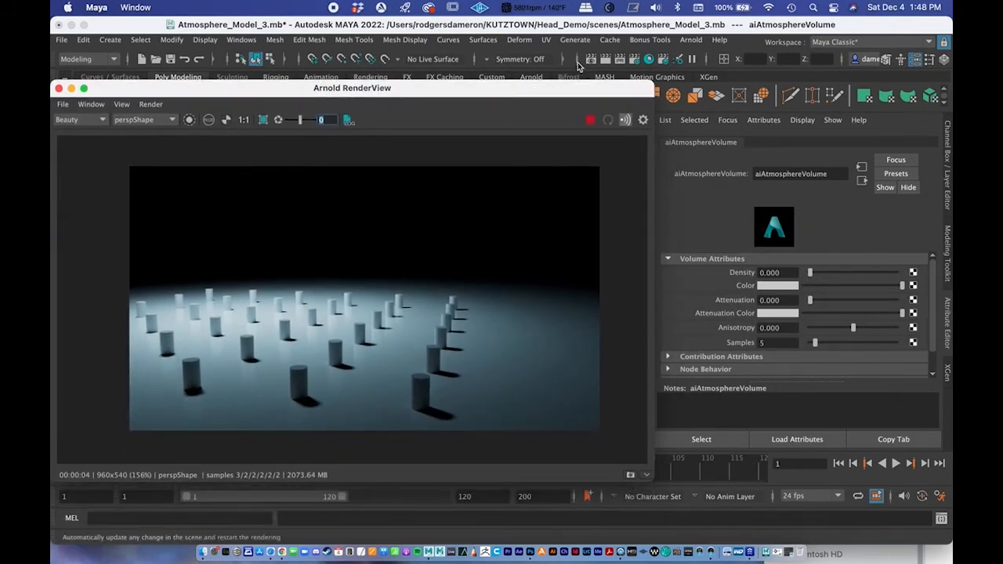
drag(556, 94, 533, 283)
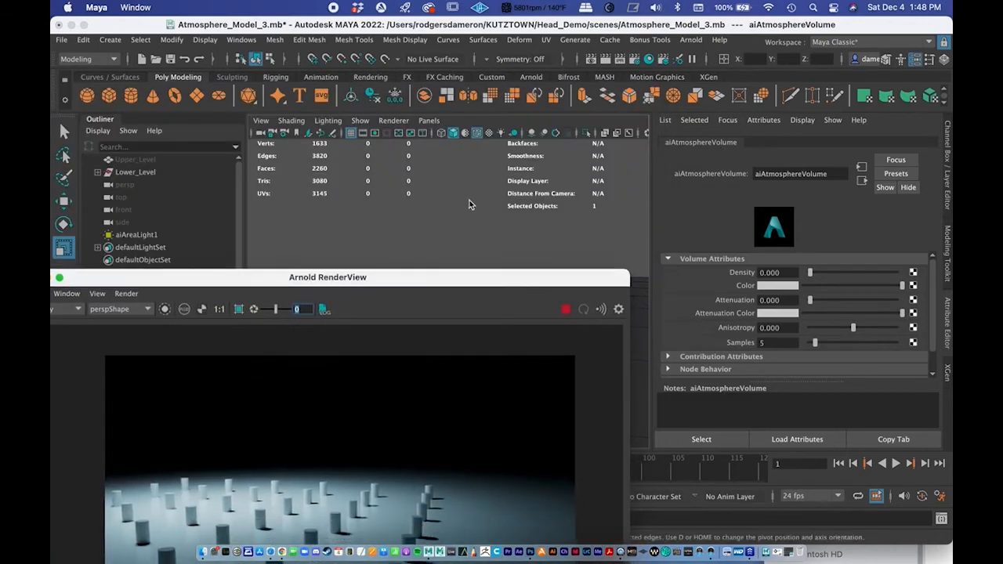
click(470, 184)
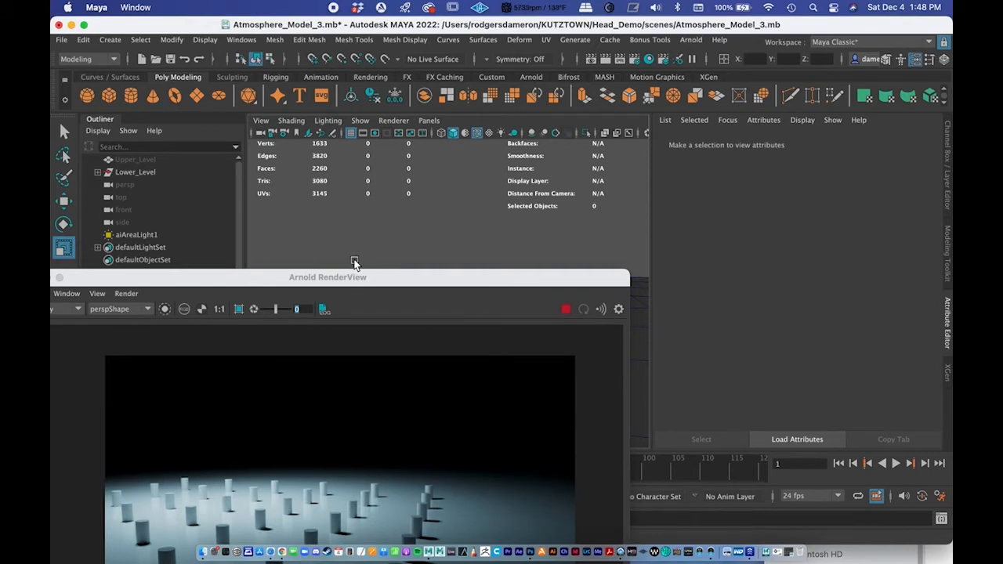
drag(356, 279, 408, 119)
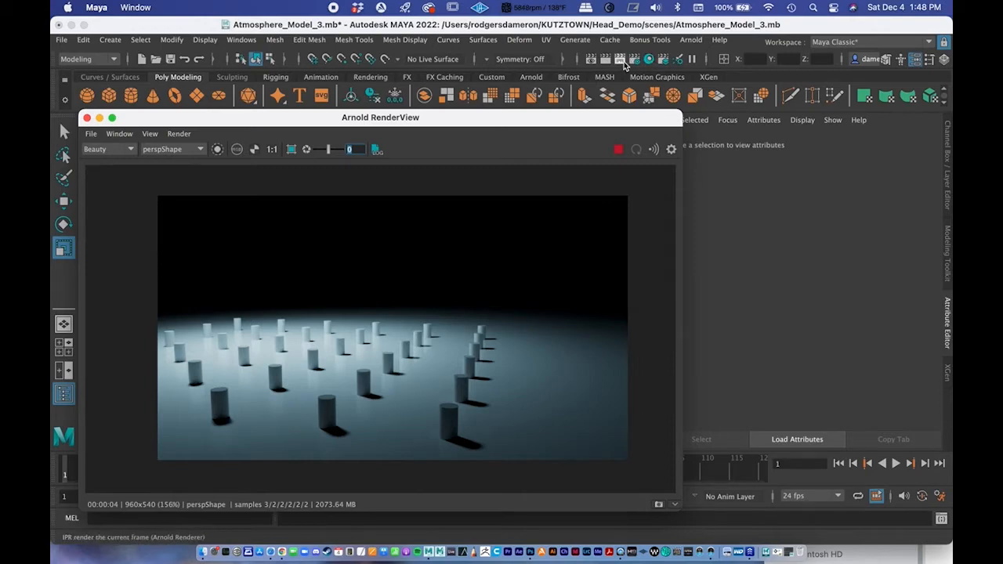
click(648, 61)
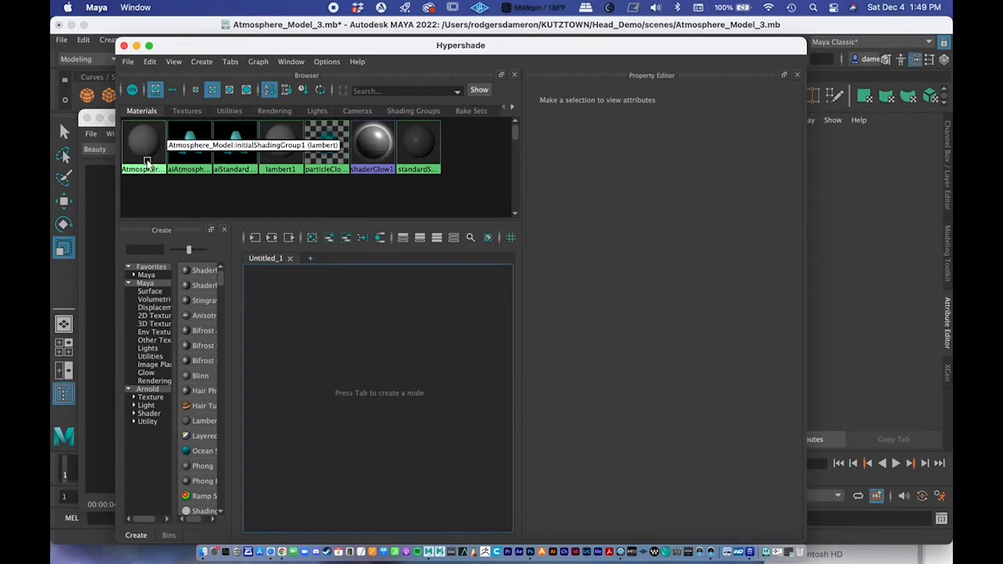
right_drag(157, 147, 141, 266)
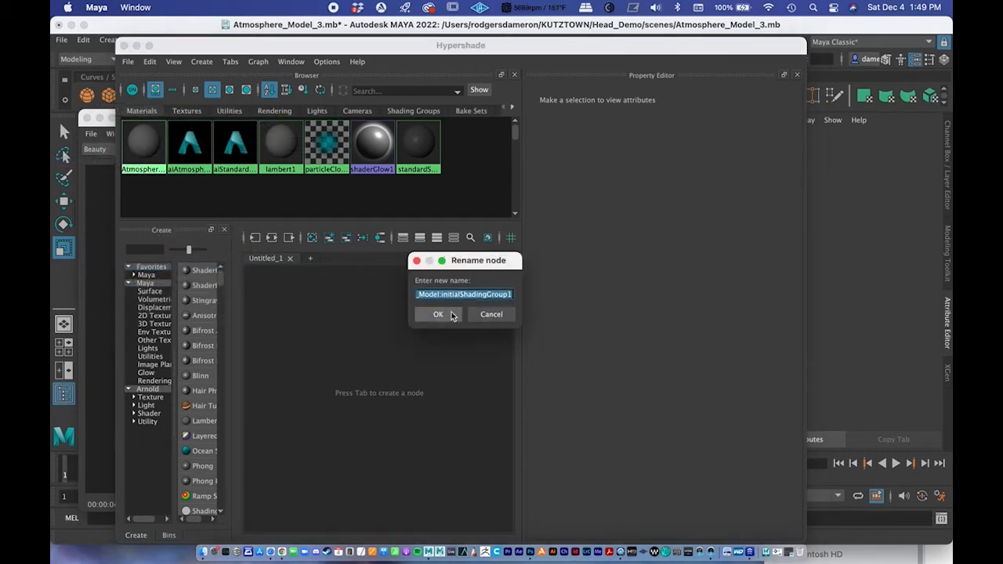
click(491, 313)
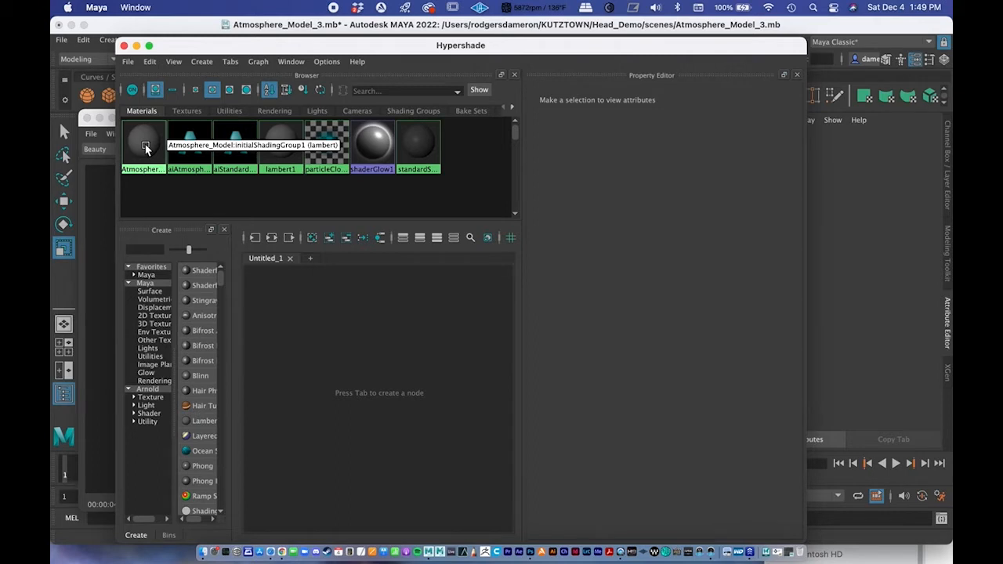
click(186, 159)
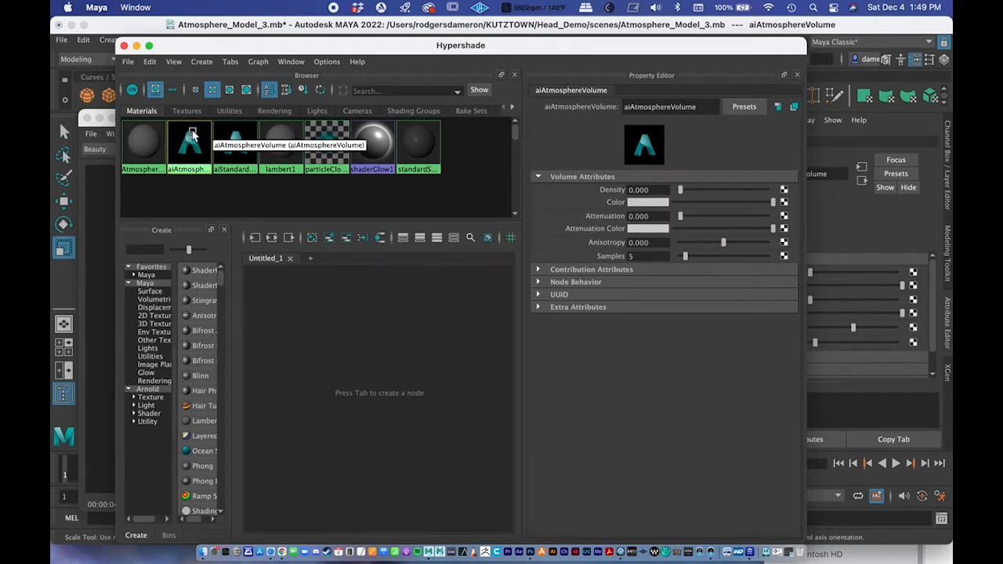
- Arrange the Hypershade and the live render clear of the Attribute Editor, and set the atmosphere volume's density to 0.007
middle_drag(193, 134, 212, 150)
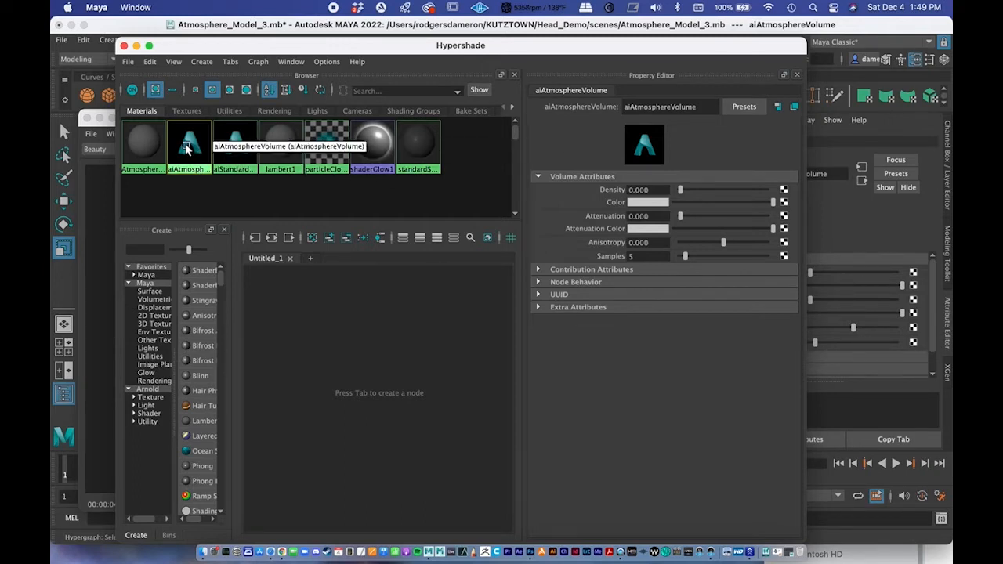
drag(246, 45, 229, 47)
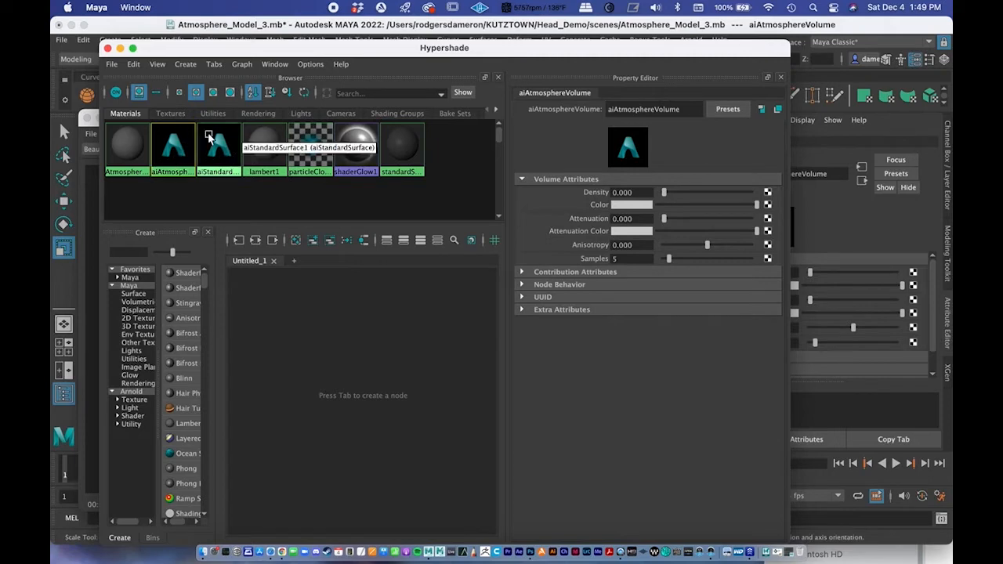
drag(517, 47, 616, 415)
drag(285, 119, 263, 44)
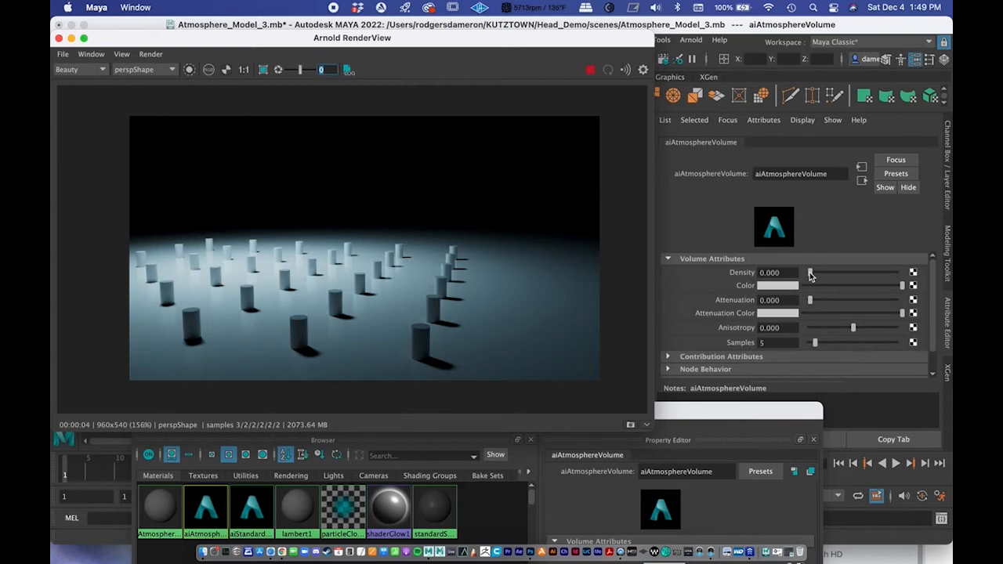
drag(810, 275, 811, 274)
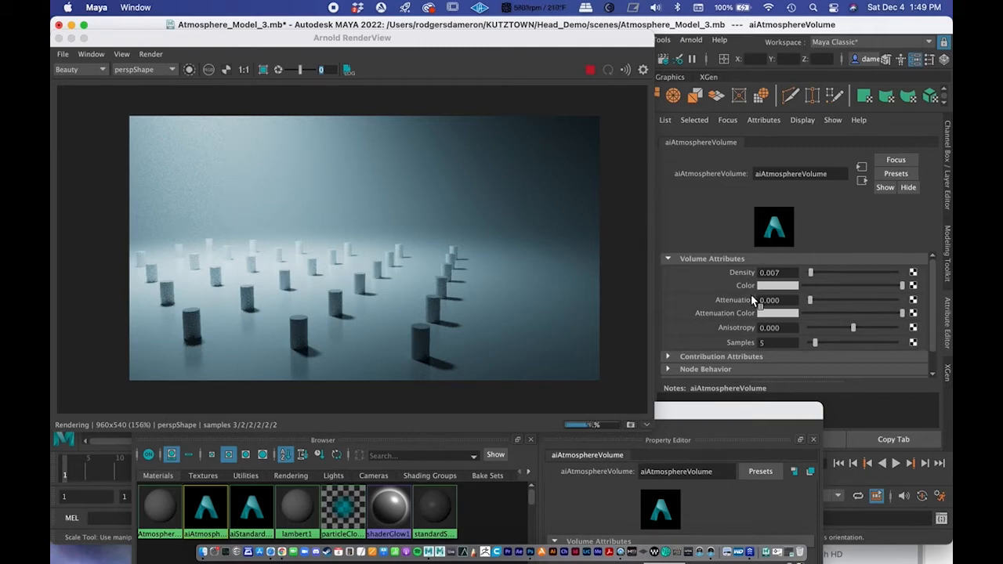
- Reframe the perspective camera farther back to include the area light and its full beam, keeping the live render beside the volume attributes
drag(282, 42, 629, 54)
alt+drag(431, 238, 264, 246)
alt+right_drag(352, 241, 367, 258)
scroll(379, 247, up, 1)
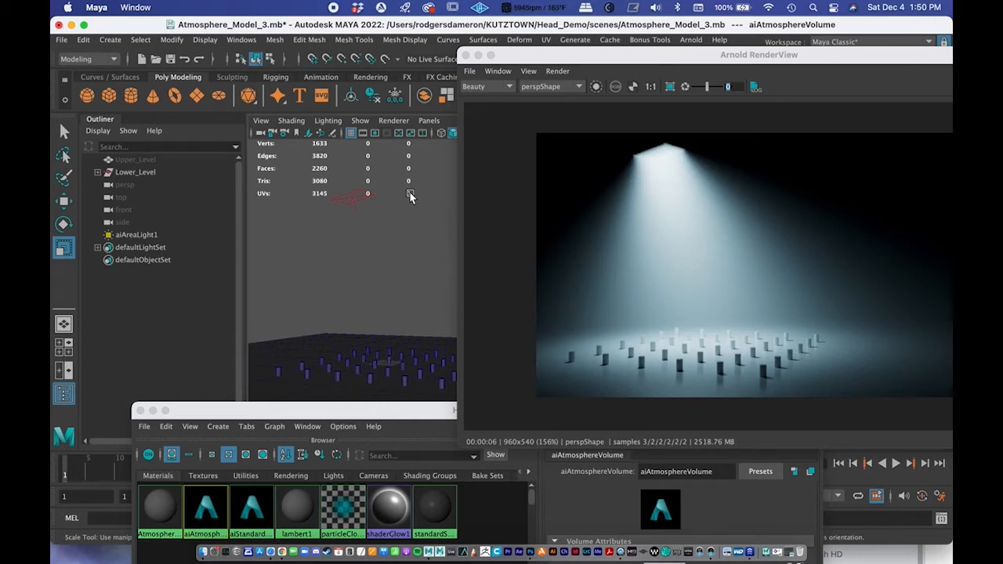
drag(663, 58, 242, 32)
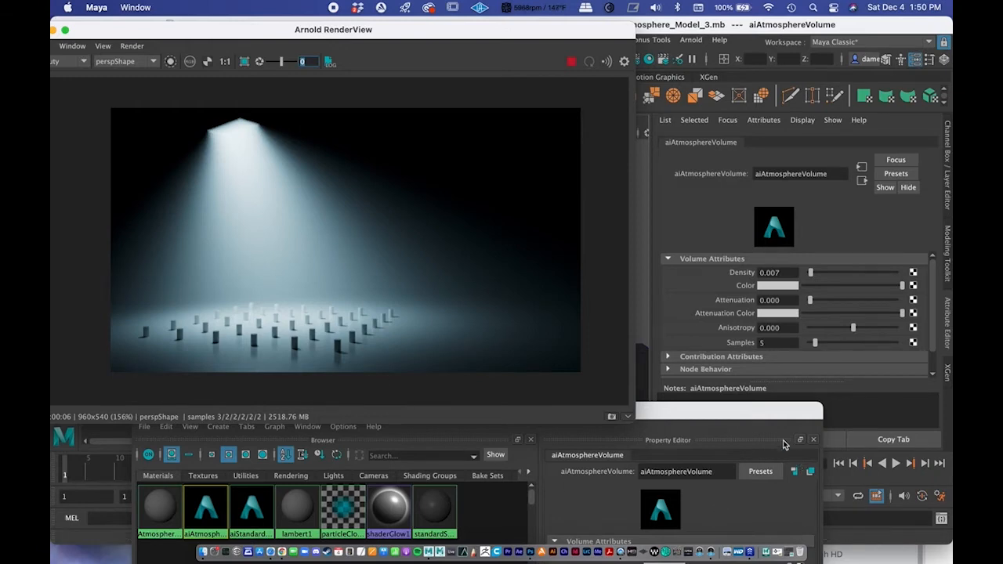
- Try green as the atmosphere volume's color, and replace it with the light blue of hue 209.640, saturation 0.286 and value 0.728
click(778, 287)
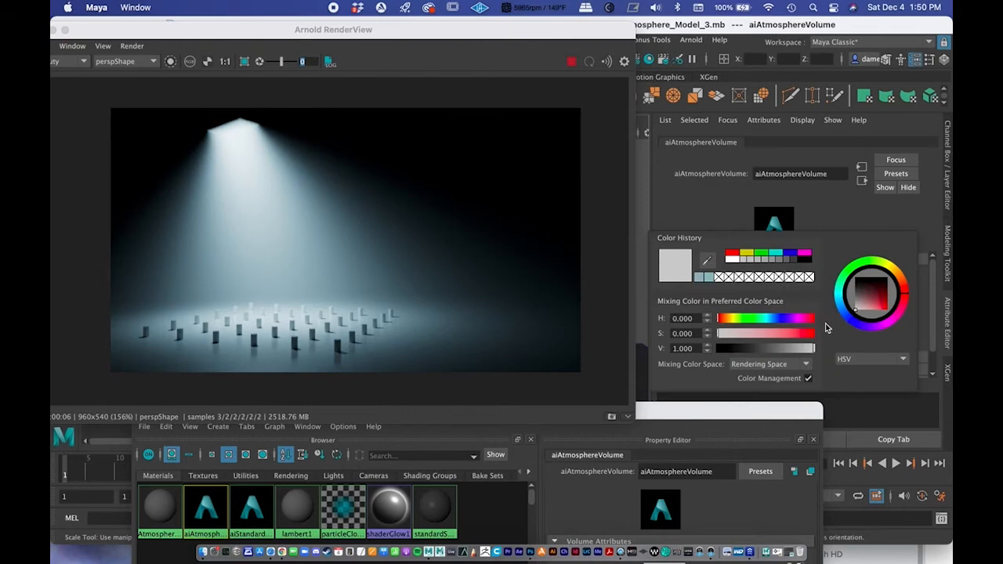
click(760, 253)
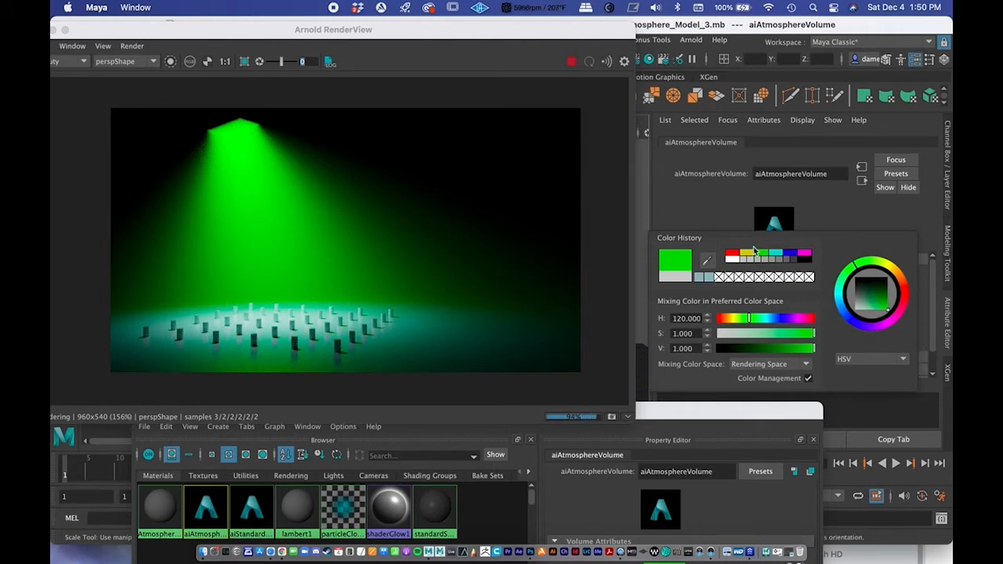
click(697, 279)
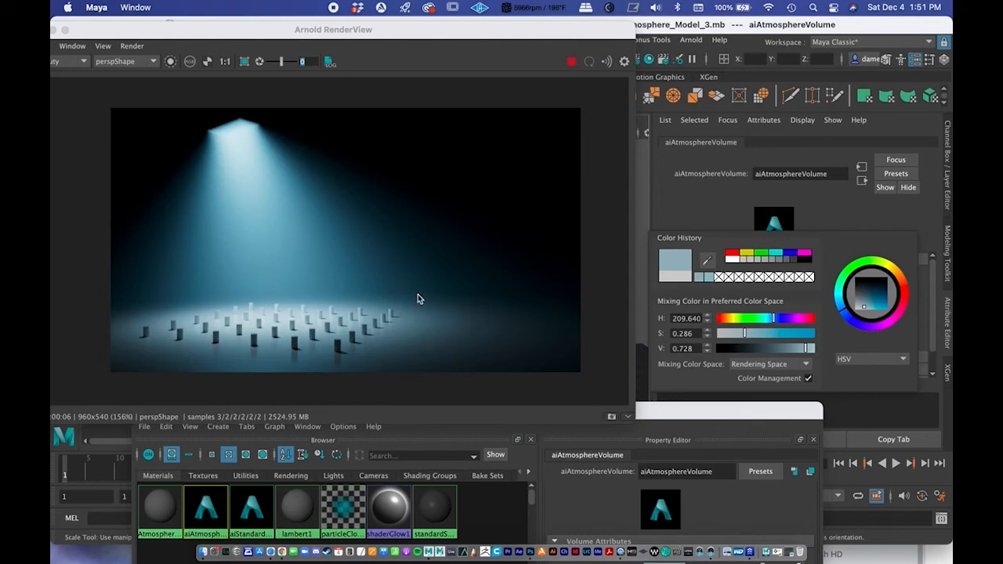
click(776, 205)
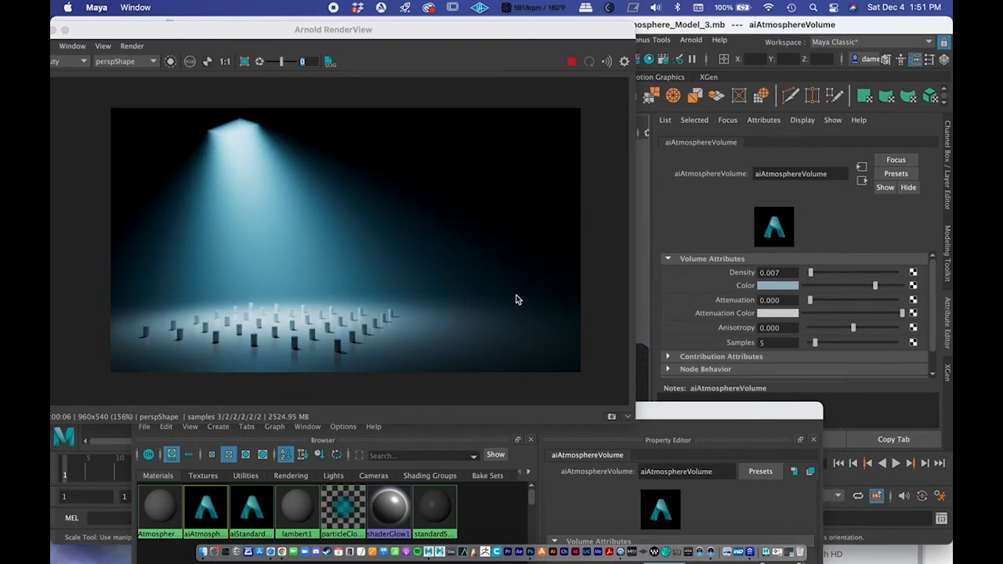
- Try magenta as the atmosphere volume's color, and replace it with the saved light blue at a lower saturation
click(773, 287)
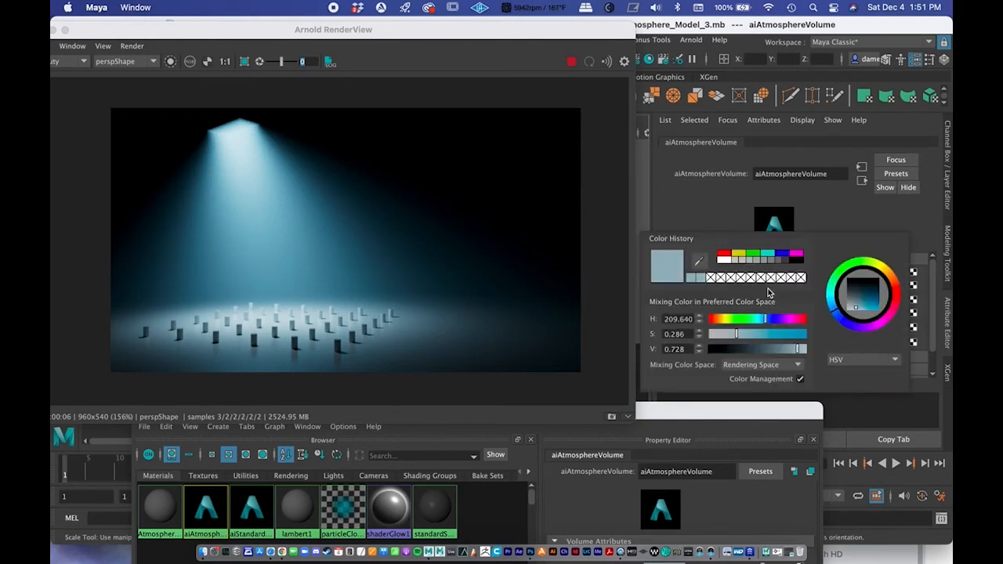
click(793, 256)
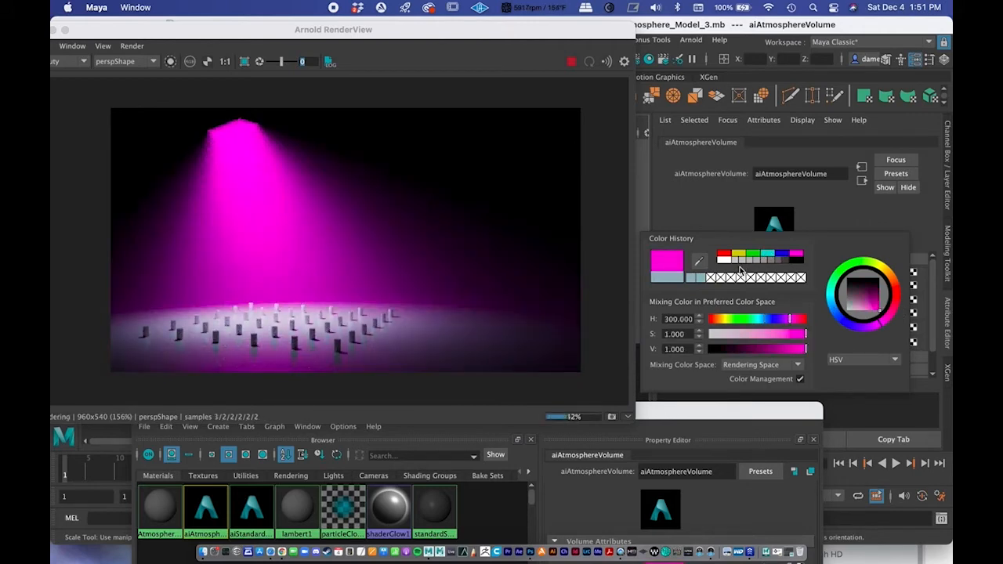
click(692, 279)
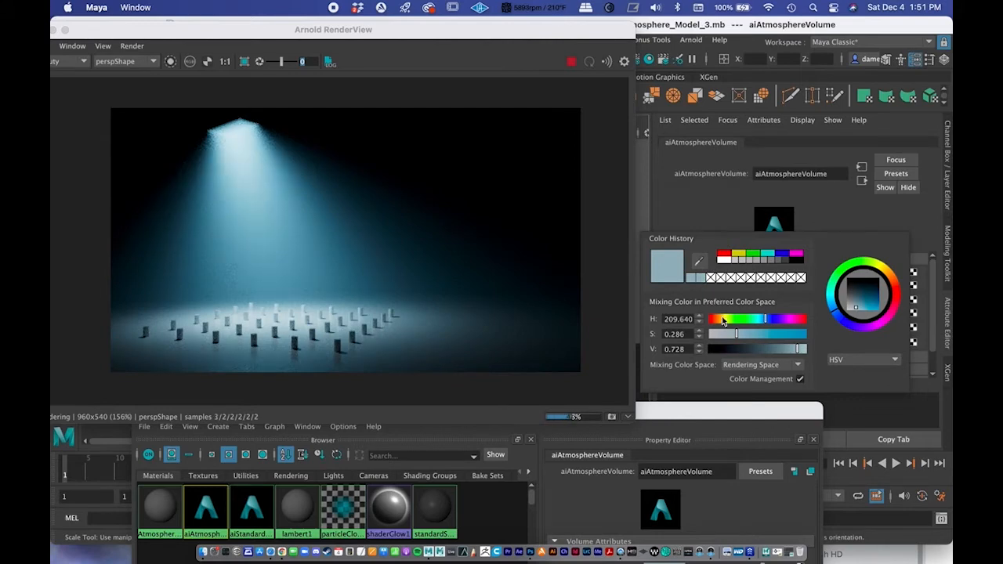
drag(734, 333, 722, 334)
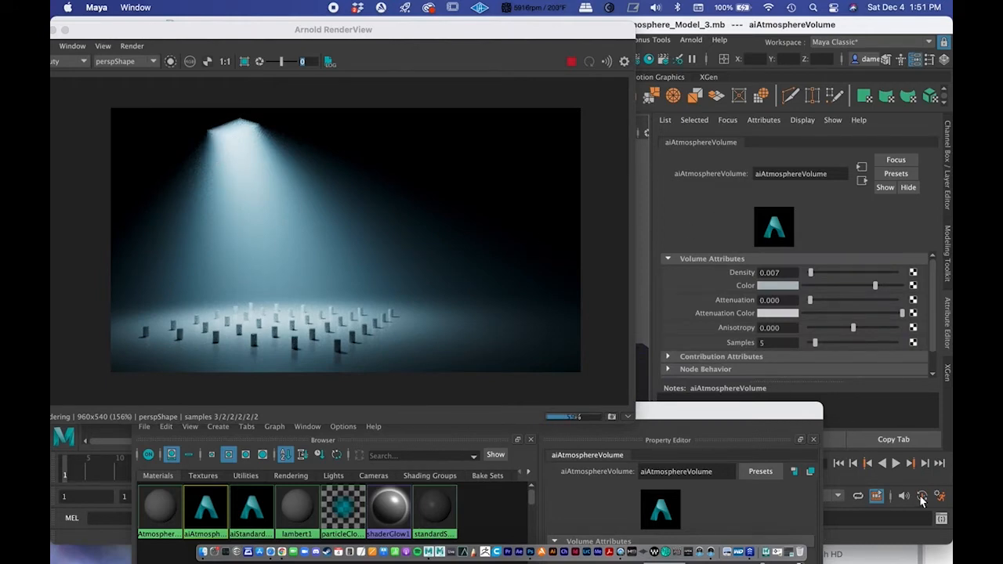
- Uncover the viewport, select the area light above the cylinders, and try magenta as its color in the live render
drag(720, 407, 713, 113)
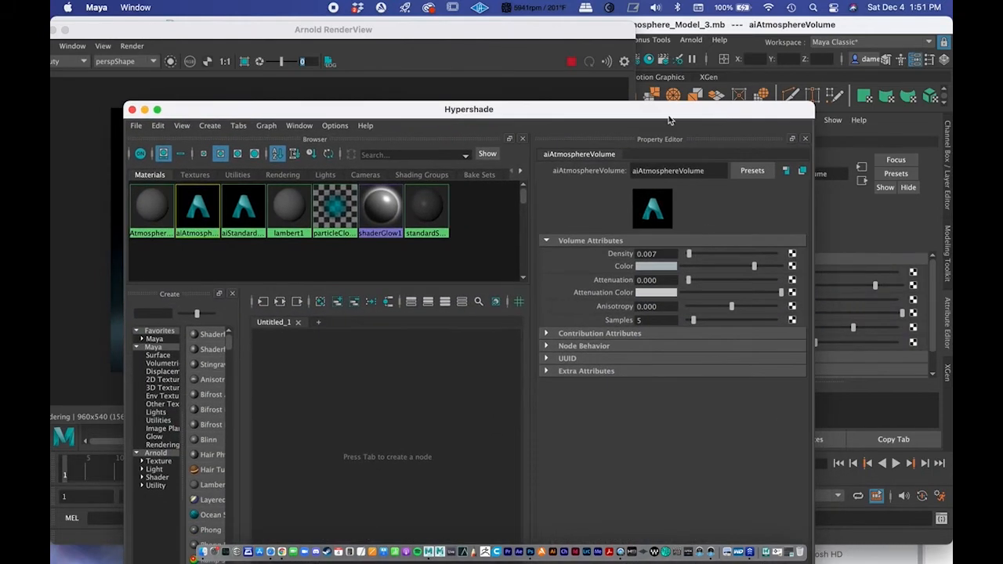
drag(348, 107, 365, 373)
drag(208, 35, 338, 297)
click(364, 202)
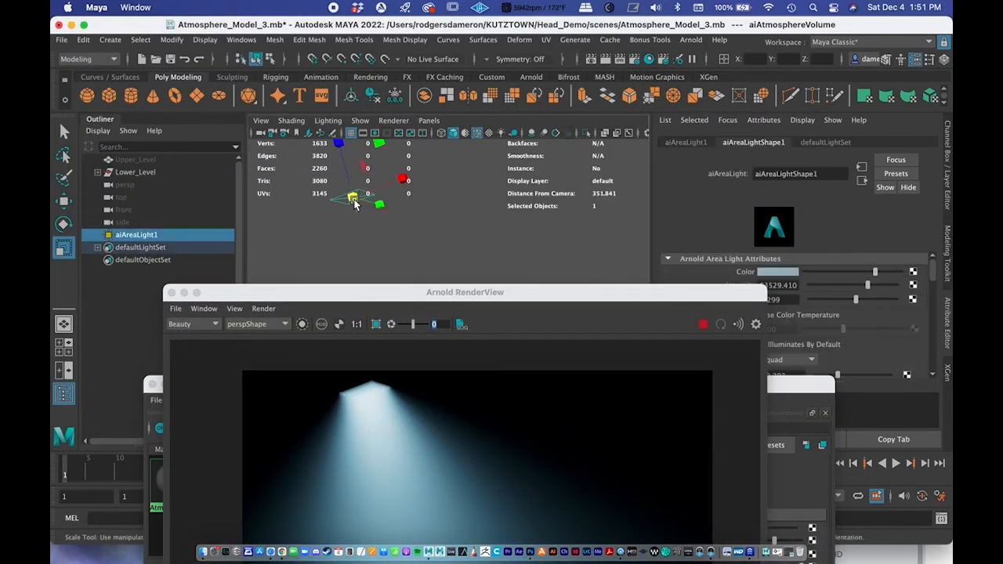
click(779, 272)
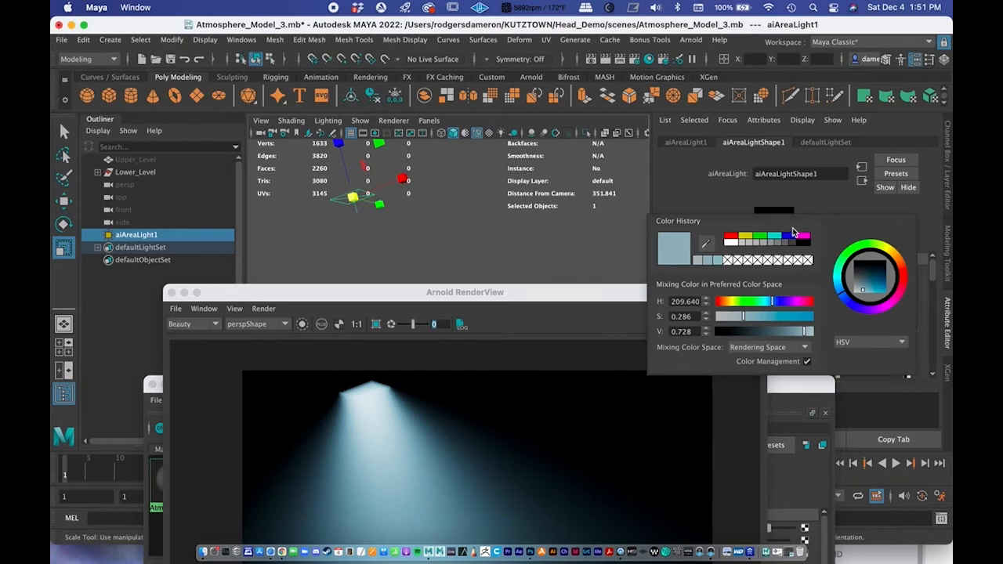
click(805, 235)
drag(502, 291, 417, 55)
- Try a crimson area light color with hue 355.967, saturation 0.831 and value 0.442
click(774, 272)
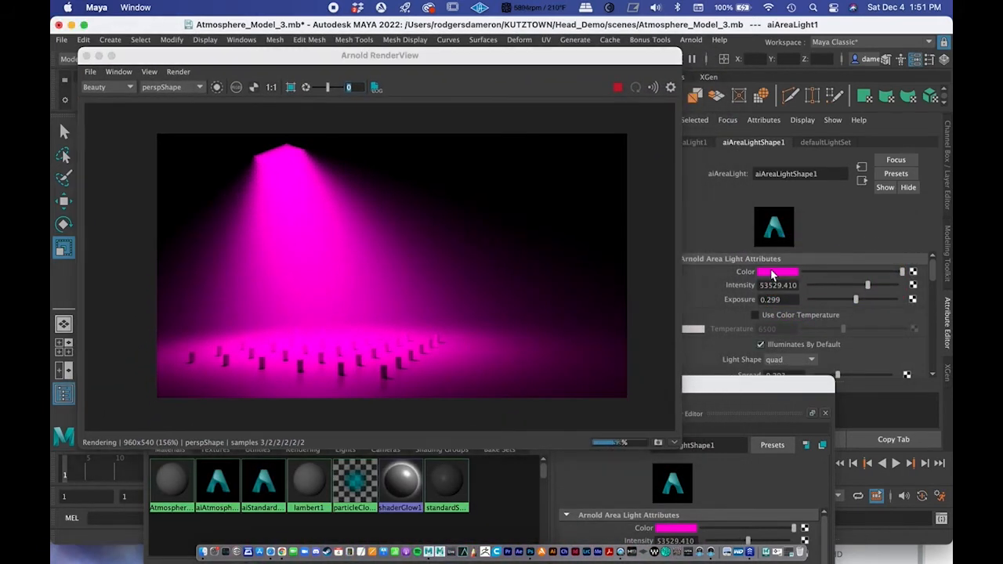
mouse_move(423, 330)
mouse_down()
mouse_move(434, 308)
mouse_move(385, 318)
mouse_move(400, 315)
mouse_up()
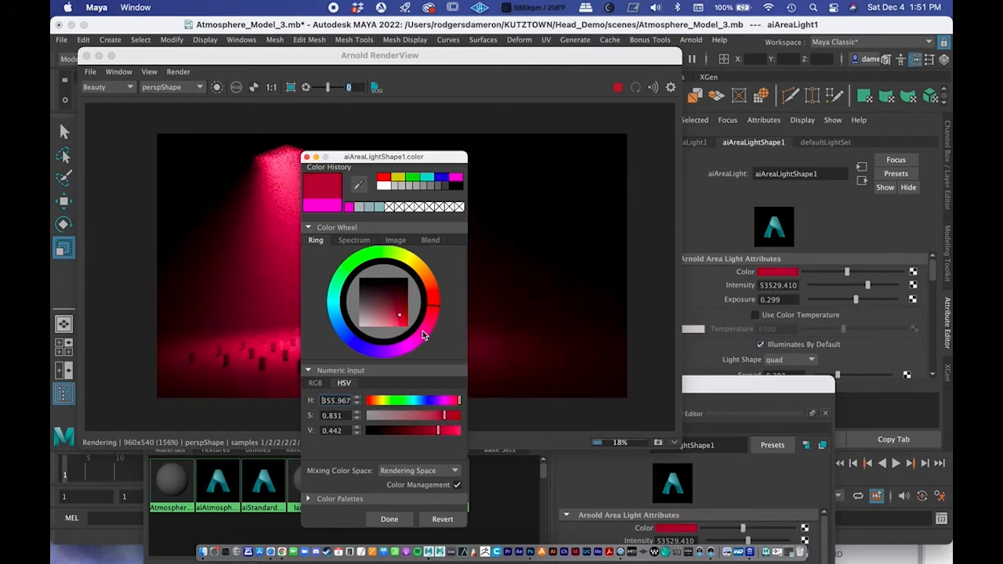
click(389, 520)
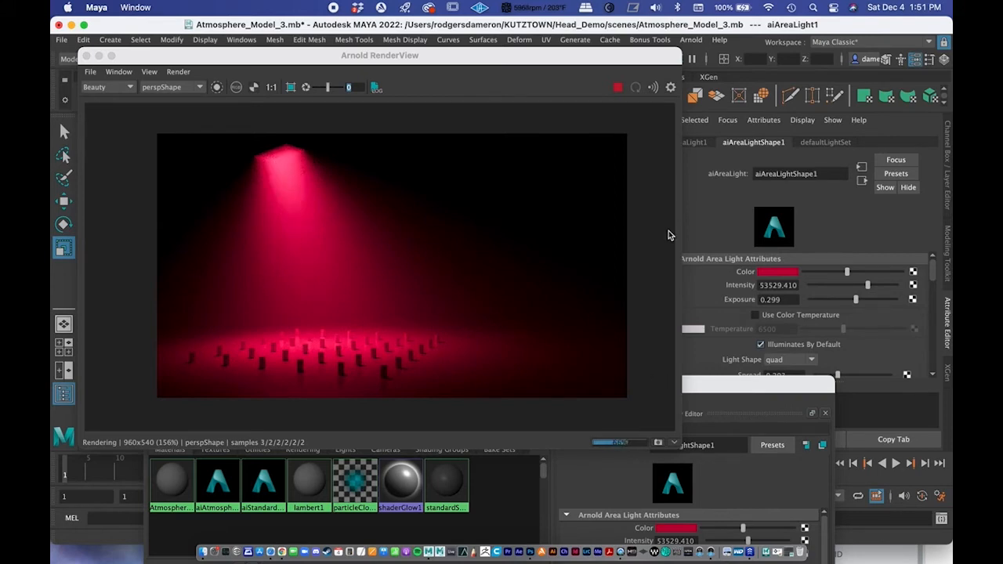
- Set the area light's color to a muted light blue with hue 197.277, saturation 0.221 and value 0.635
click(778, 273)
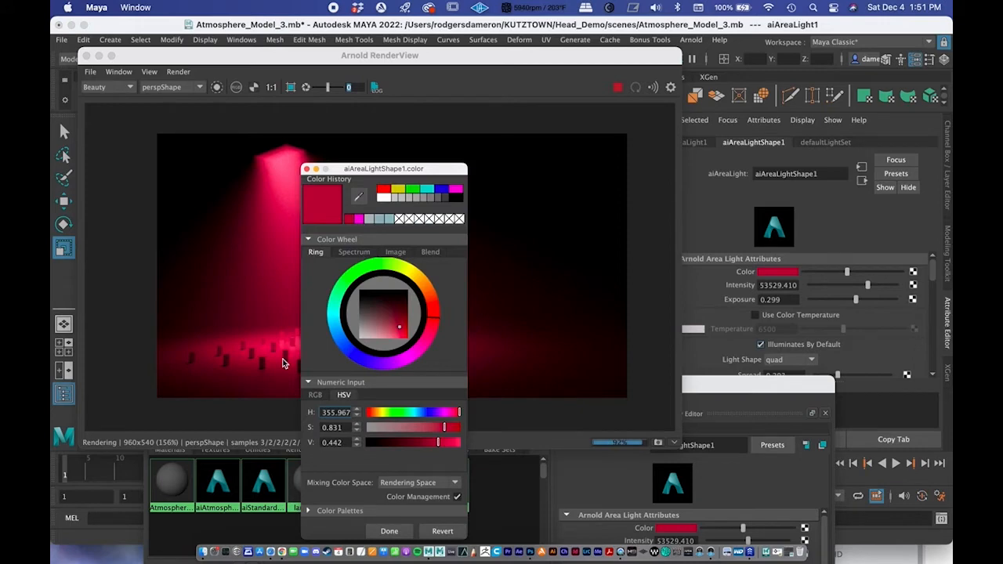
click(335, 336)
click(370, 331)
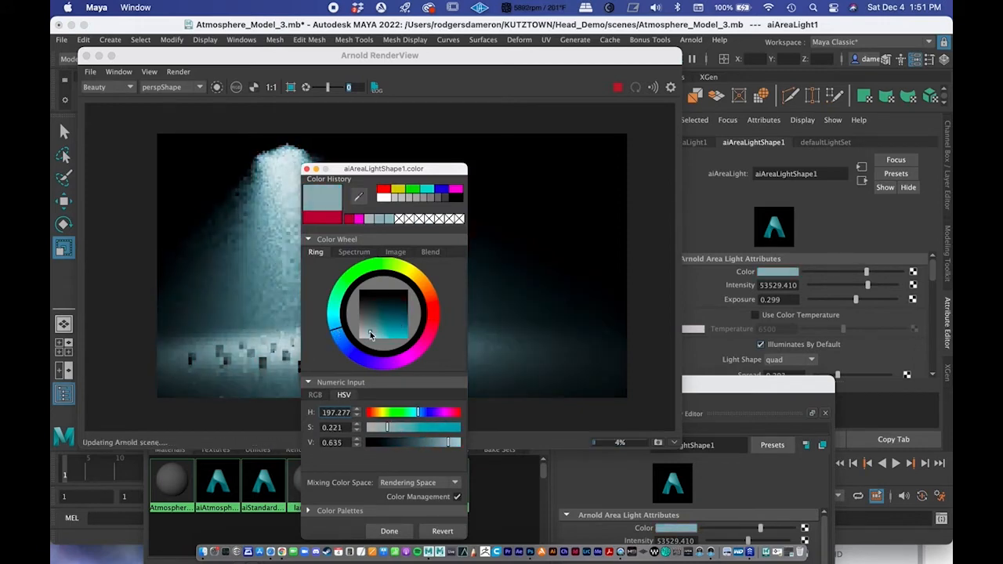
click(389, 531)
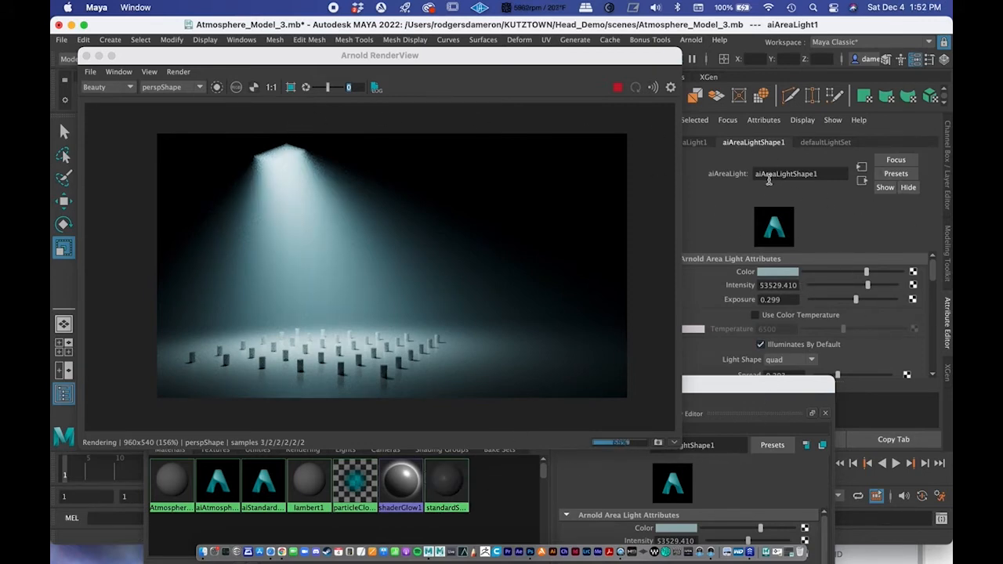
- Select the atmosphere volume in the Hypershade, uncover the live render, and set the volume's attenuation to 0.265
click(706, 387)
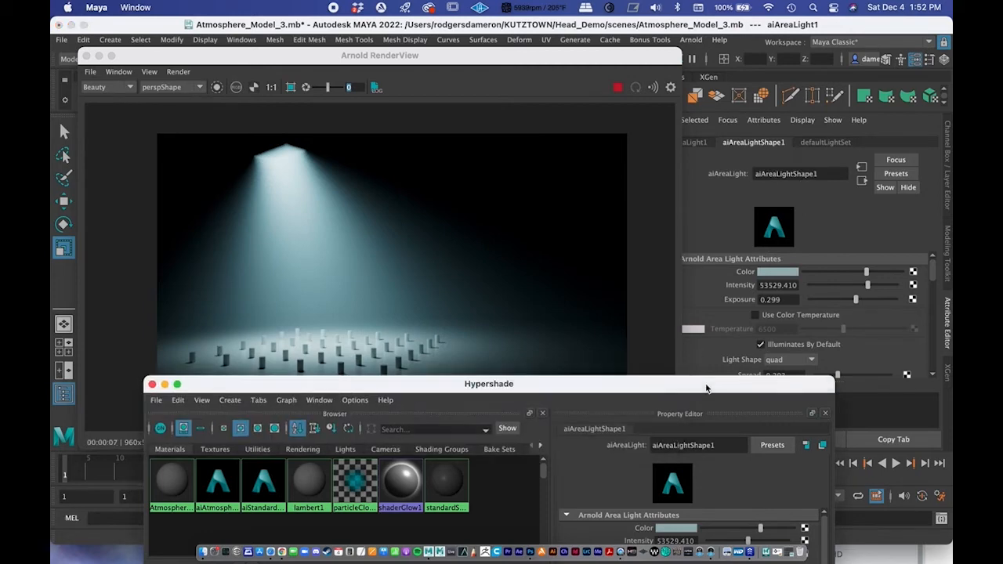
drag(706, 387, 703, 383)
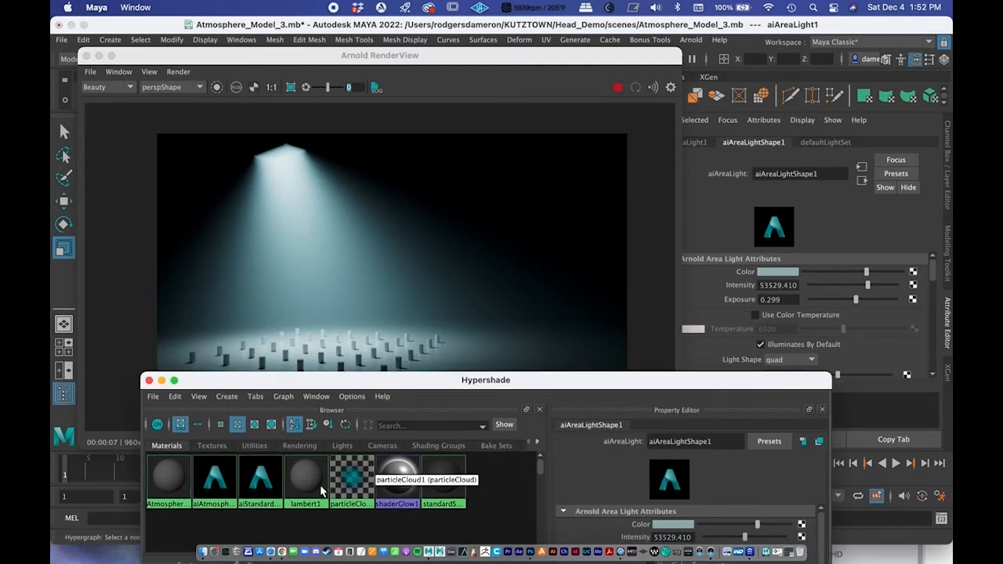
click(210, 485)
drag(315, 383, 311, 392)
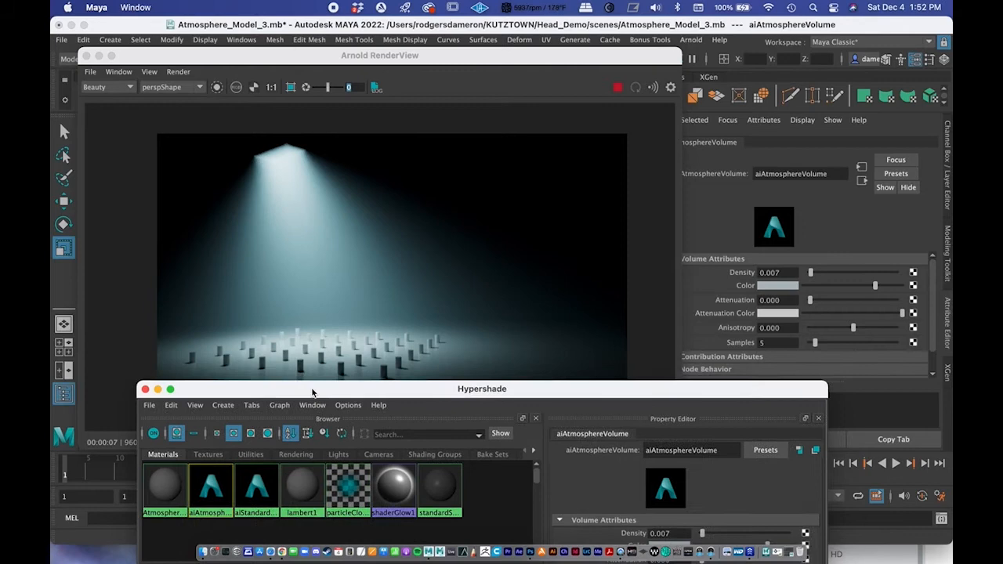
drag(247, 395, 228, 480)
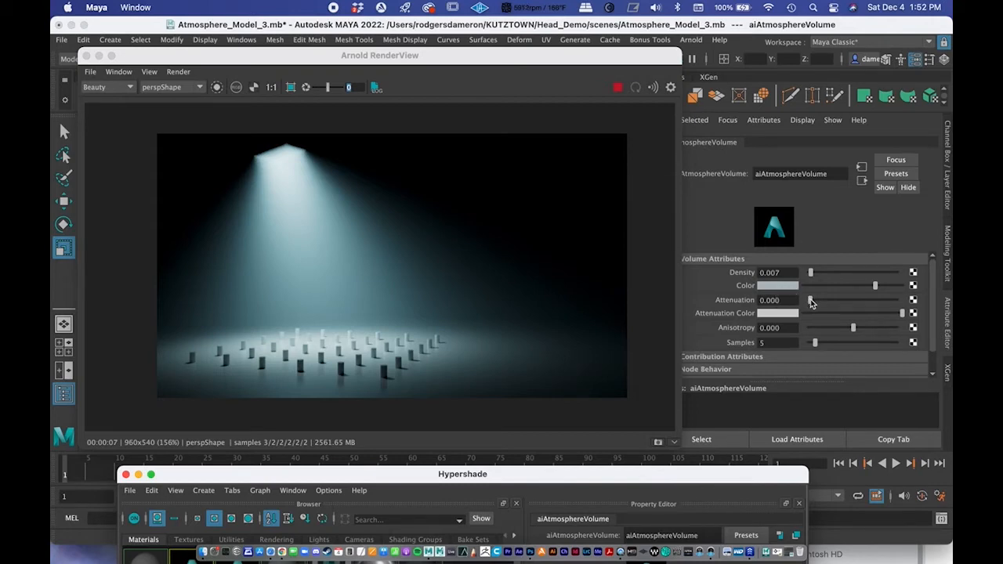
drag(818, 300, 837, 304)
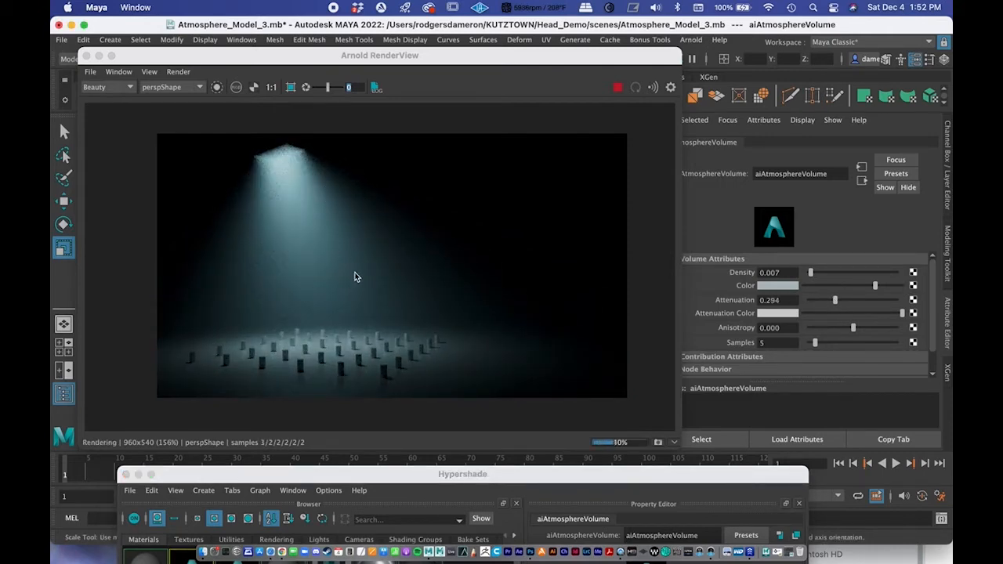
drag(834, 303, 832, 303)
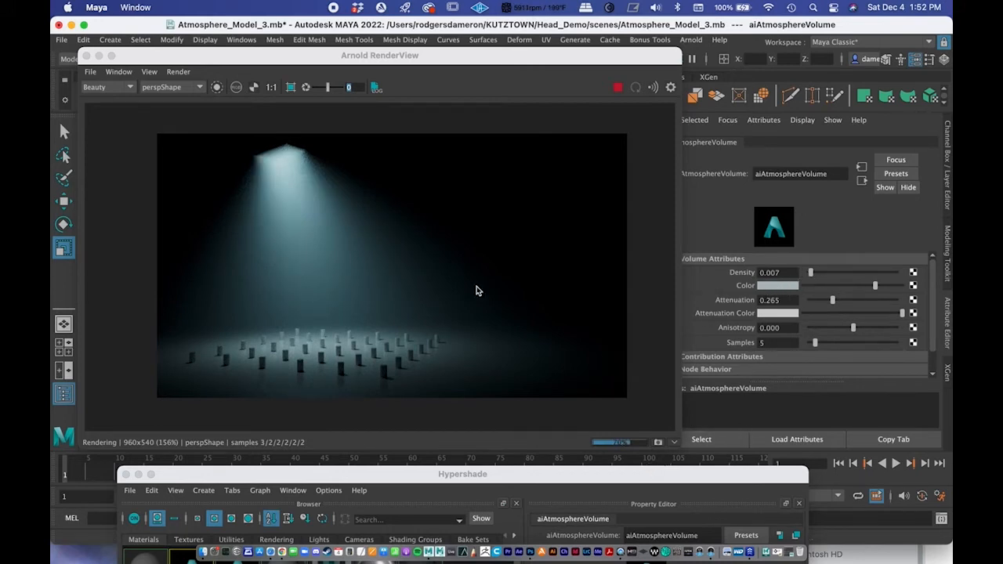
- Uncover the viewport, select the area light, and raise its intensity to 80000 with the live render back in view
drag(326, 57, 349, 262)
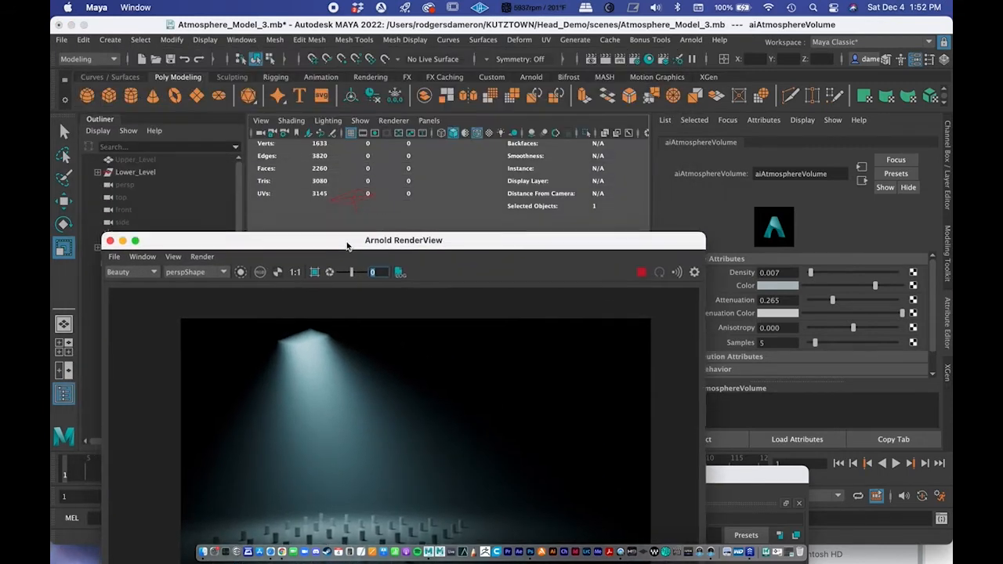
click(348, 198)
click(348, 198)
drag(323, 229, 312, 61)
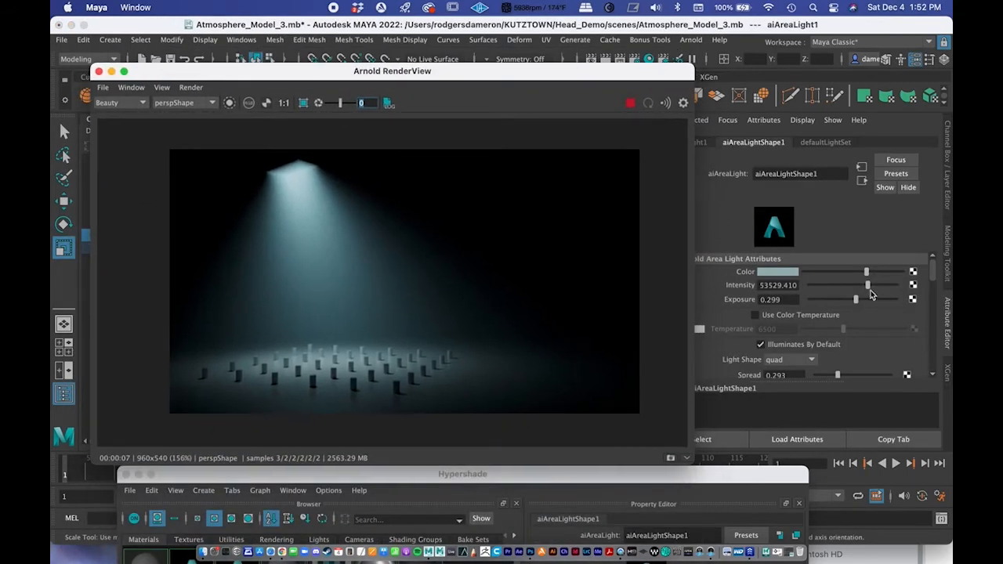
drag(867, 285, 897, 285)
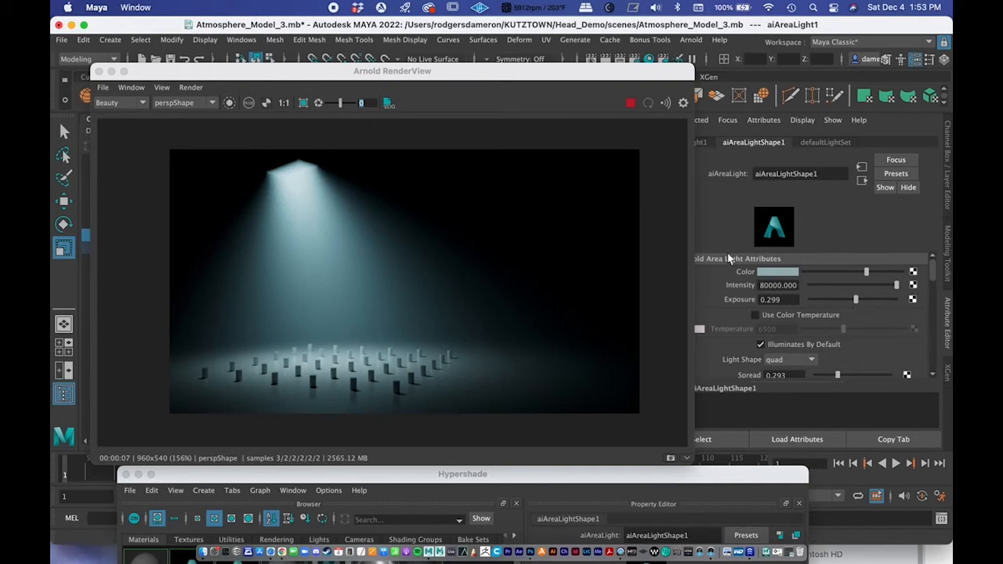
- Try 12 samples for the atmosphere volume, and set the samples back to 5
drag(472, 474, 472, 402)
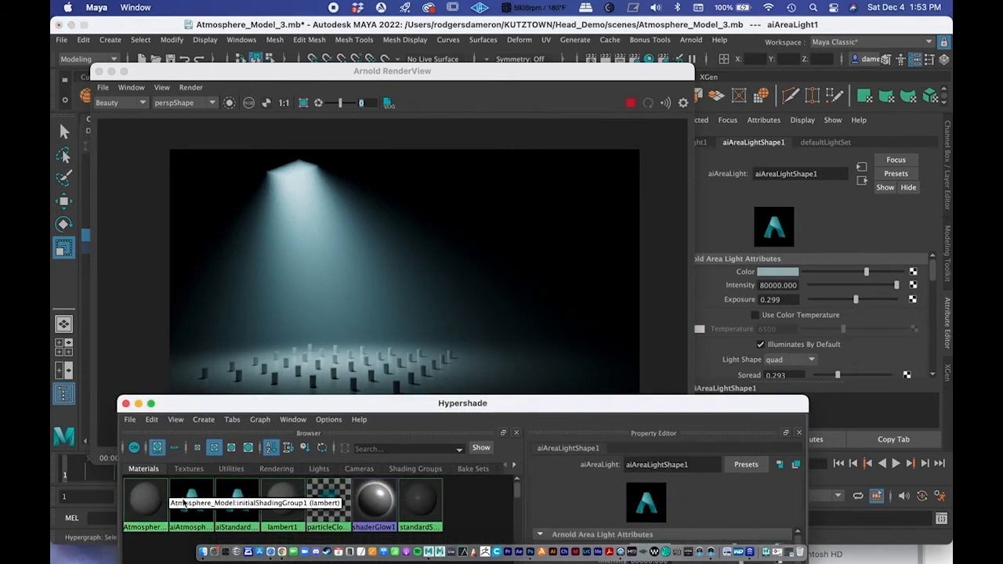
click(191, 501)
drag(276, 405, 257, 467)
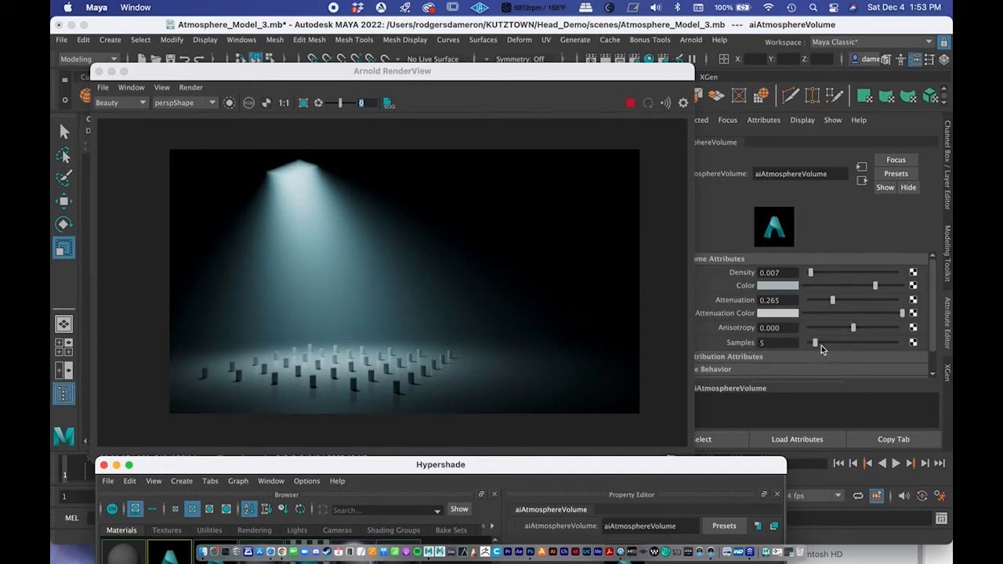
drag(816, 343, 824, 342)
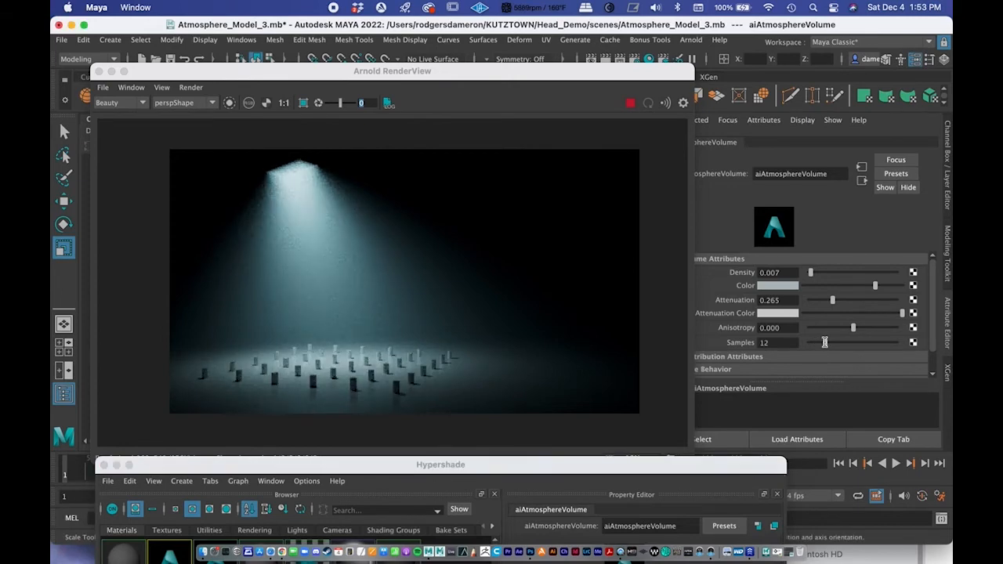
double_click(771, 342)
text(5)
key(Return)
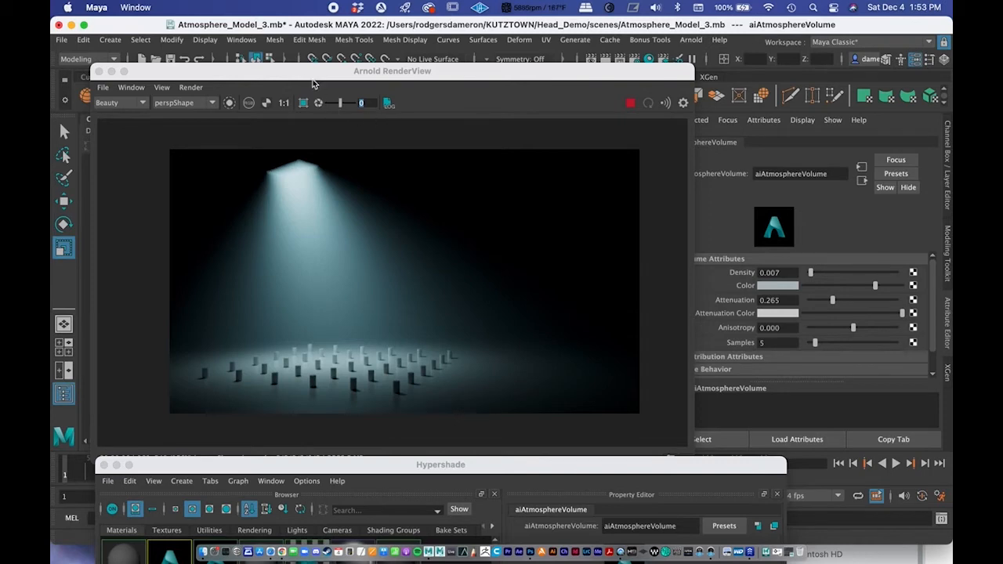
- Uncover the Outliner and unhide the Upper_Level mesh in the scene
drag(302, 78, 392, 74)
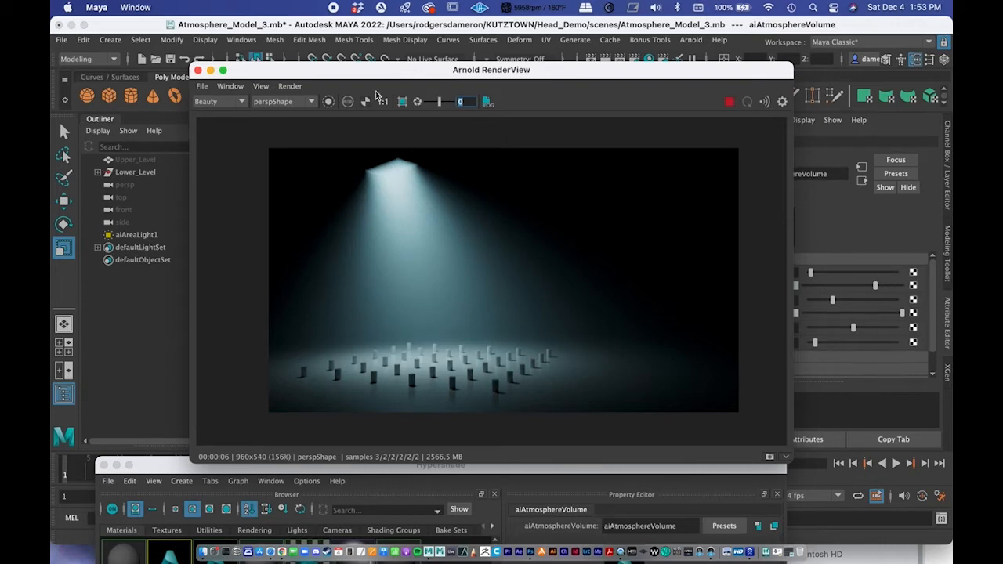
drag(261, 75, 349, 80)
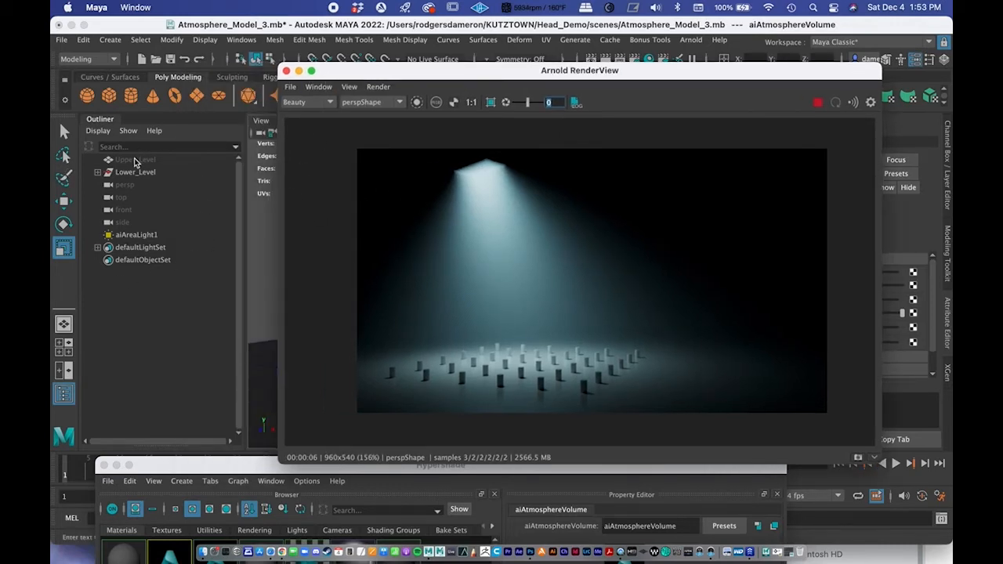
click(241, 39)
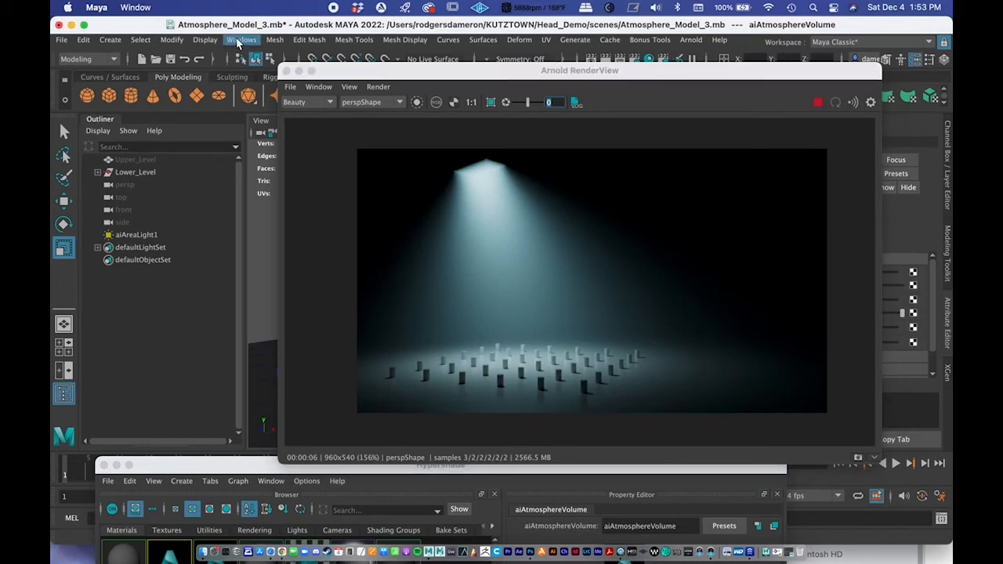
click(257, 191)
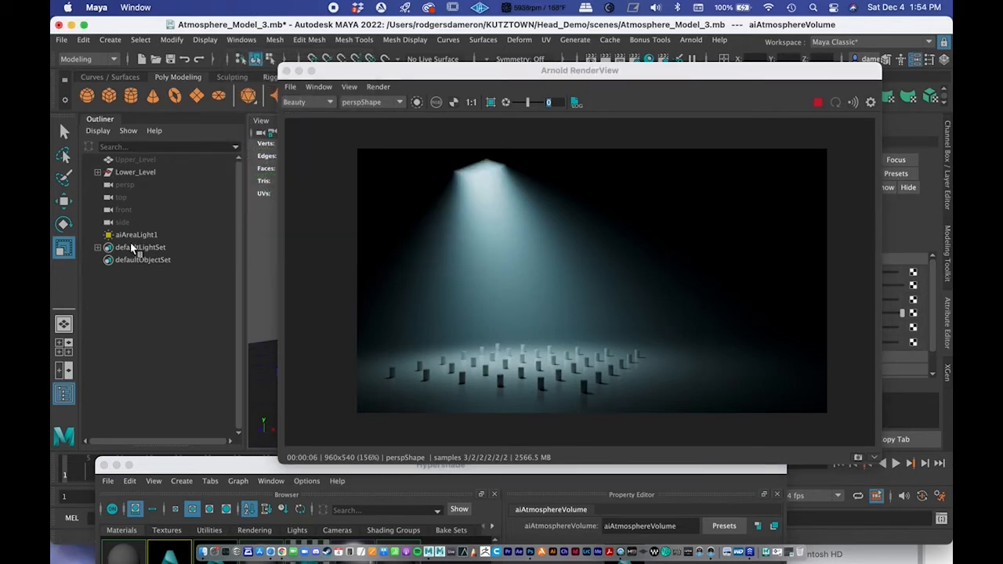
click(134, 160)
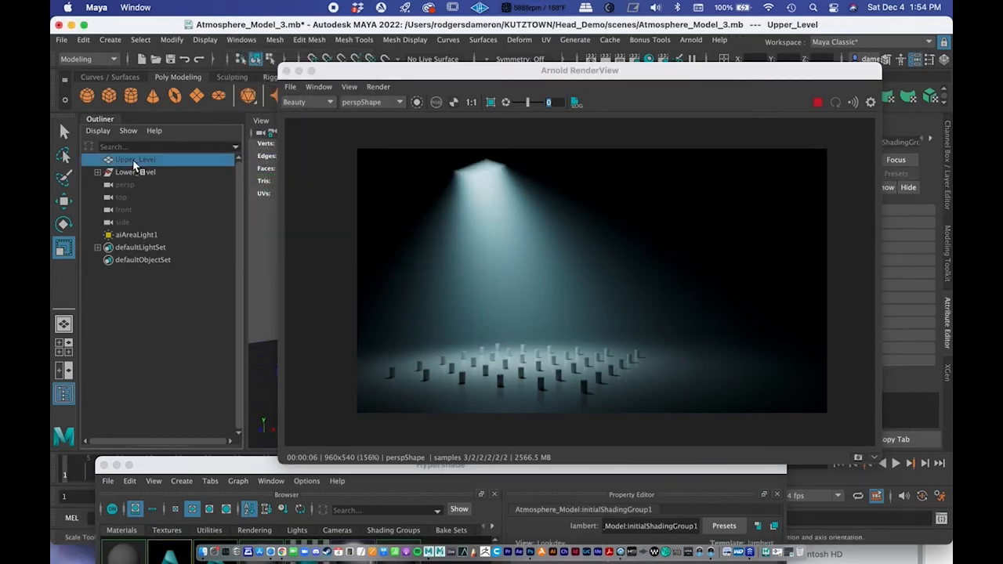
key(shift+h)
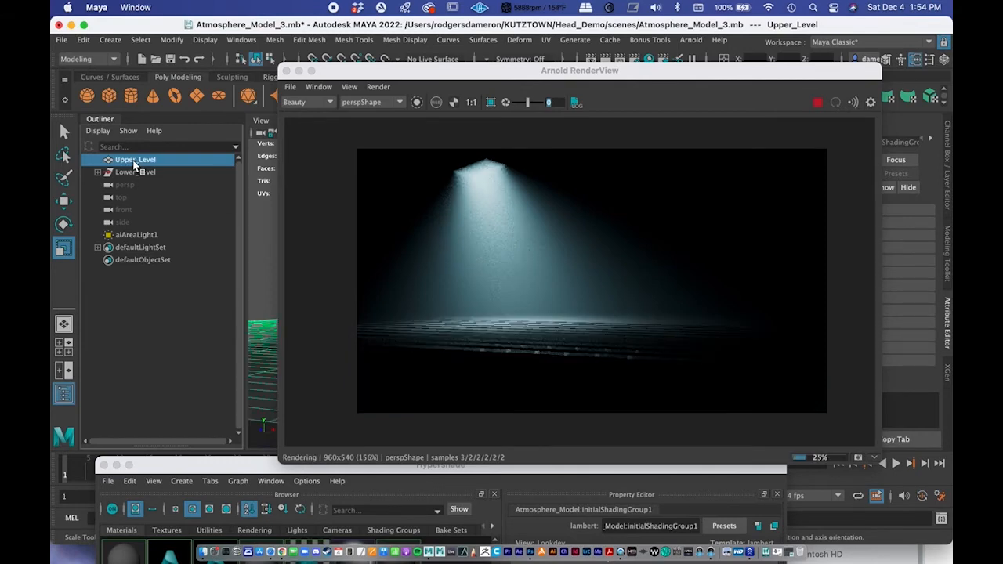
- Shrink the render window to expose the viewport, and reframe the perspective camera below the slatted Upper_Level, looking across the cylinders
drag(356, 70, 91, 44)
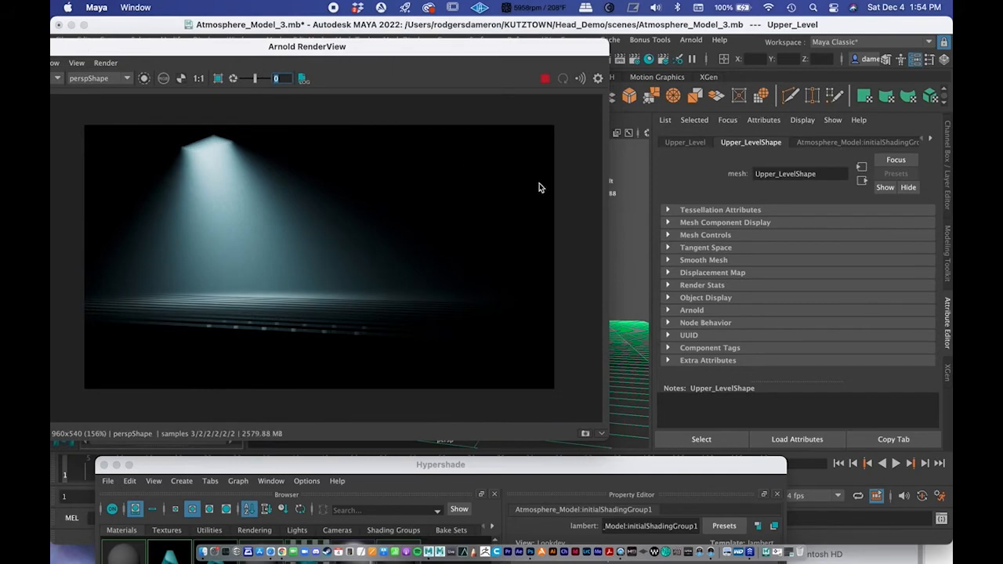
drag(608, 440, 435, 318)
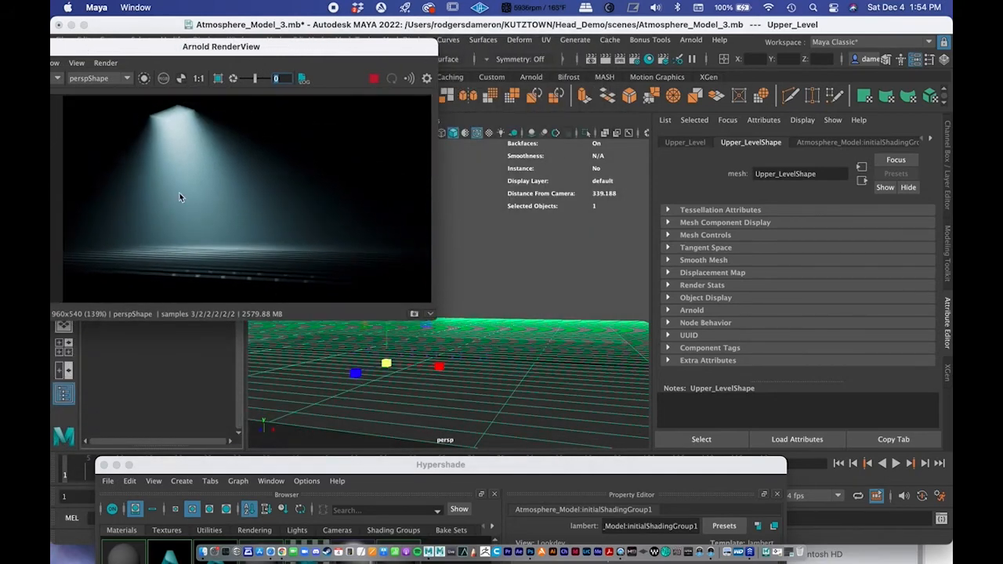
scroll(156, 212, down, 2)
alt+drag(571, 368, 511, 304)
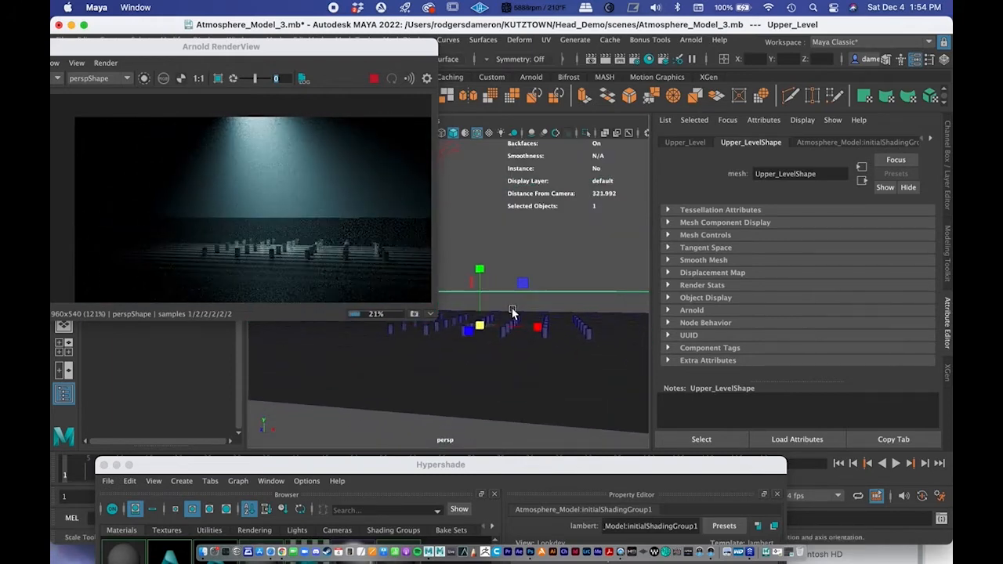
alt+drag(531, 315, 480, 321)
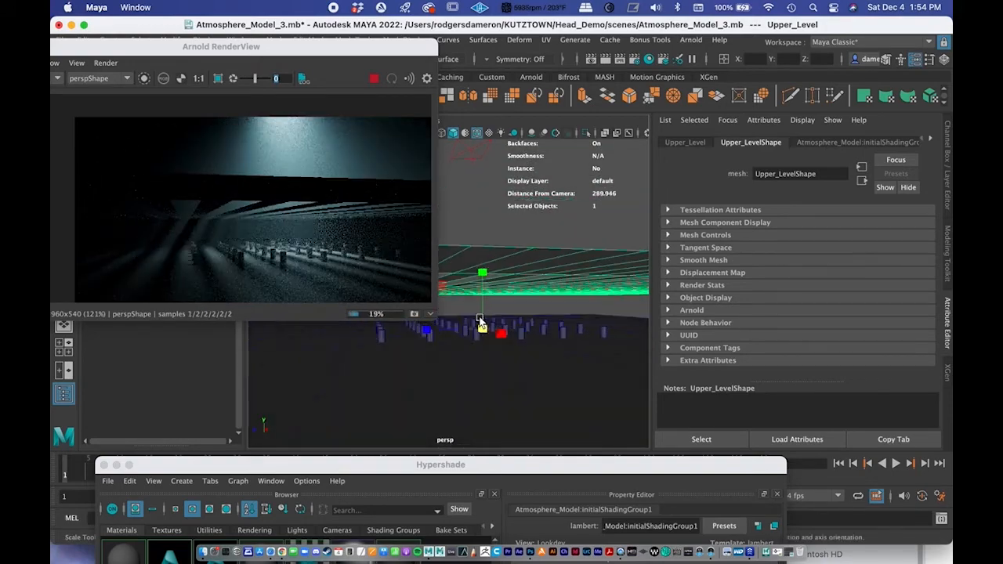
alt+drag(480, 322, 510, 329)
alt+right_drag(510, 329, 531, 331)
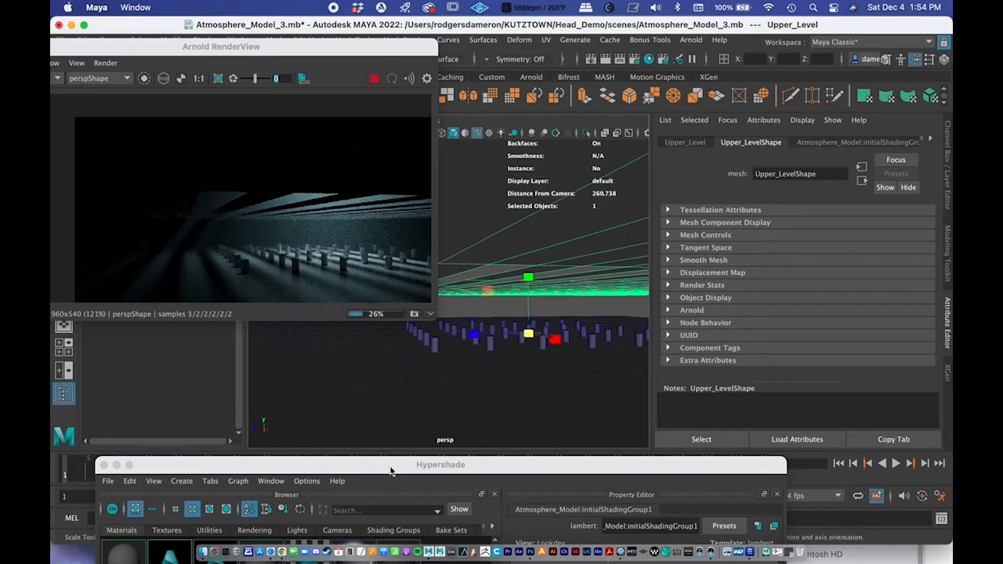
- Select aiAreaLight1 in the Outliner, set its intensity to 120000, and enlarge the render window beside its attributes
drag(149, 47, 368, 176)
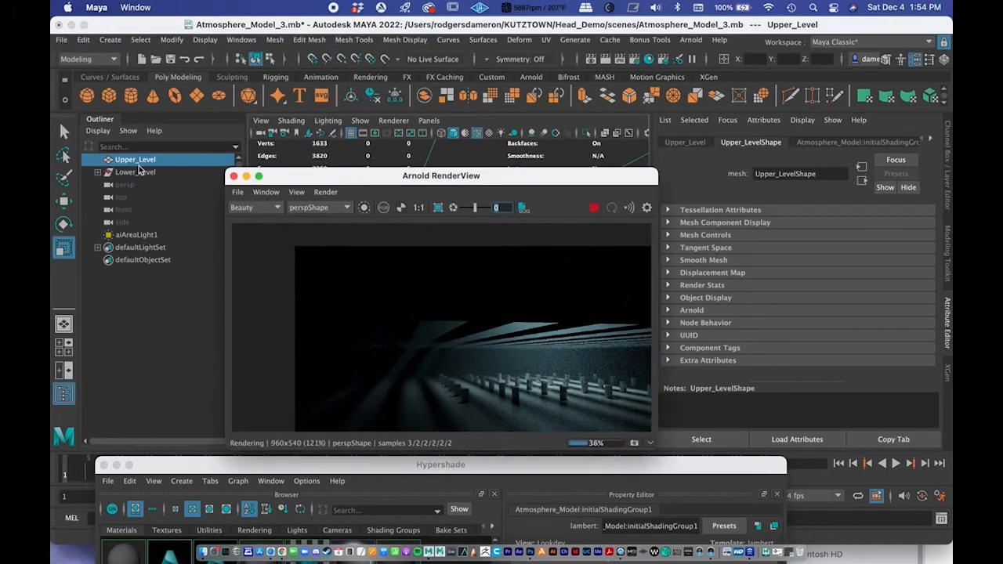
click(124, 236)
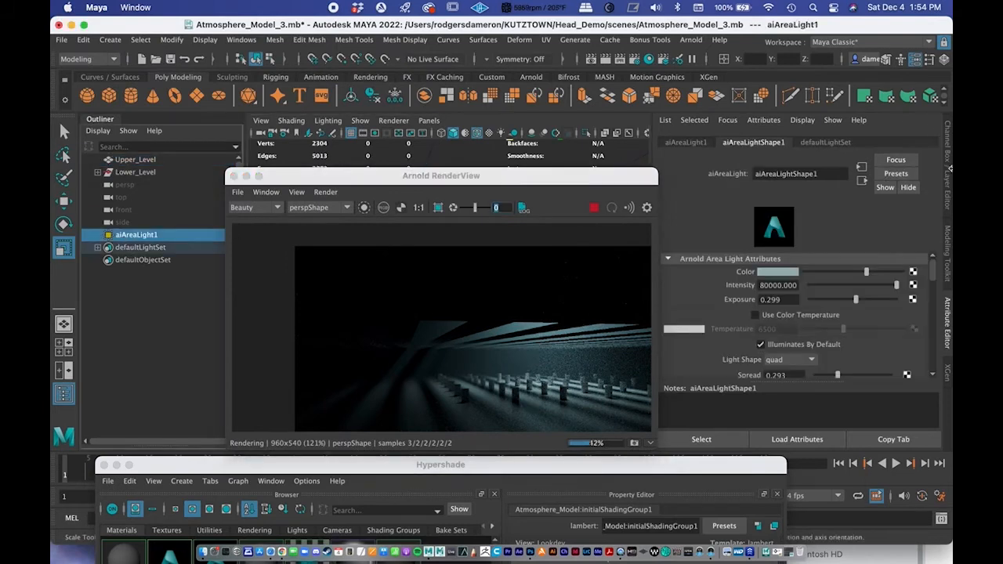
click(759, 285)
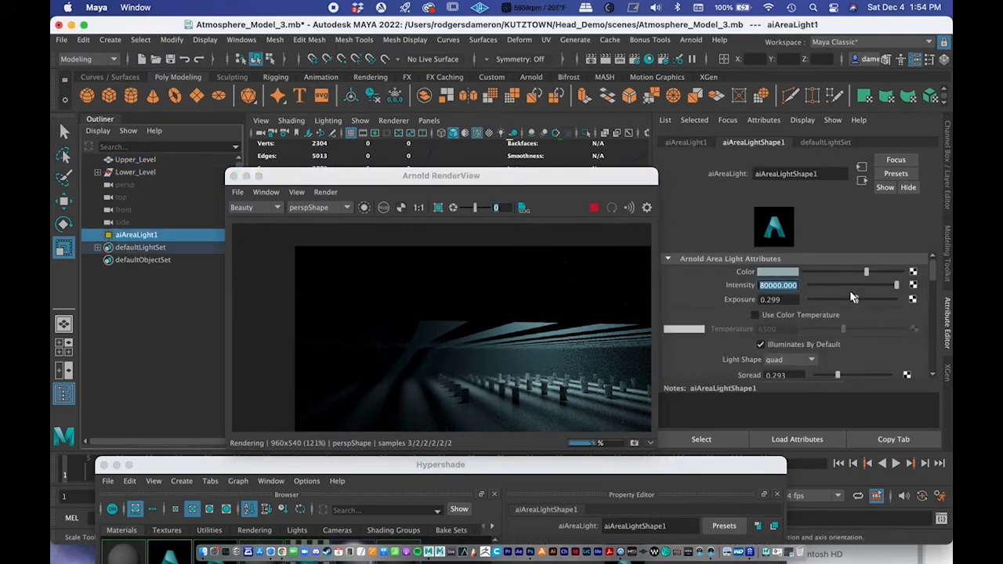
text(120000)
key(Return)
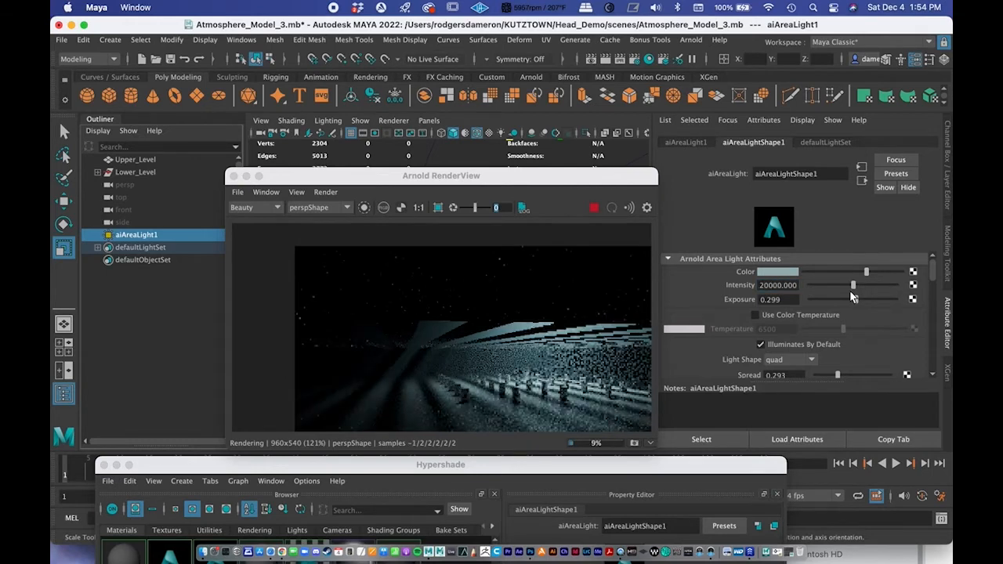
drag(333, 177, 254, 79)
drag(574, 342, 676, 409)
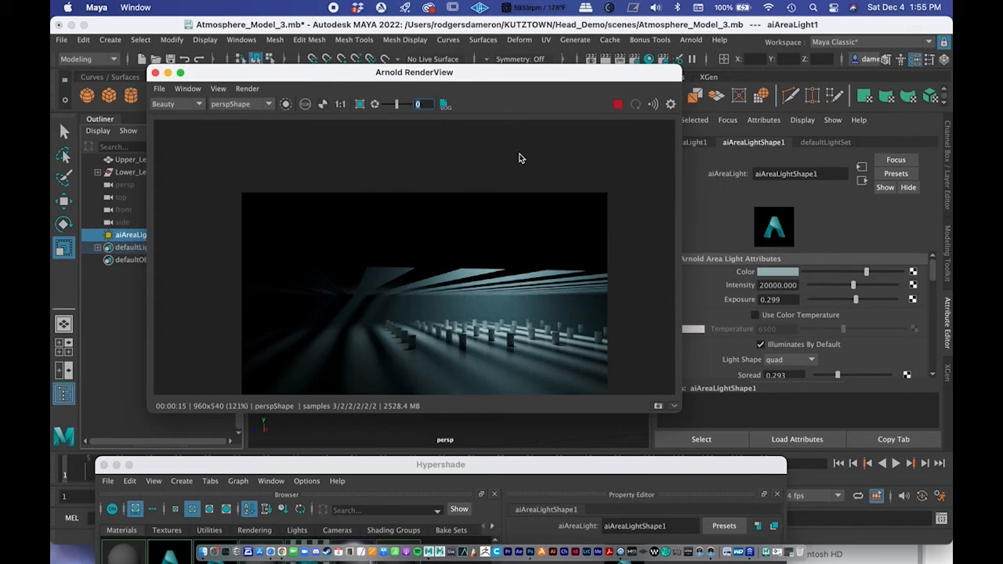
drag(374, 79, 317, 69)
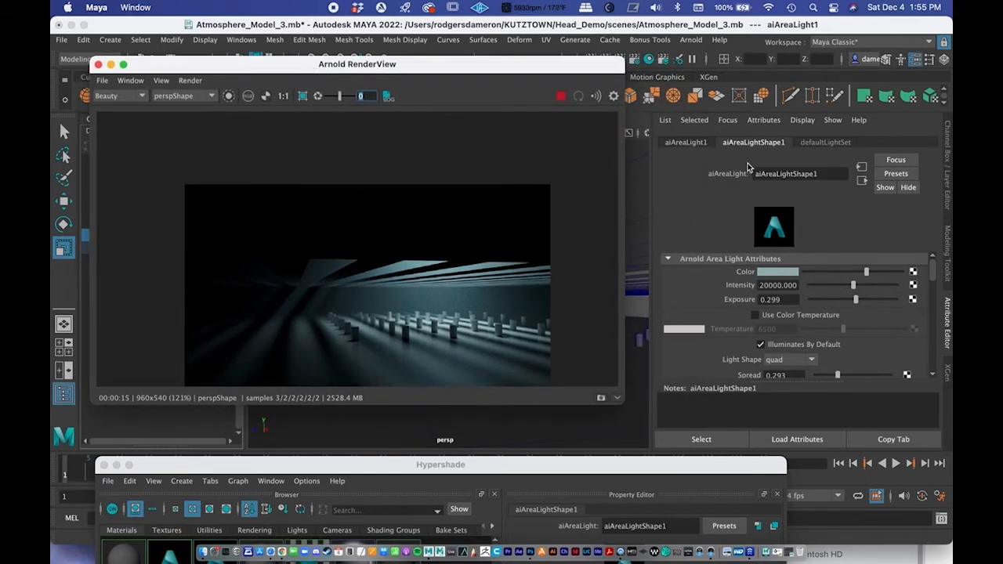
- Select the atmosphere volume, try anisotropy values of 0.622 and 0.900 in the live render, and set anisotropy to -0.093
drag(398, 470, 396, 380)
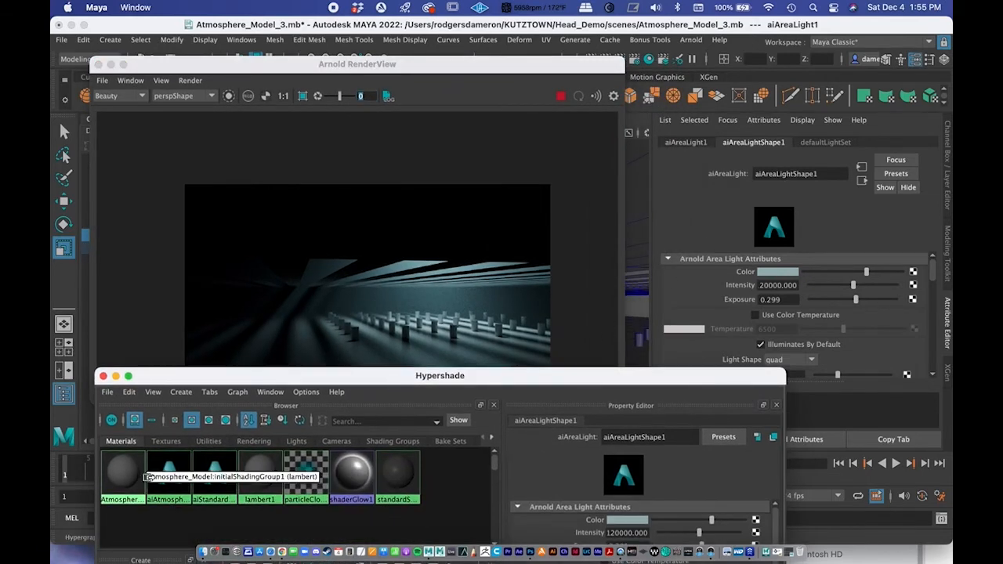
drag(240, 378, 276, 430)
click(202, 445)
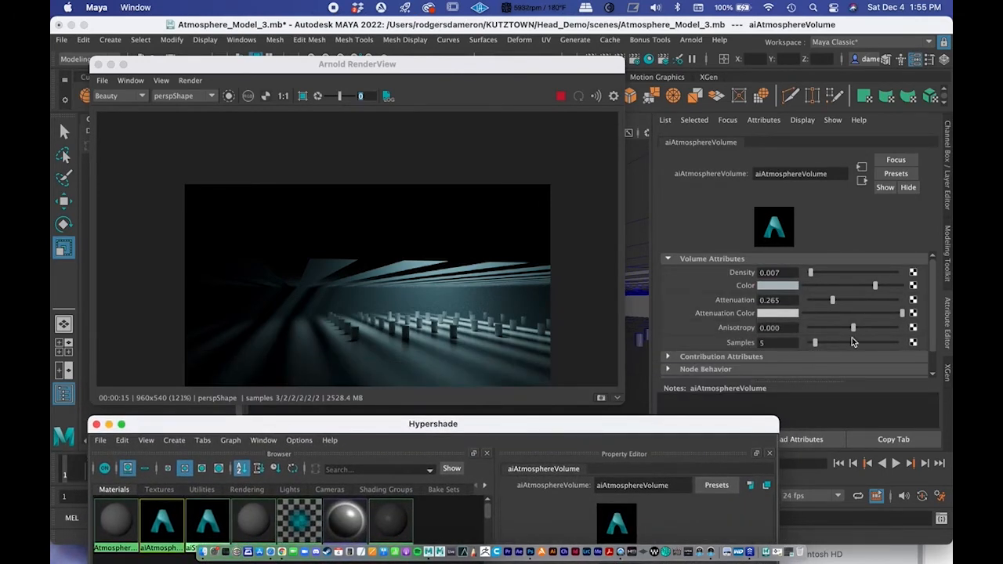
drag(854, 330, 881, 325)
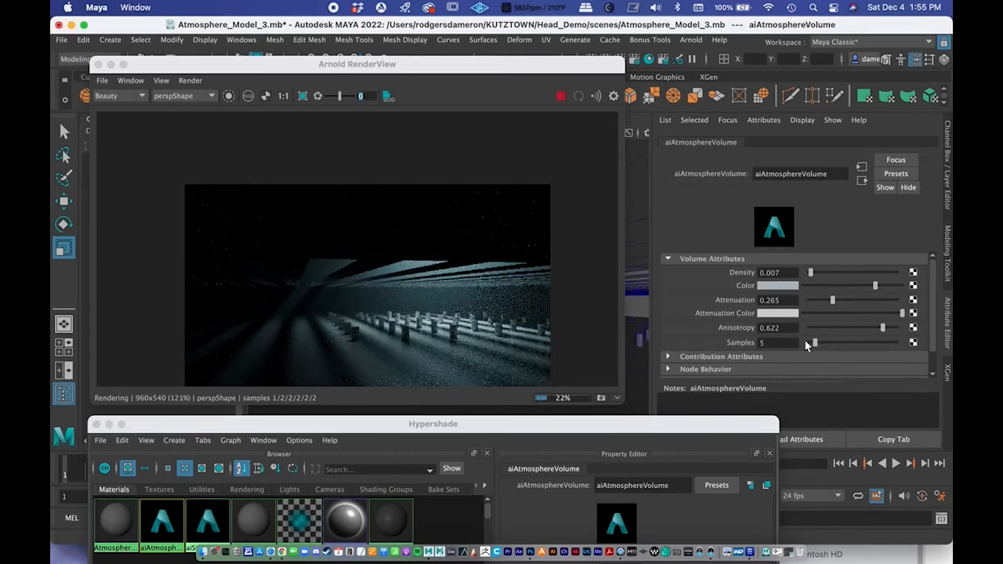
drag(884, 333, 896, 328)
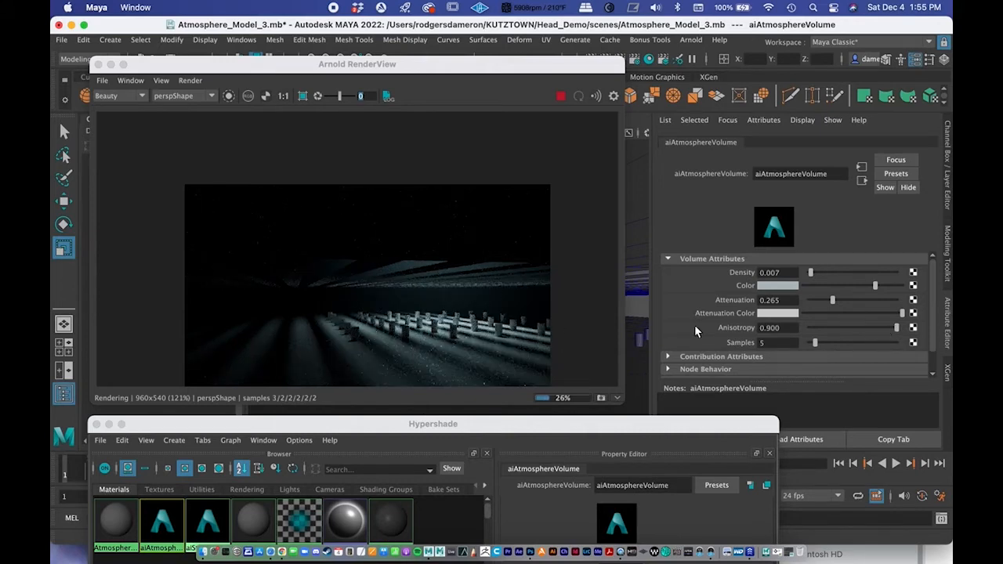
drag(889, 328, 848, 329)
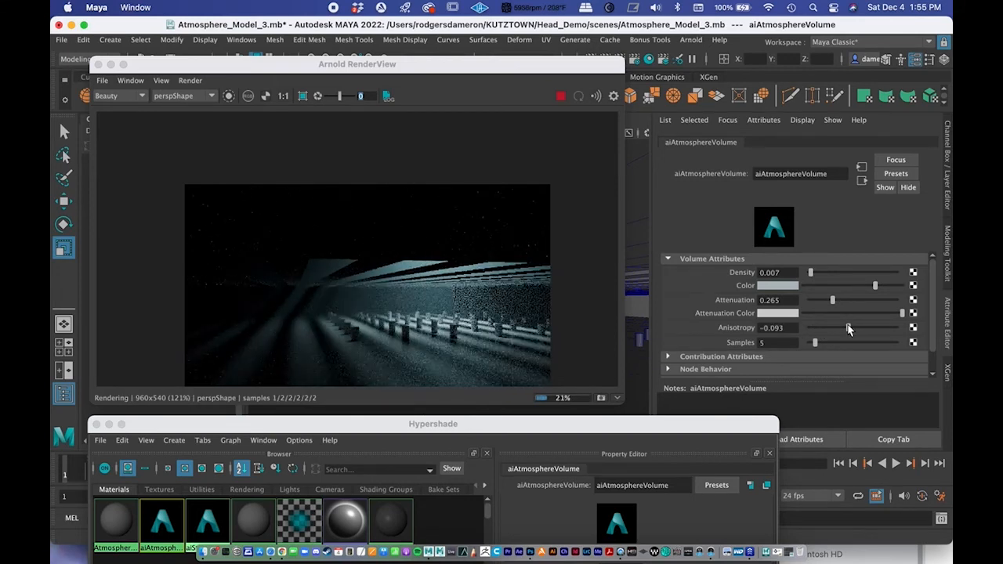
- Try an anisotropy of 0.040 on the atmosphere volume, and undo the recent anisotropy changes to restore 0.000
drag(846, 329, 855, 329)
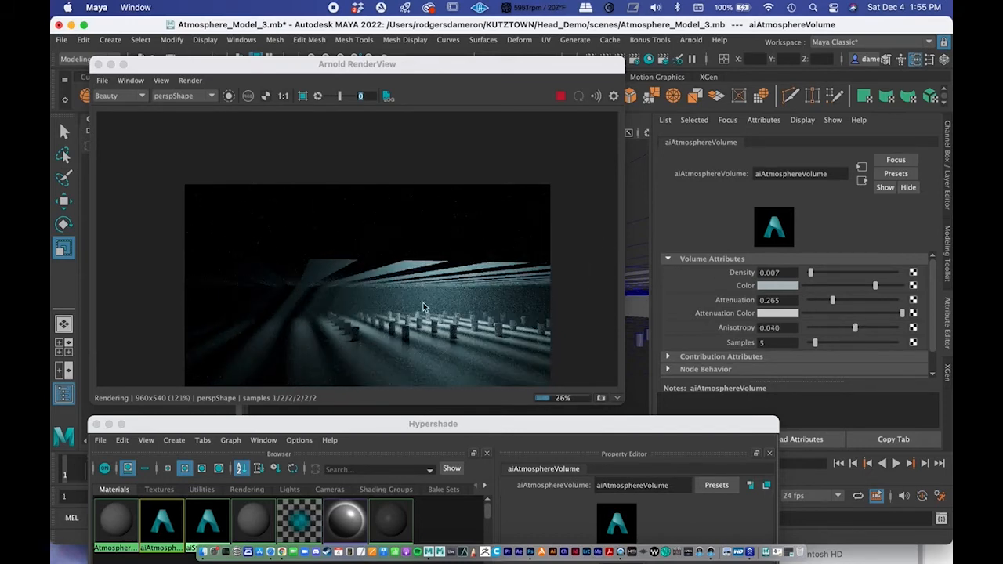
click(814, 329)
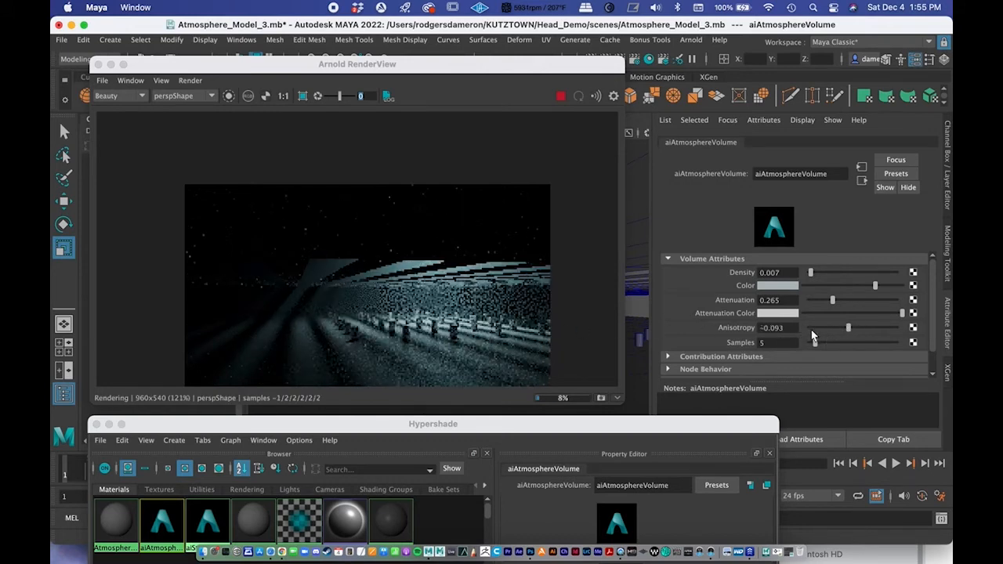
key(ctrl+z)
key(ctrl+z)
key(ctrl+z)
key(ctrl+z)
key(ctrl+z)
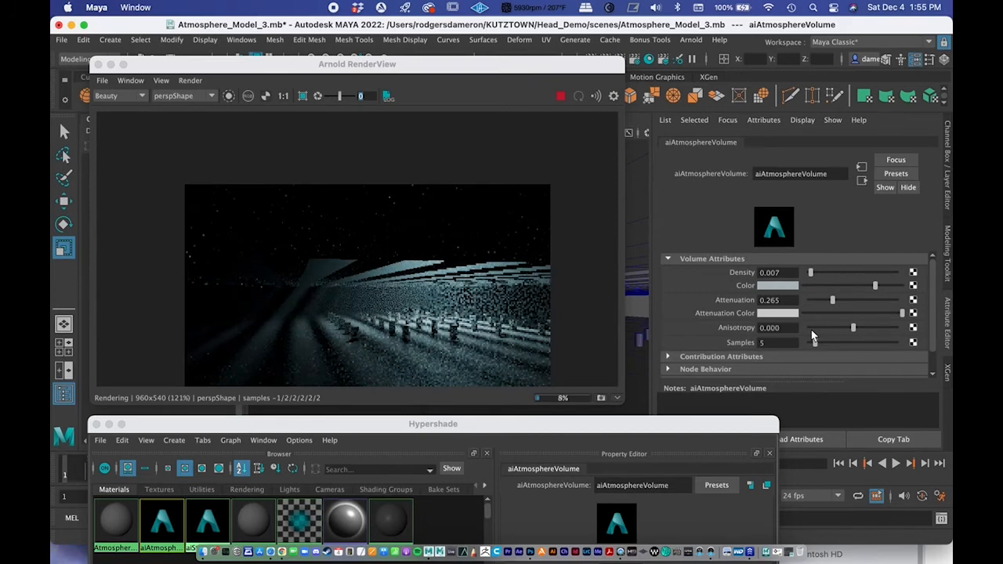
- Reframe the perspective camera beneath the slatted Upper_Level from several angles to examine the light shafts in the live render
drag(304, 64, 709, 93)
alt+drag(460, 268, 490, 272)
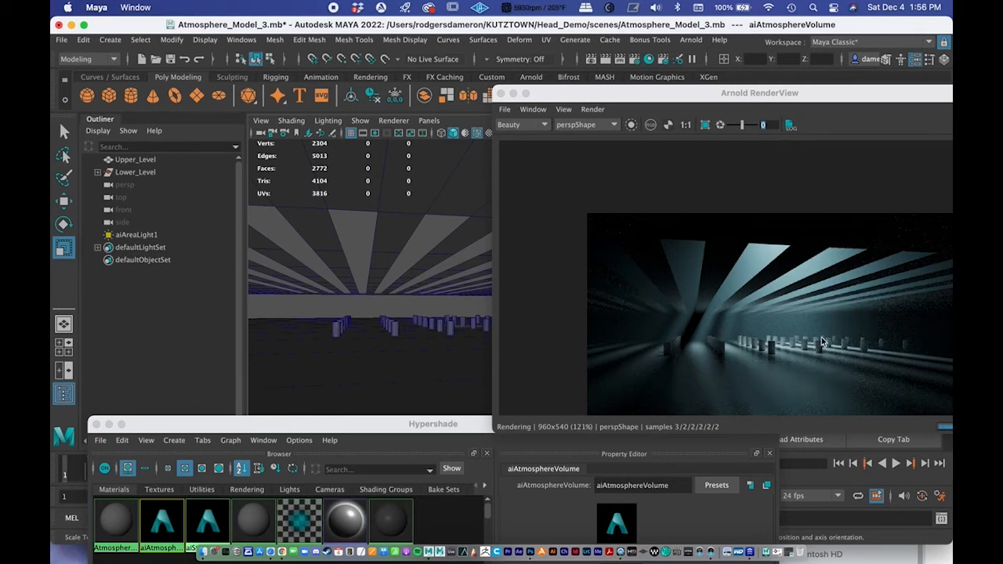
mouse_move(416, 331)
alt+mouse_down()
mouse_move(369, 324)
mouse_move(430, 329)
mouse_move(387, 320)
mouse_move(405, 318)
alt+mouse_up()
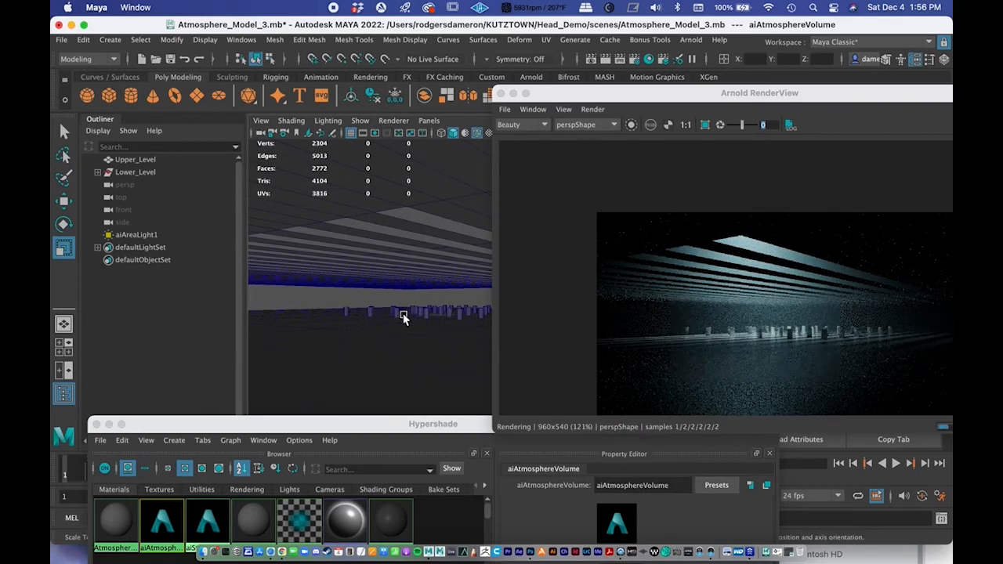
alt+right_drag(372, 303, 394, 303)
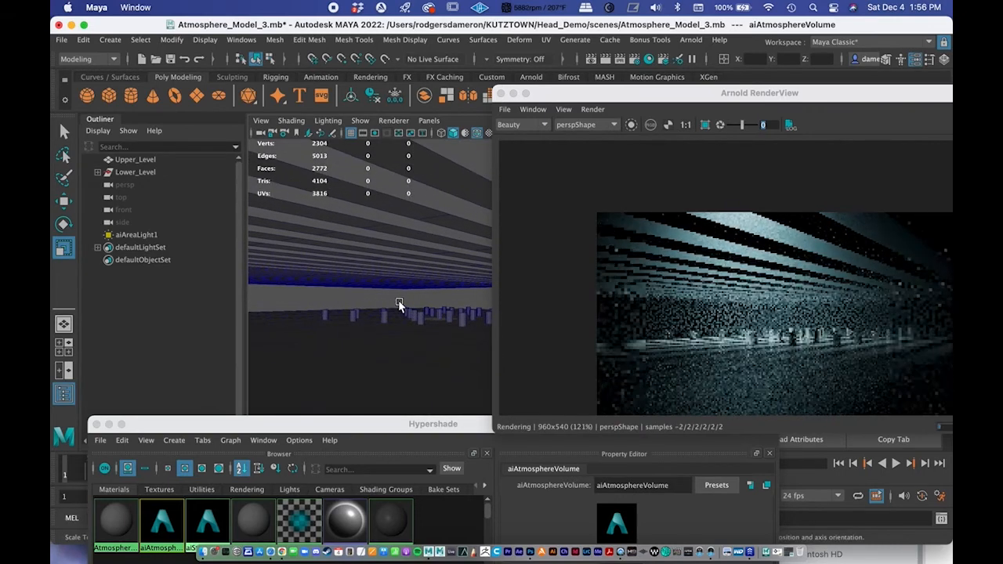
drag(608, 86, 494, 38)
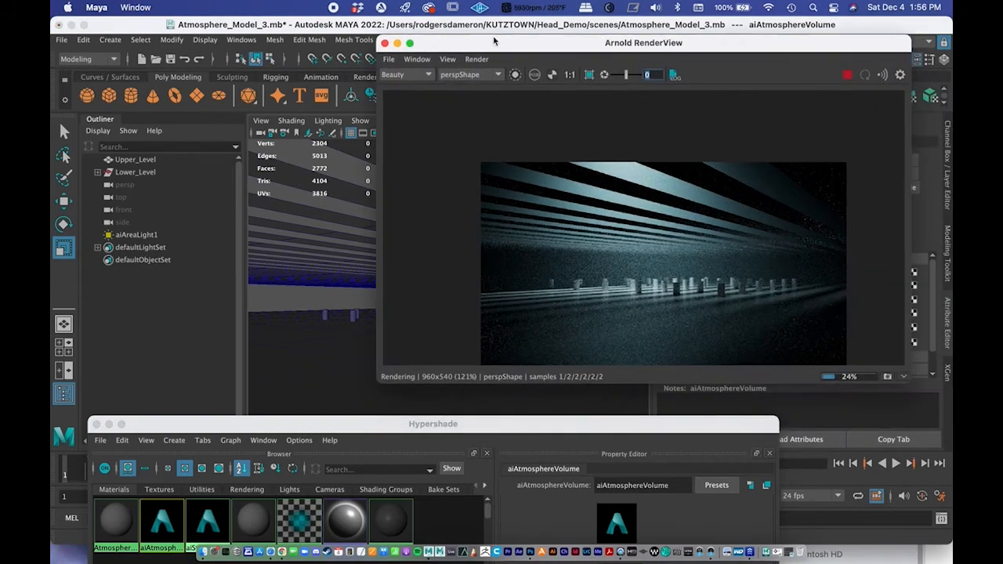
mouse_move(361, 268)
alt+mouse_down()
mouse_move(342, 274)
mouse_move(361, 272)
alt+mouse_up()
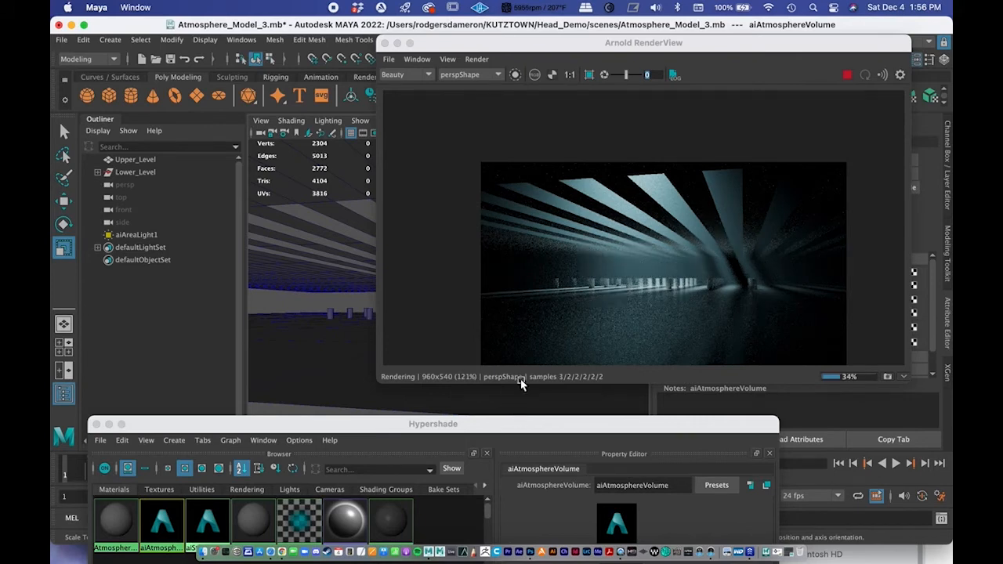
scroll(708, 315, up, 3)
click(770, 293)
alt+drag(363, 324, 365, 299)
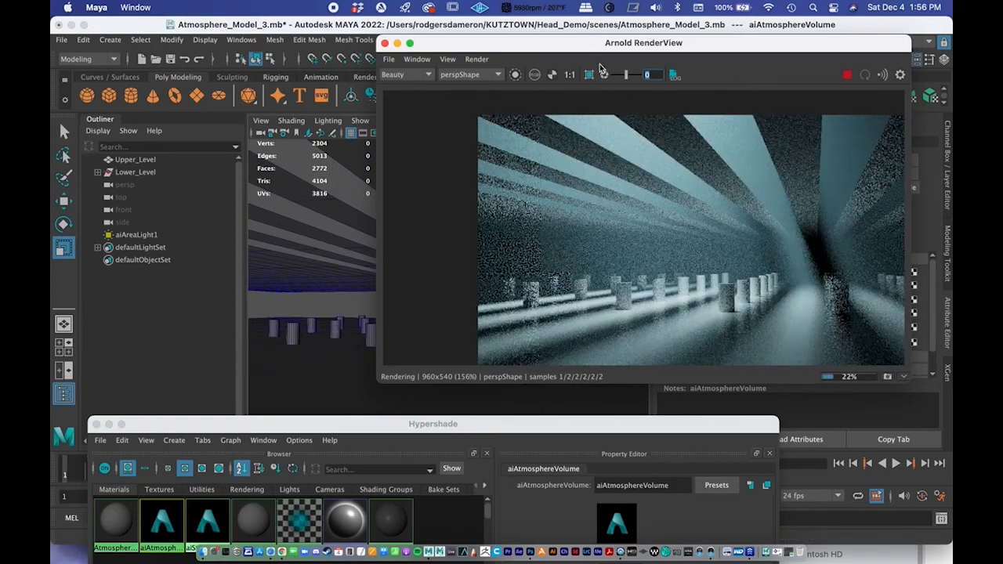
alt+drag(324, 264, 311, 264)
drag(557, 37, 357, 43)
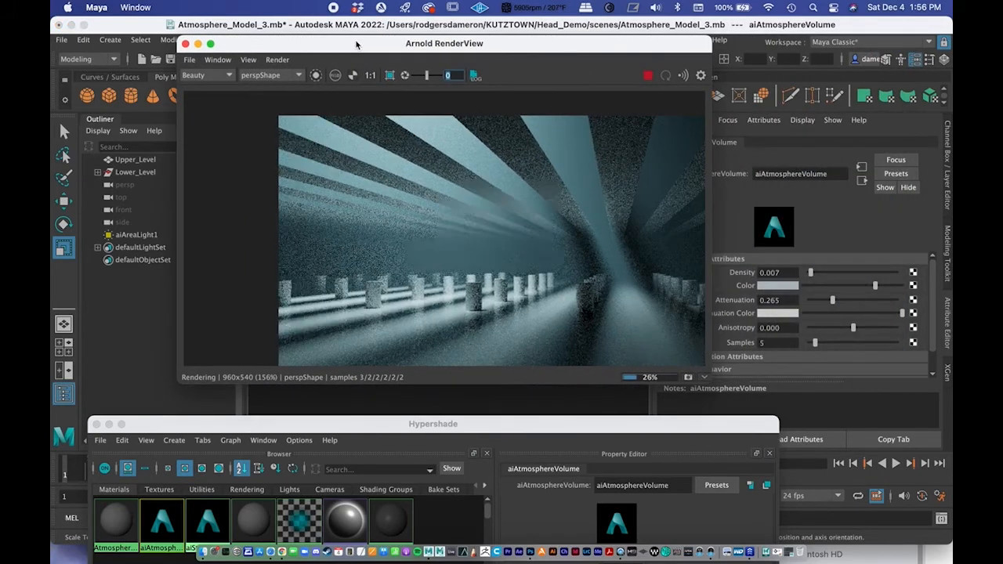
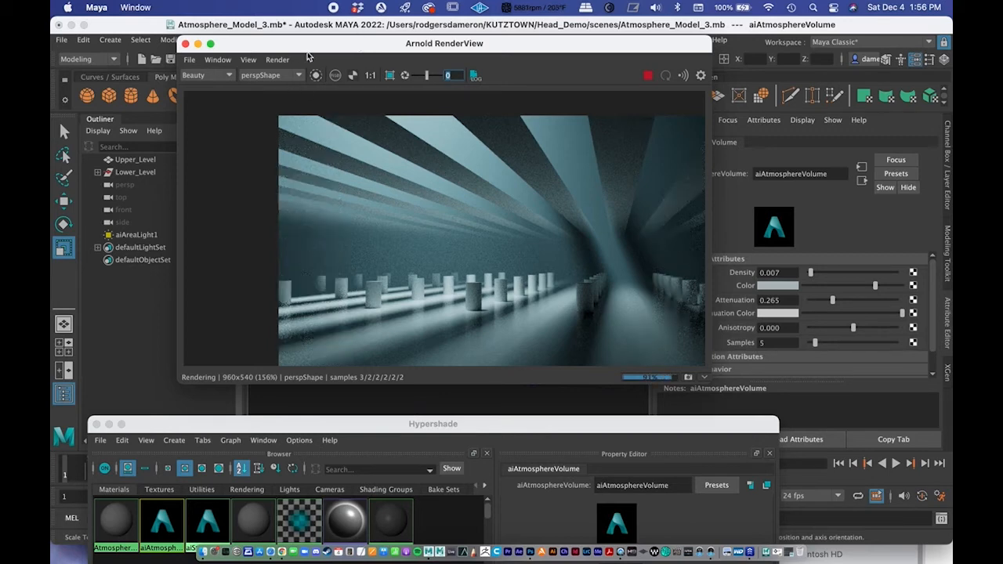
- Hide the Upper_Level mesh and reframe the perspective camera low and close to the cylinders, with the render window repositioned for viewing
drag(308, 45, 382, 112)
click(135, 160)
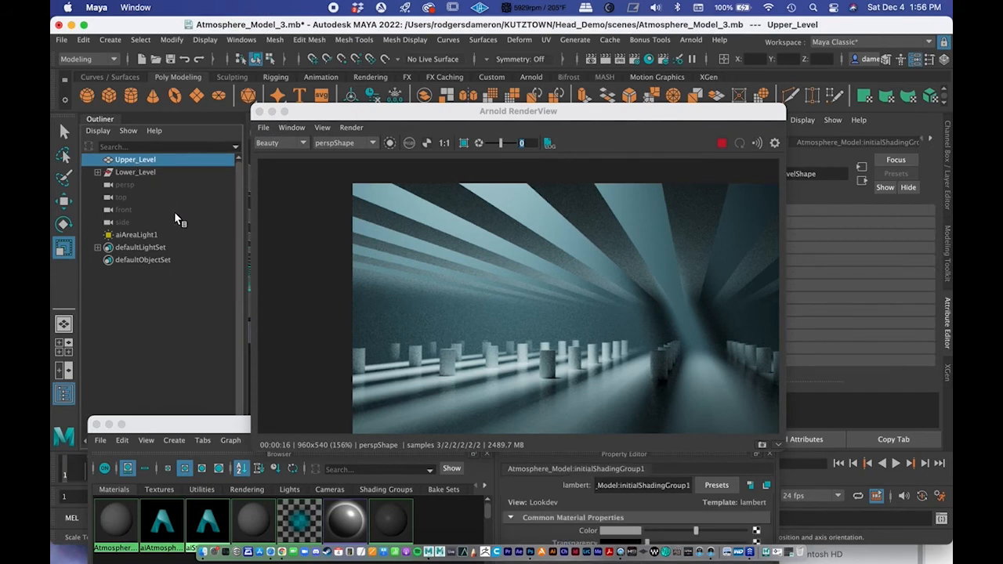
key(ctrl+h)
drag(462, 120, 658, 94)
alt+drag(393, 311, 389, 314)
alt+right_drag(389, 313, 425, 322)
alt+drag(426, 322, 396, 299)
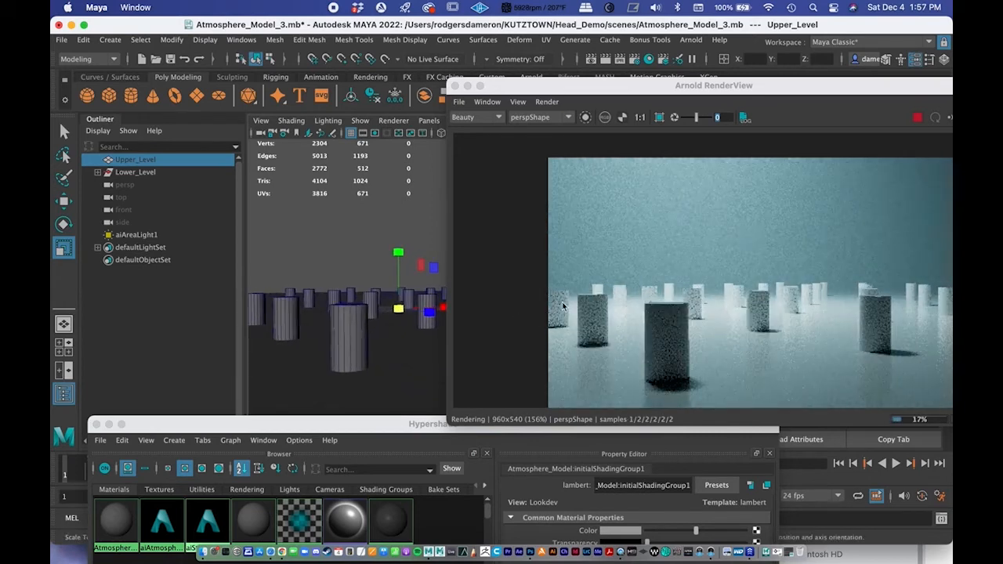
drag(647, 89, 523, 48)
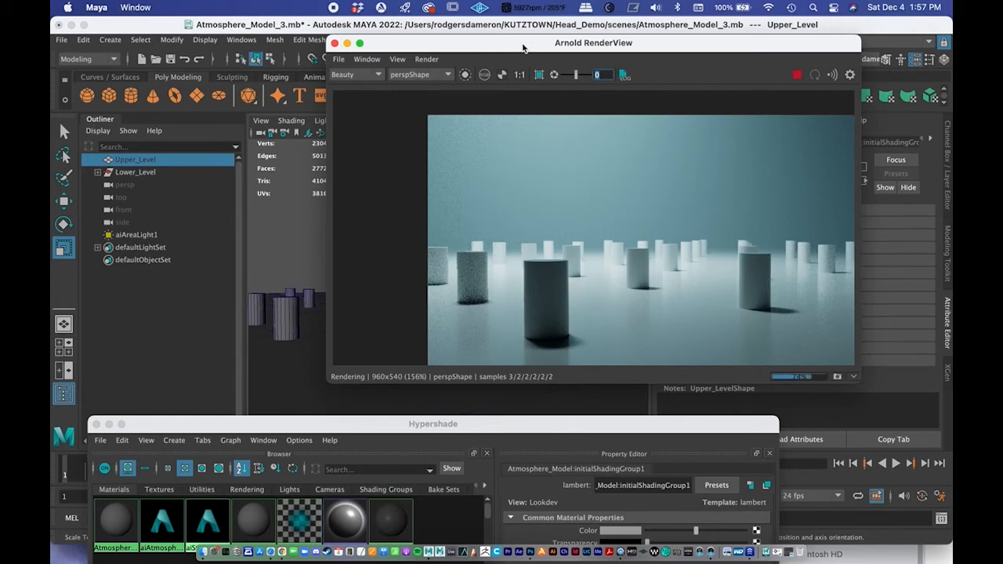
drag(461, 51, 387, 57)
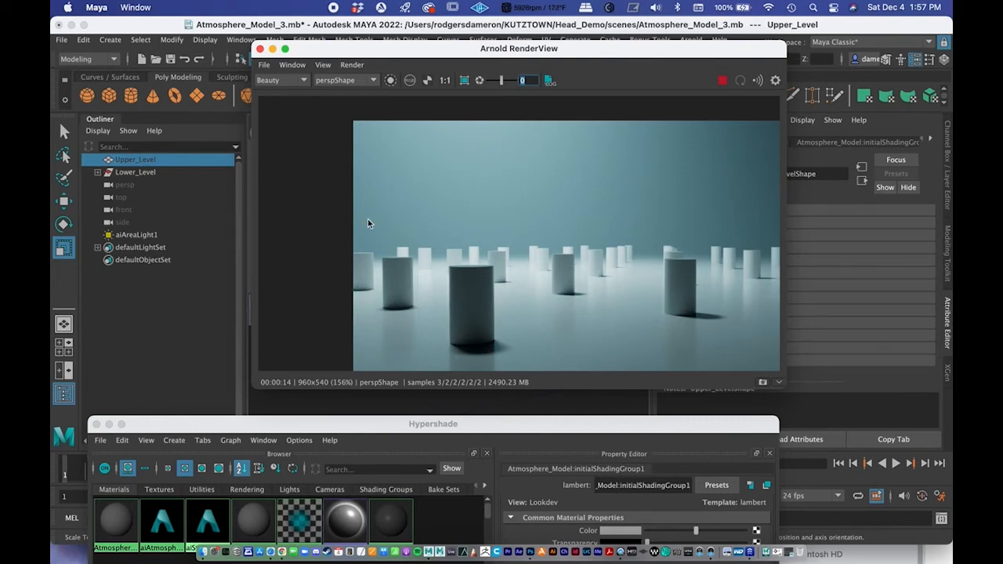
- Minimize the Arnold RenderView and Hypershade windows, and open the Arnold render settings with the Environment section in view
click(272, 50)
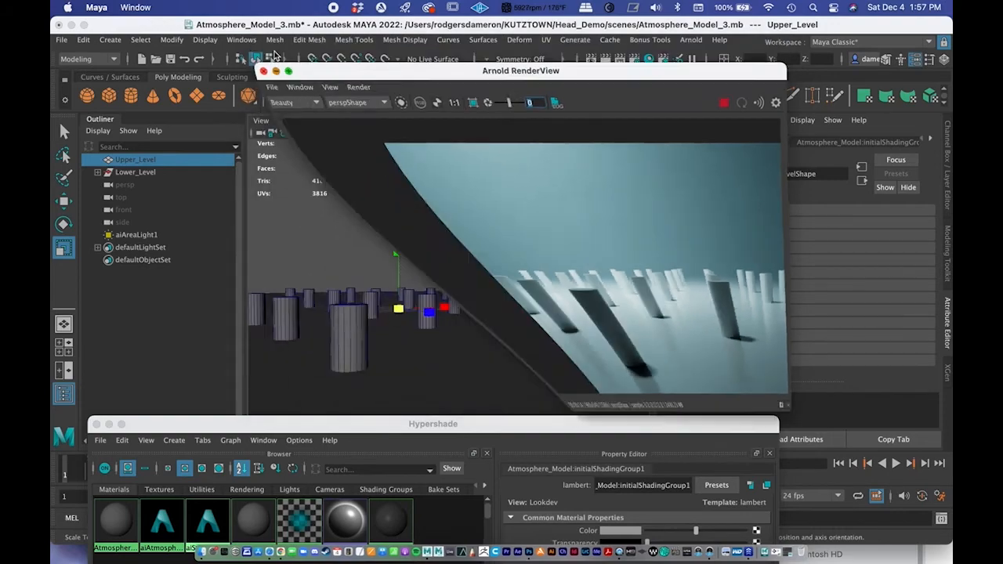
drag(351, 430, 390, 195)
click(146, 189)
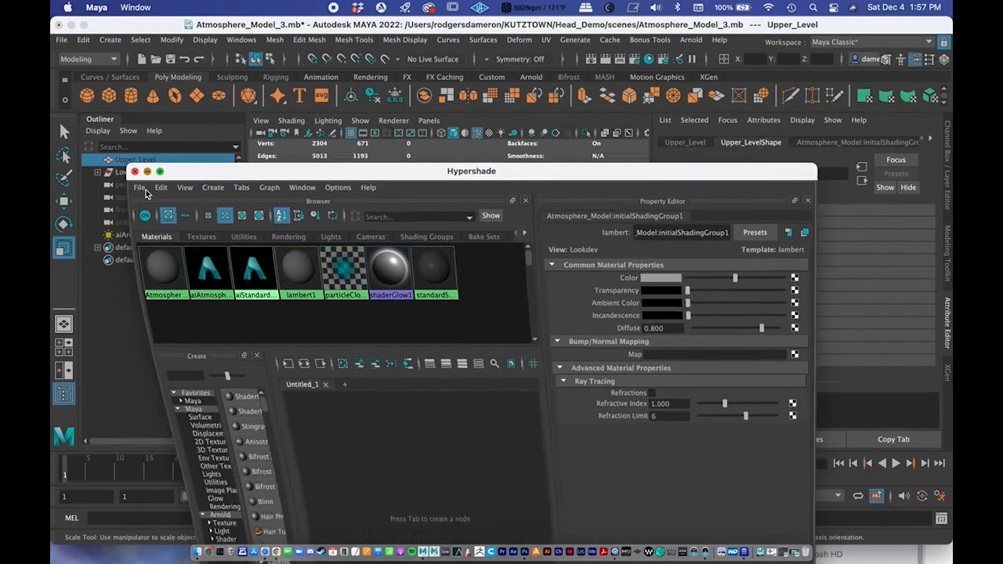
click(636, 60)
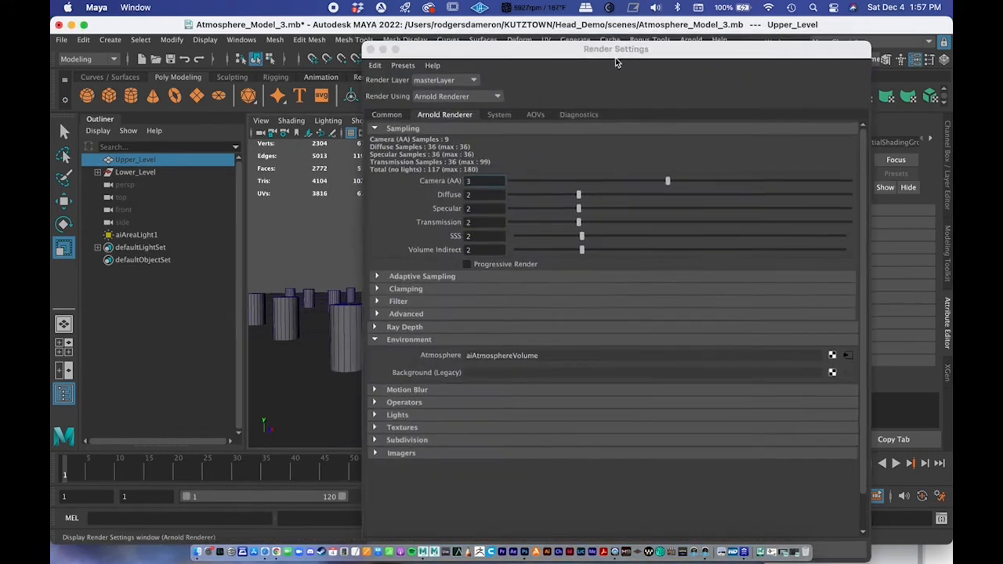
drag(509, 51, 308, 39)
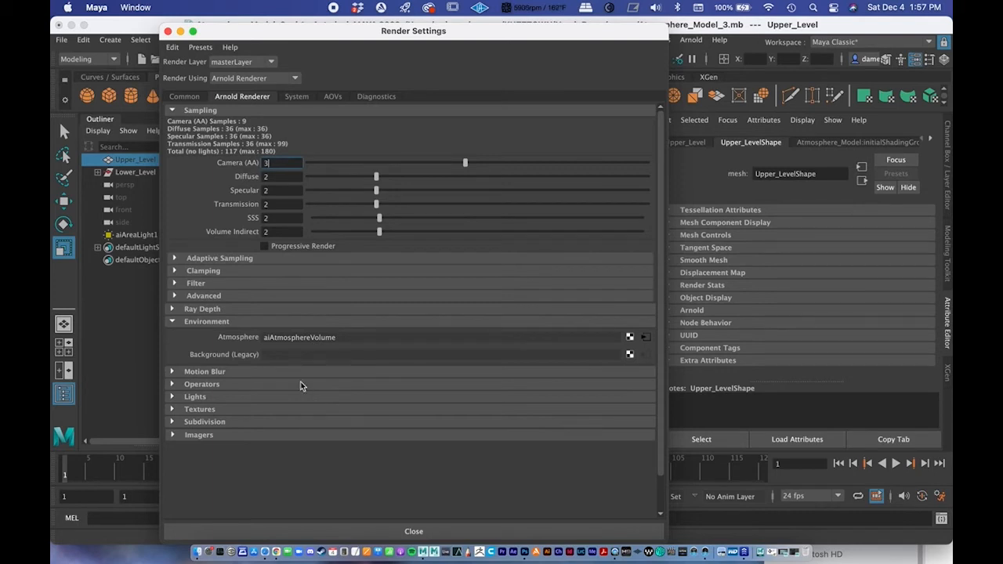
drag(296, 35, 300, 28)
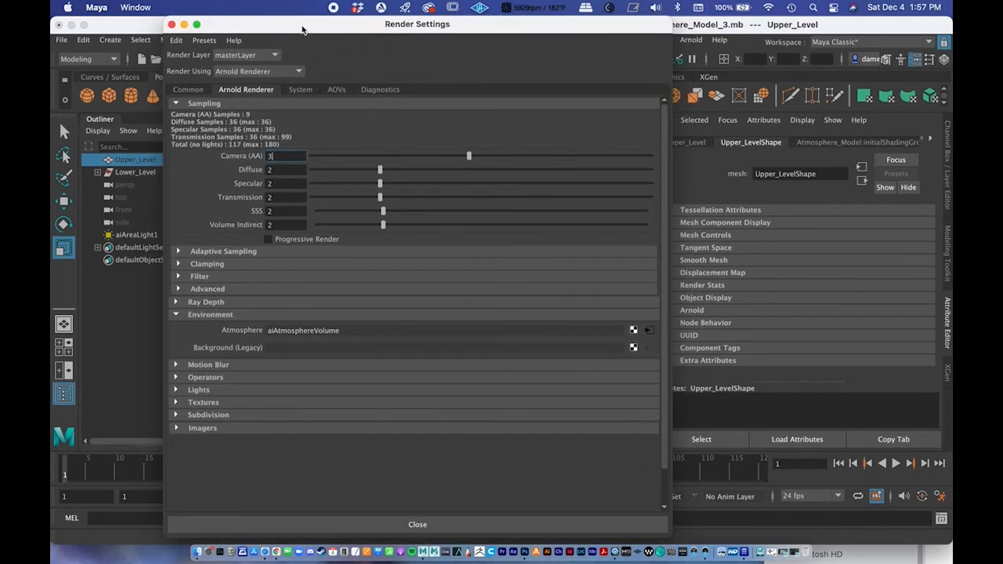
drag(303, 26, 341, 112)
click(631, 59)
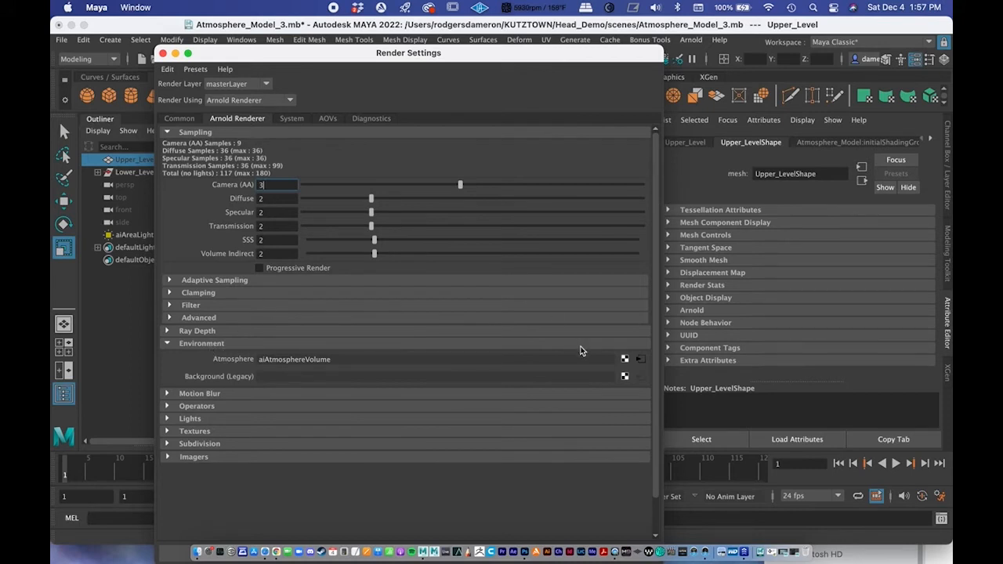
- Delete aiAtmosphereVolume from the Environment's Atmosphere slot and create an aiFog node in its place
right_click(625, 361)
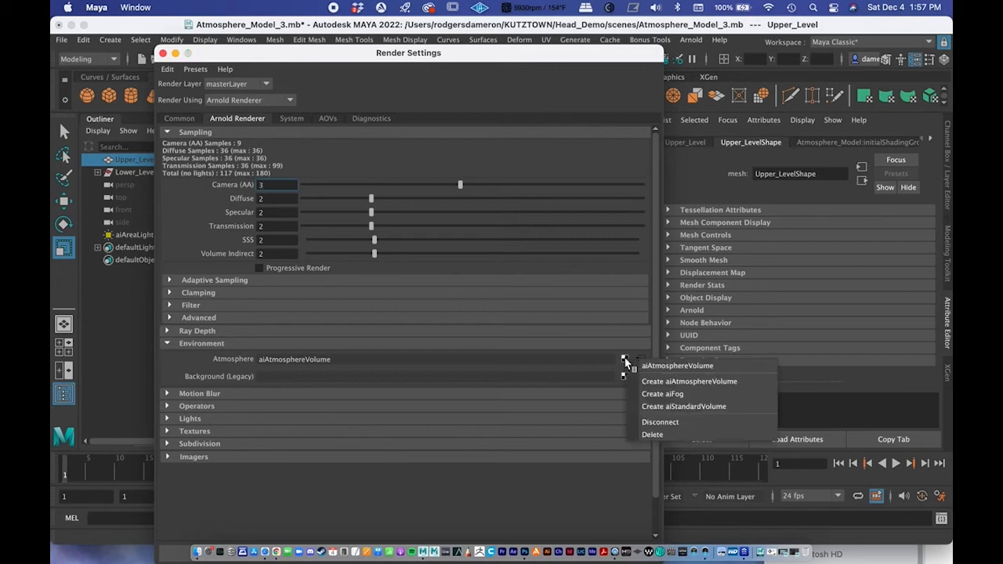
click(652, 435)
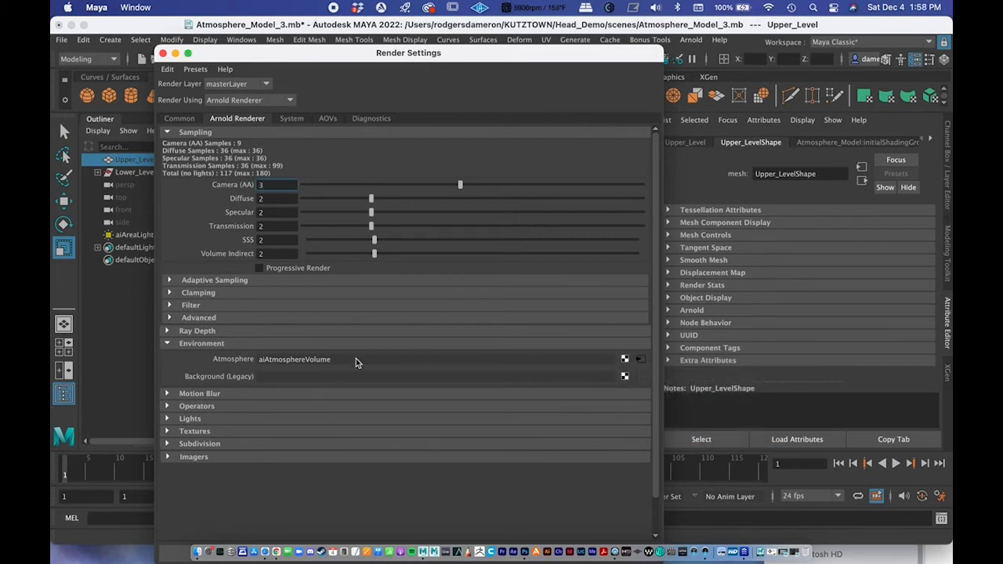
right_click(627, 362)
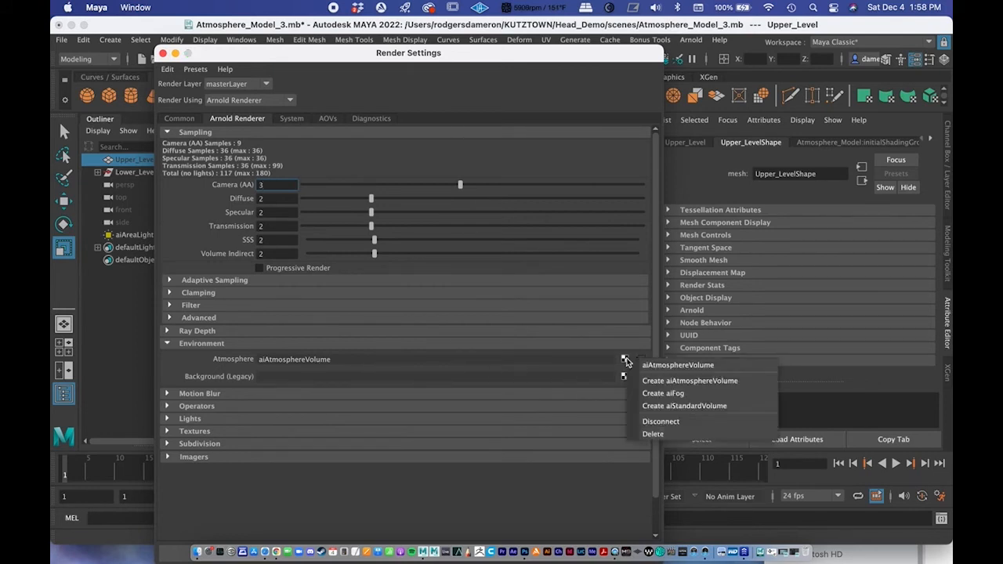
click(647, 436)
drag(352, 63, 385, 66)
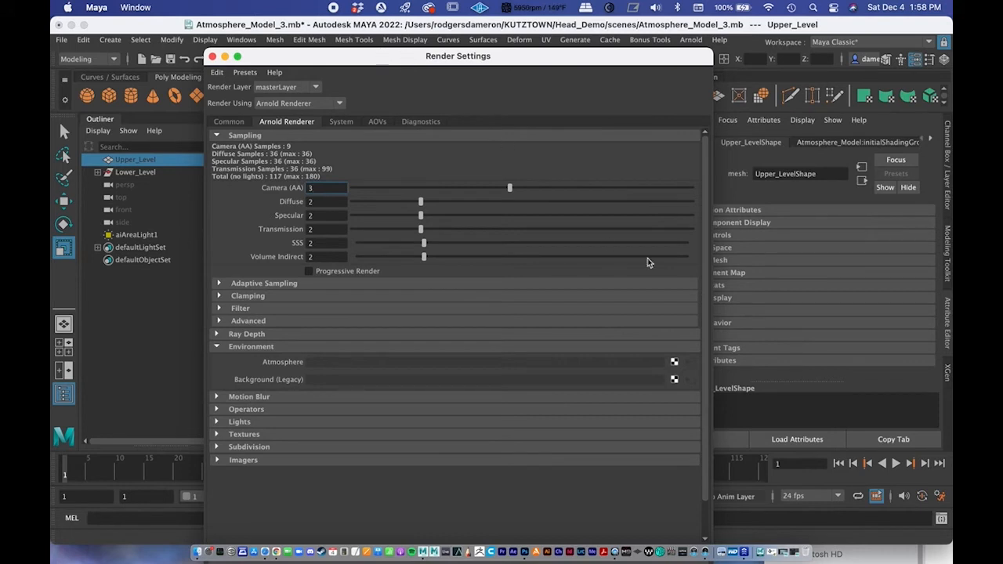
click(674, 362)
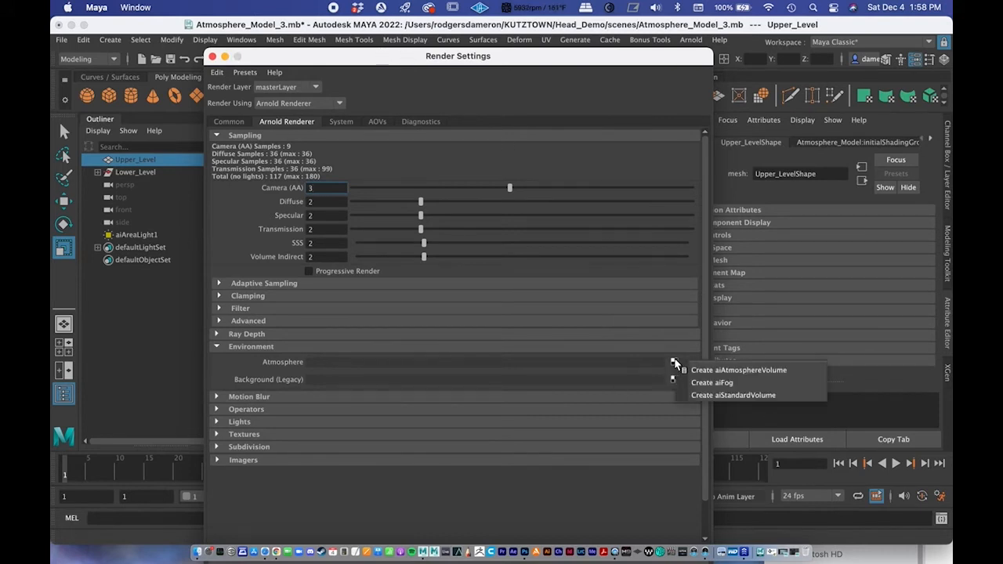
click(711, 382)
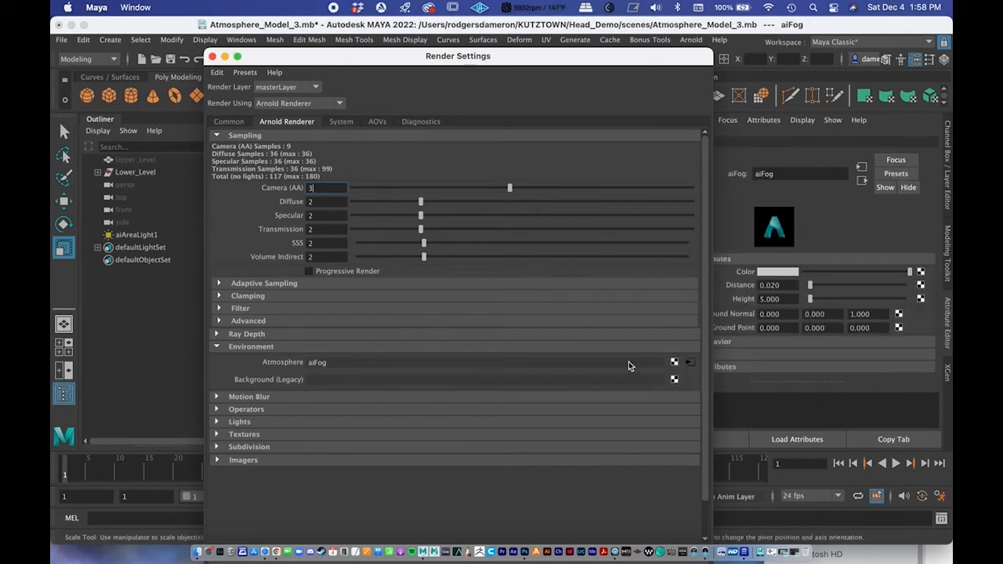
right_click(675, 365)
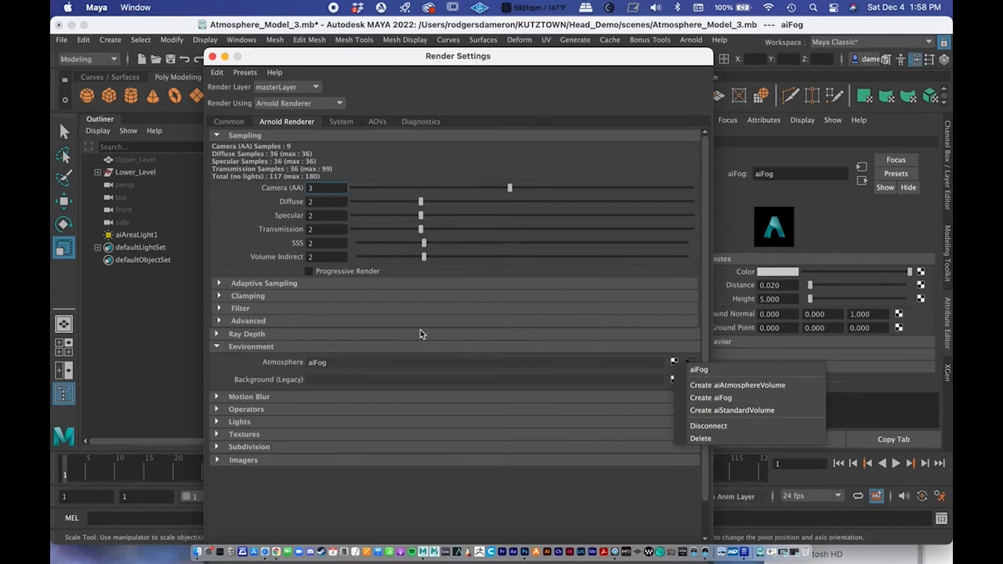
click(213, 358)
- Shift Render Settings aside, raise the perspective camera above the cylinders, and restore the minimized Arnold RenderView
drag(260, 56, 660, 155)
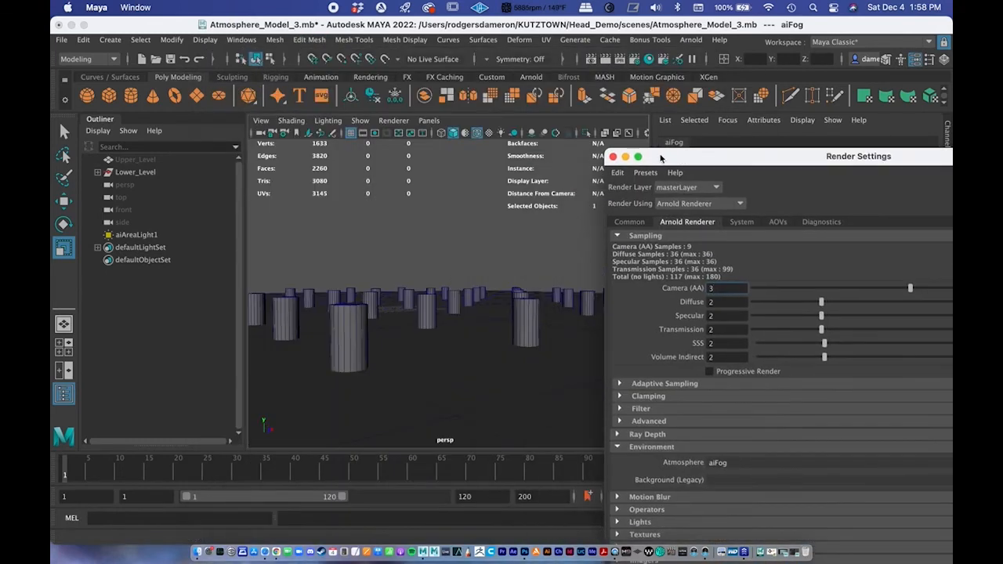
alt+drag(455, 320, 368, 329)
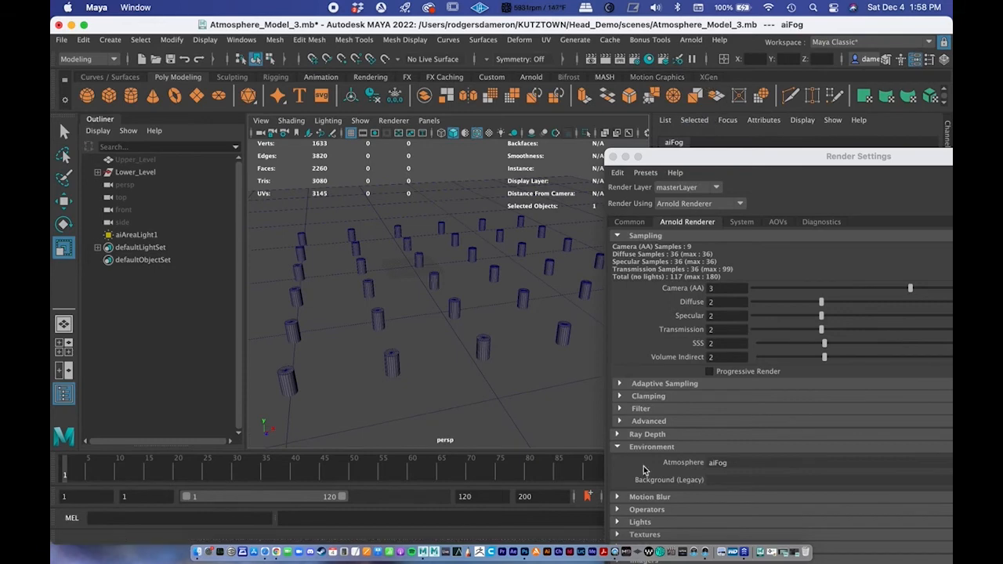
right_click(423, 551)
click(465, 413)
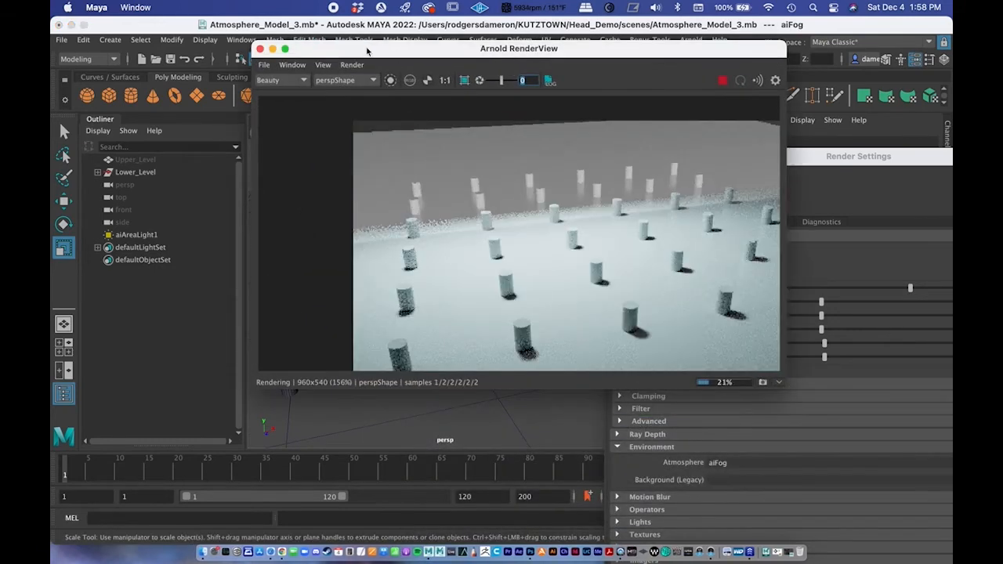
- Uncover the viewport and orbit the perspective camera around the cylinders to examine the fog in the live render
drag(367, 51, 663, 76)
alt+drag(305, 276, 405, 271)
click(648, 63)
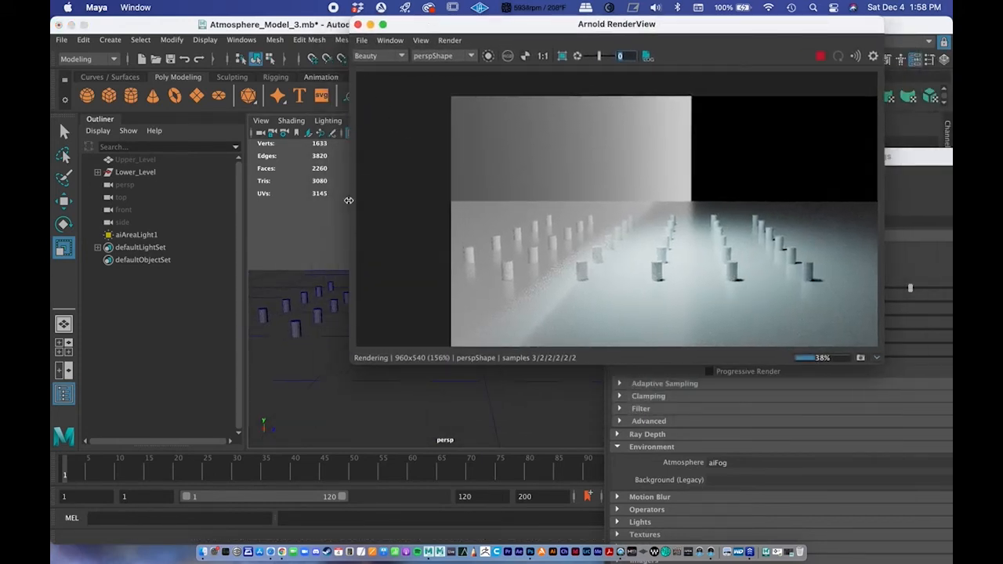
mouse_move(293, 255)
alt+mouse_down()
mouse_move(309, 258)
mouse_move(286, 253)
alt+mouse_up()
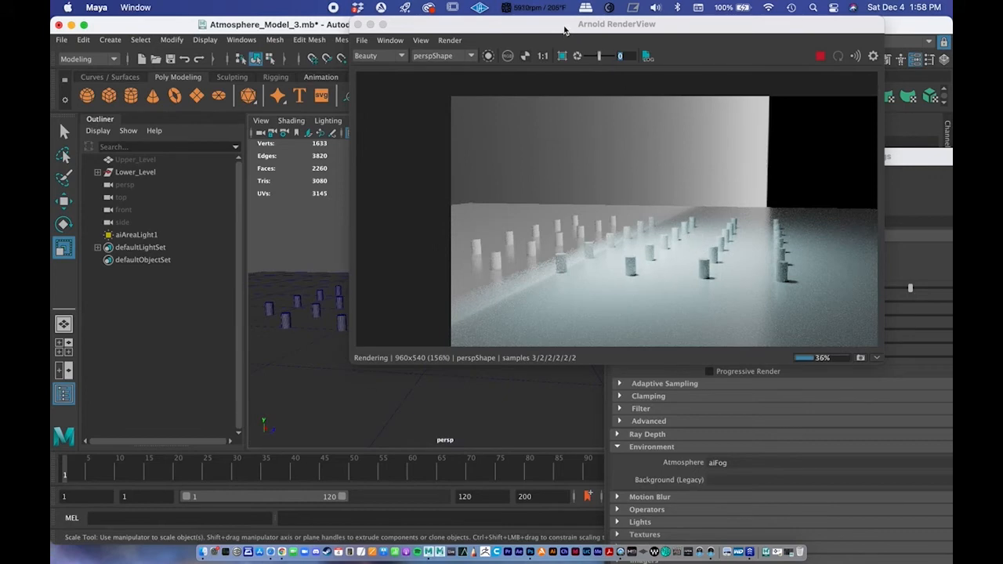
drag(564, 30, 665, 44)
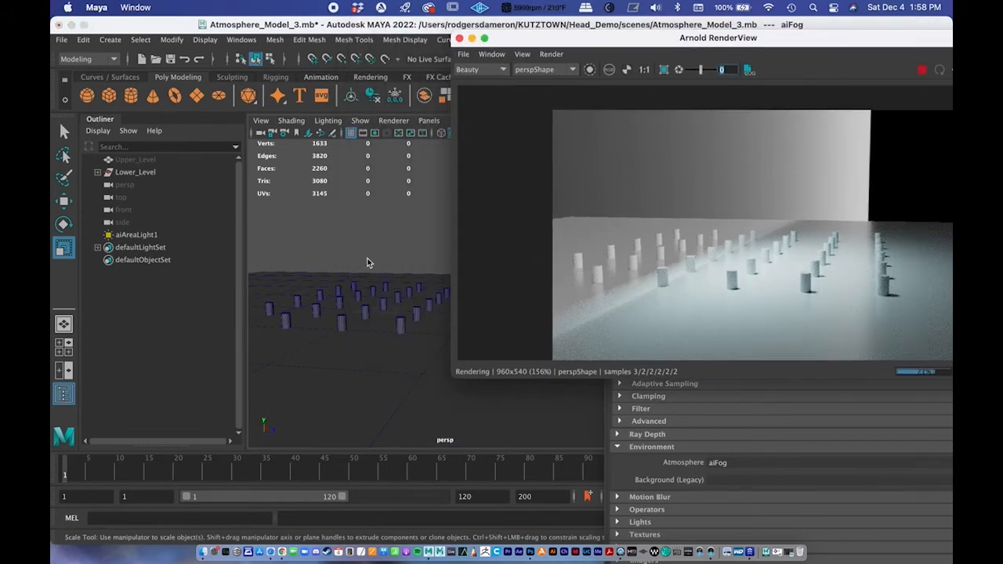
alt+drag(347, 287, 368, 288)
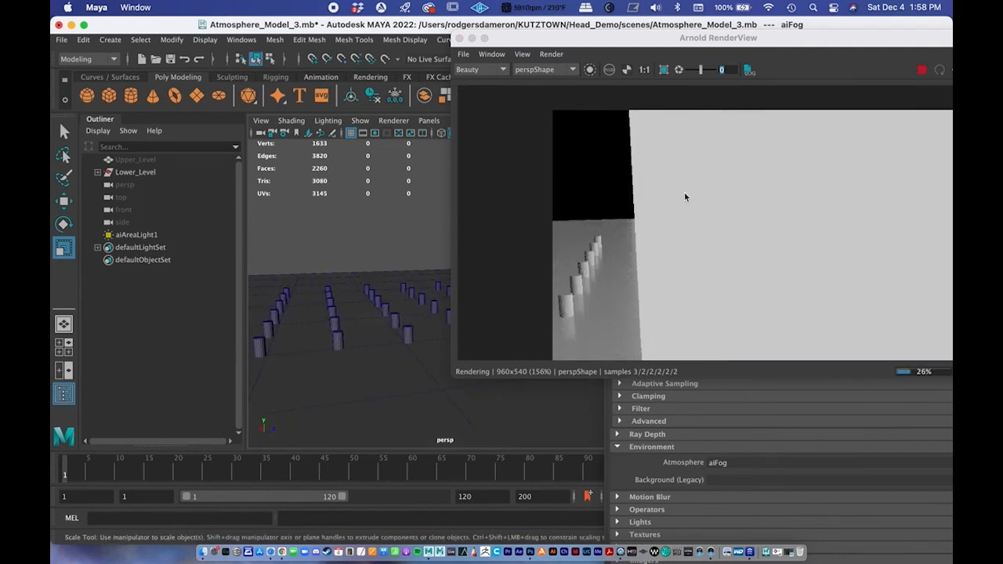
- Reframe the perspective camera to a raised diagonal view of the cylinder rows, keeping the viewport accessible beside the live render
alt+drag(367, 267, 348, 263)
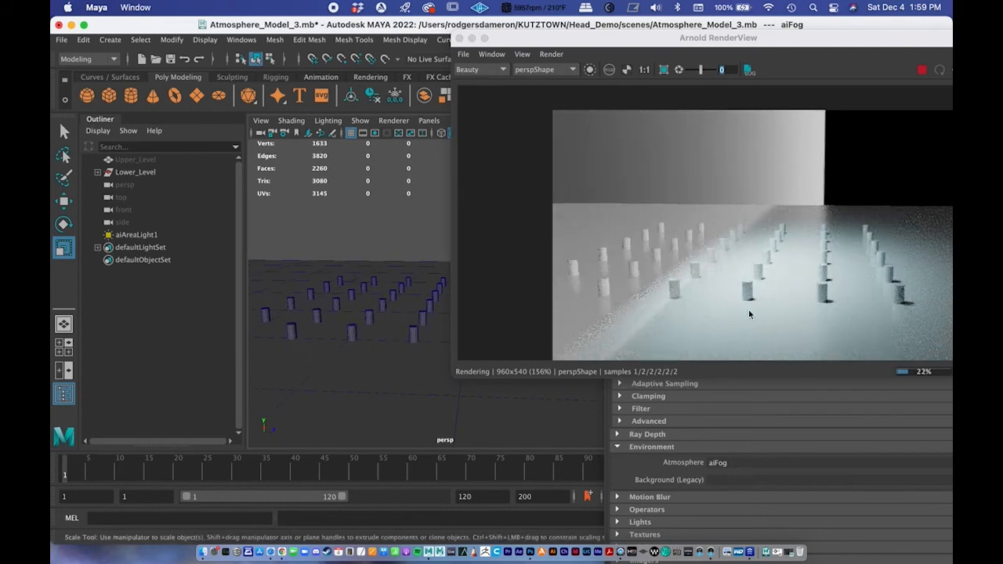
drag(612, 40, 490, 37)
alt+middle_drag(288, 265, 283, 264)
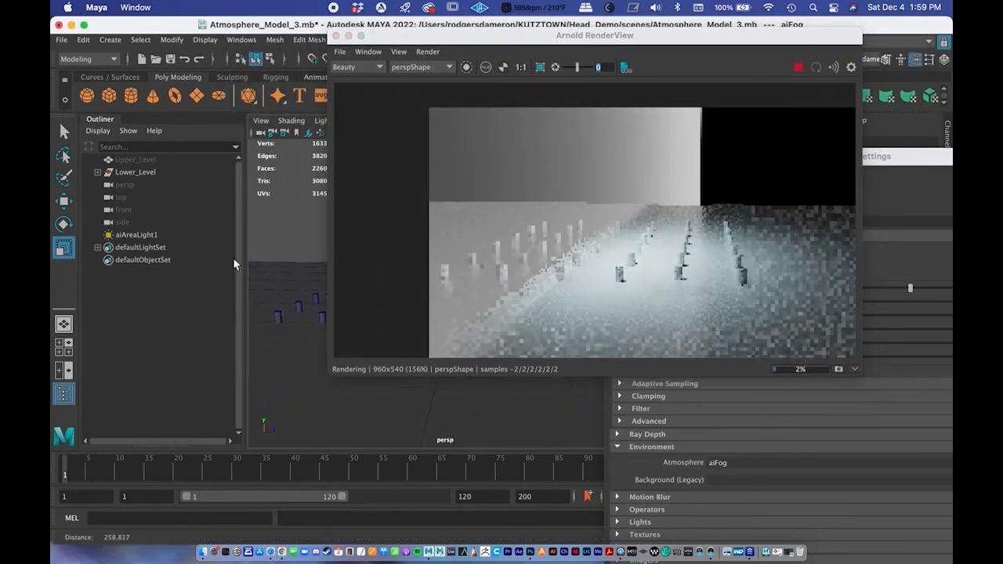
alt+drag(259, 280, 230, 284)
alt+drag(308, 254, 300, 275)
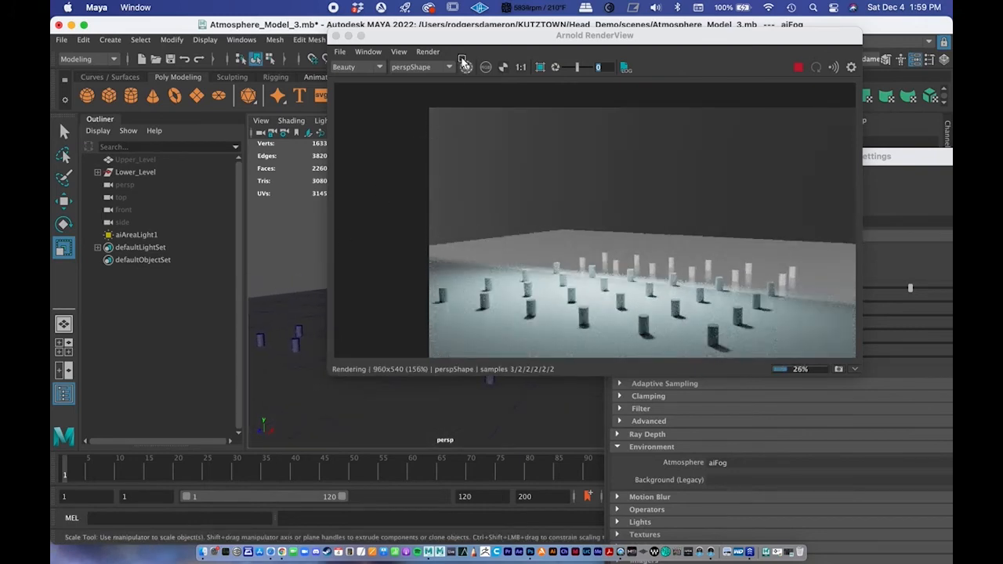
alt+drag(319, 331, 298, 345)
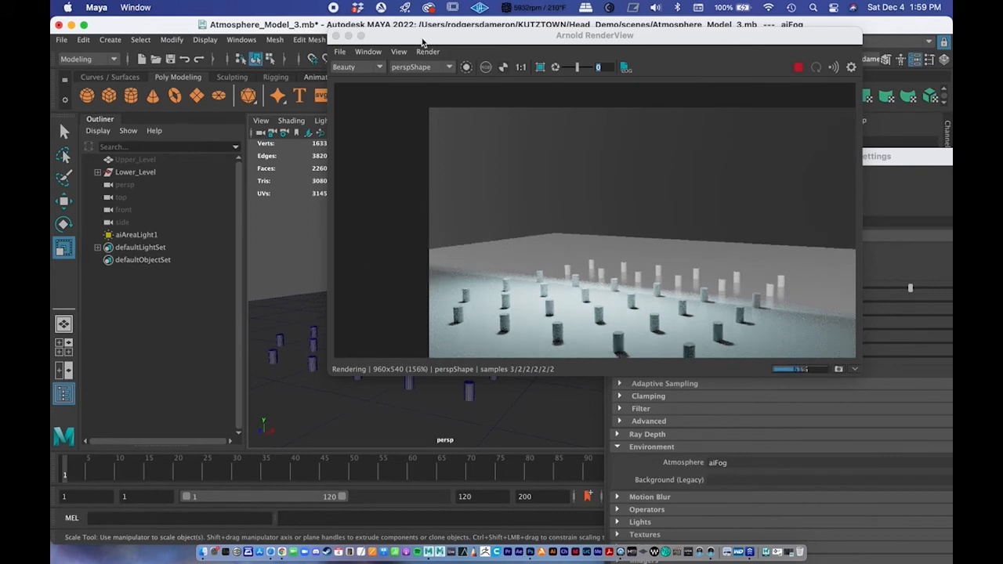
- Close the Render Settings window and reposition Arnold RenderView around the aiFog attributes
drag(423, 42, 157, 45)
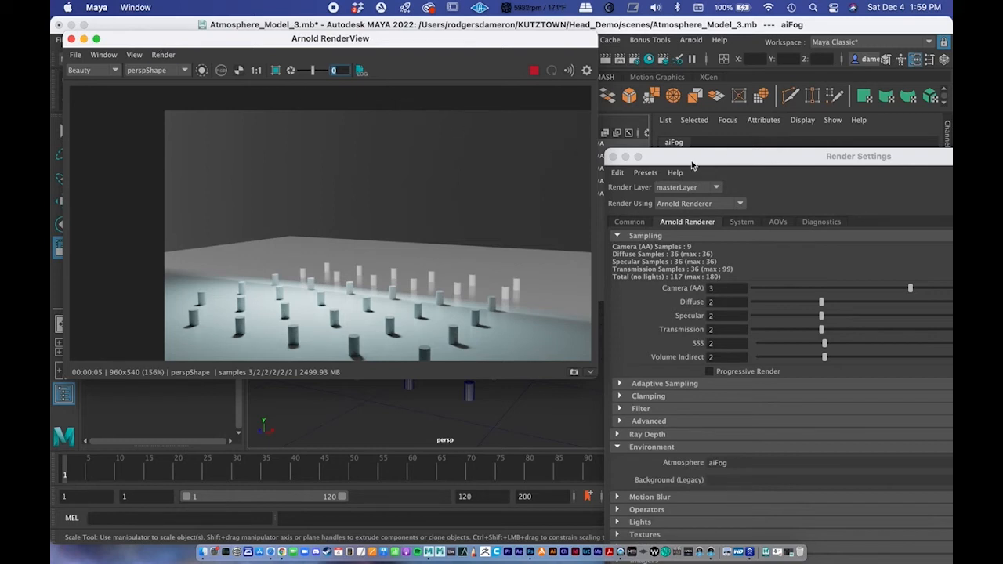
drag(692, 162, 646, 161)
click(565, 156)
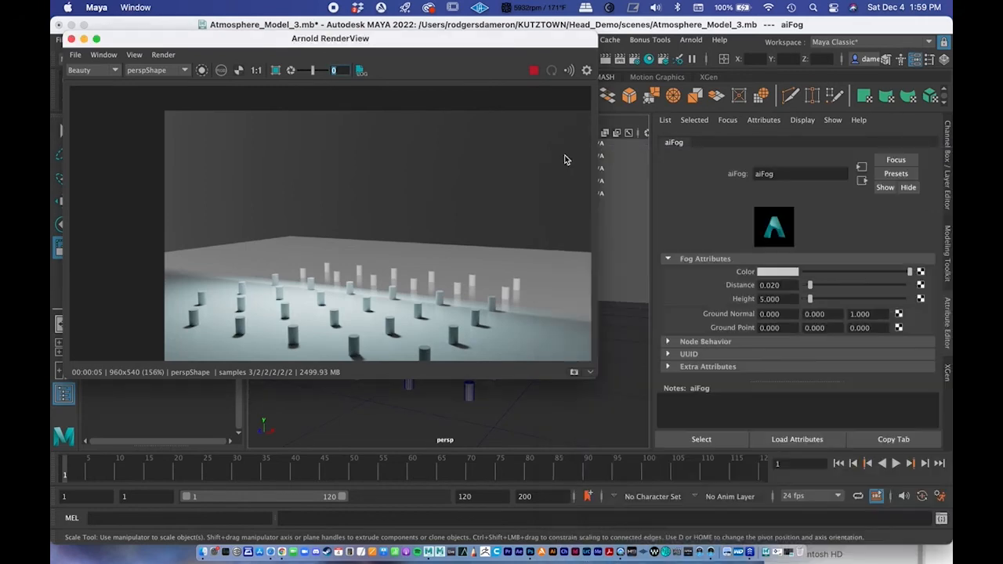
drag(382, 46, 542, 47)
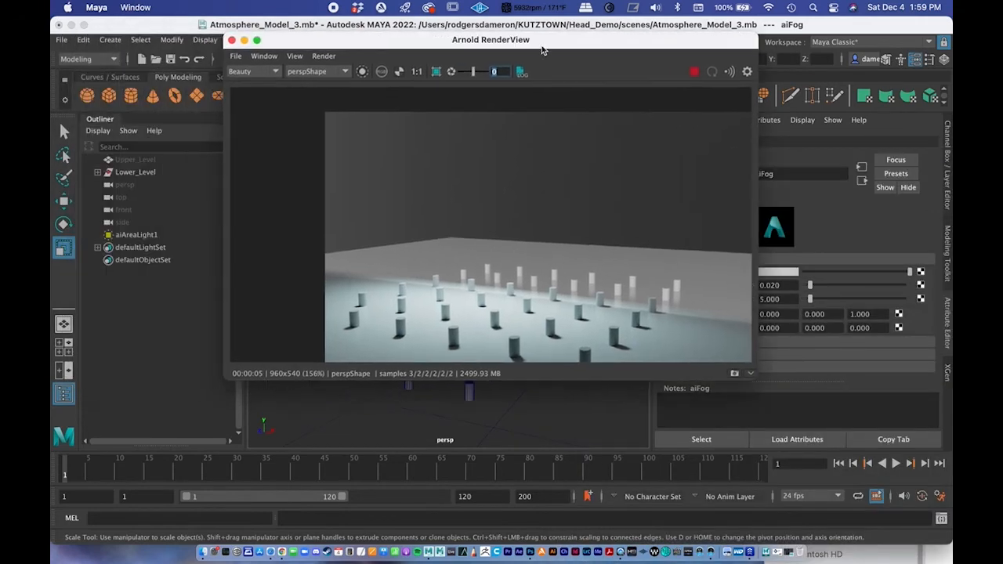
- Restore the Hypershade and arrange it below Arnold RenderView, leaving the aiFog attributes uncovered
click(788, 554)
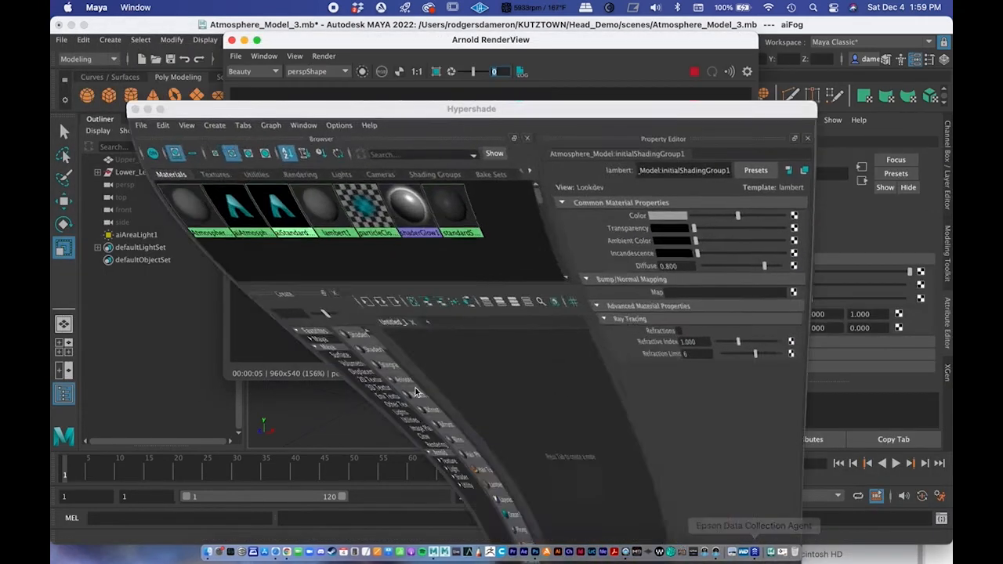
drag(342, 192, 330, 68)
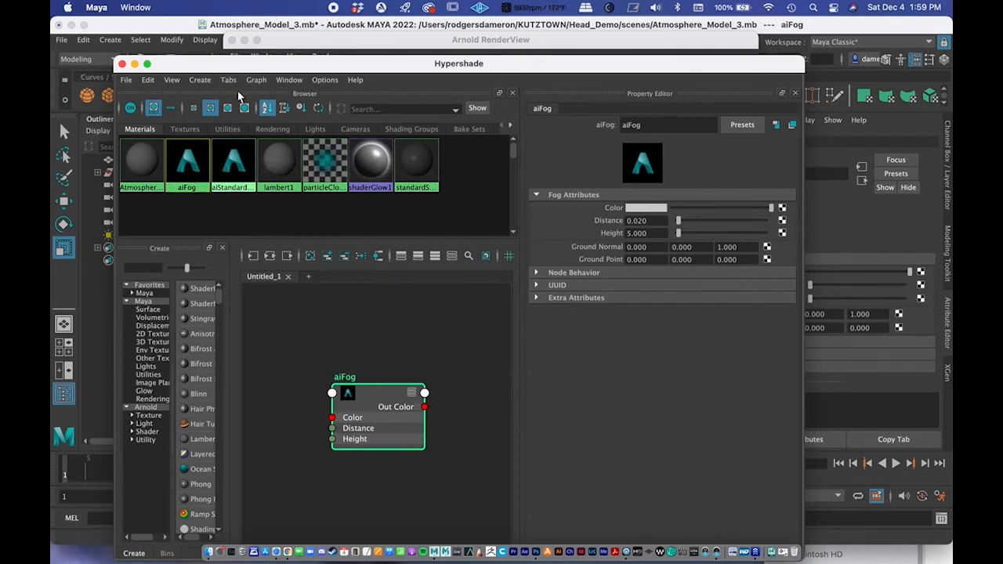
drag(236, 70, 186, 408)
drag(392, 49, 260, 41)
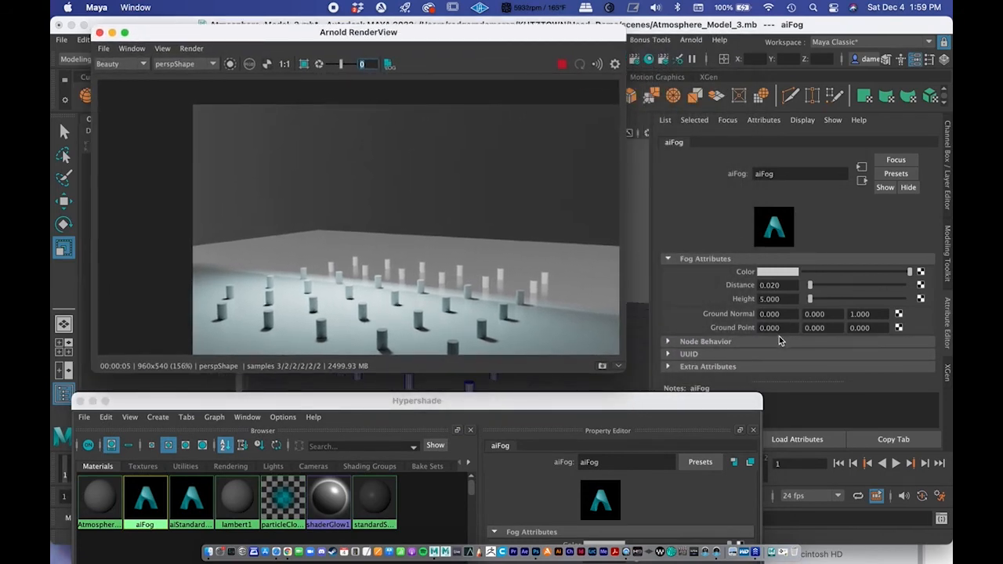
- Try magenta as the aiFog color, and return the color to white
click(788, 272)
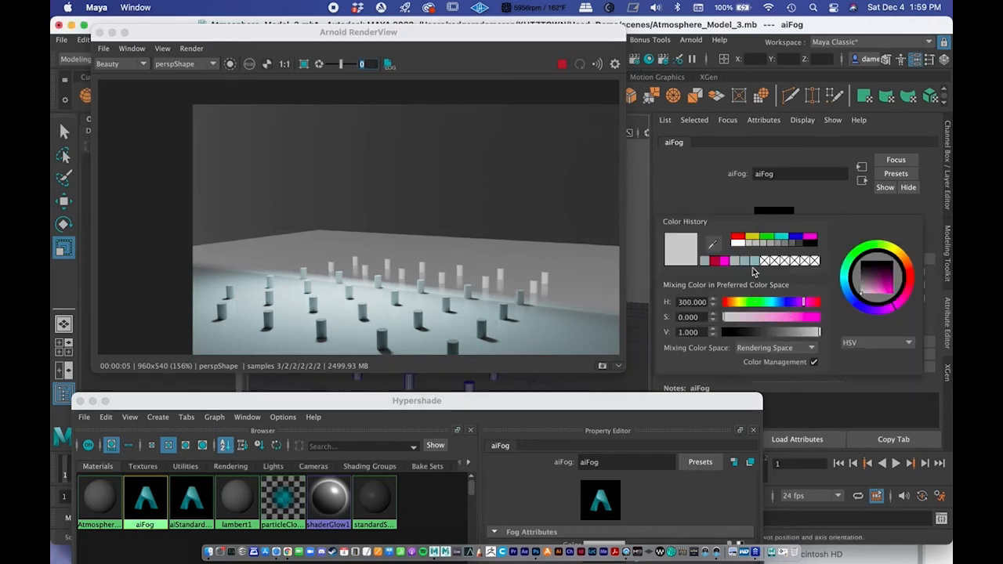
click(724, 261)
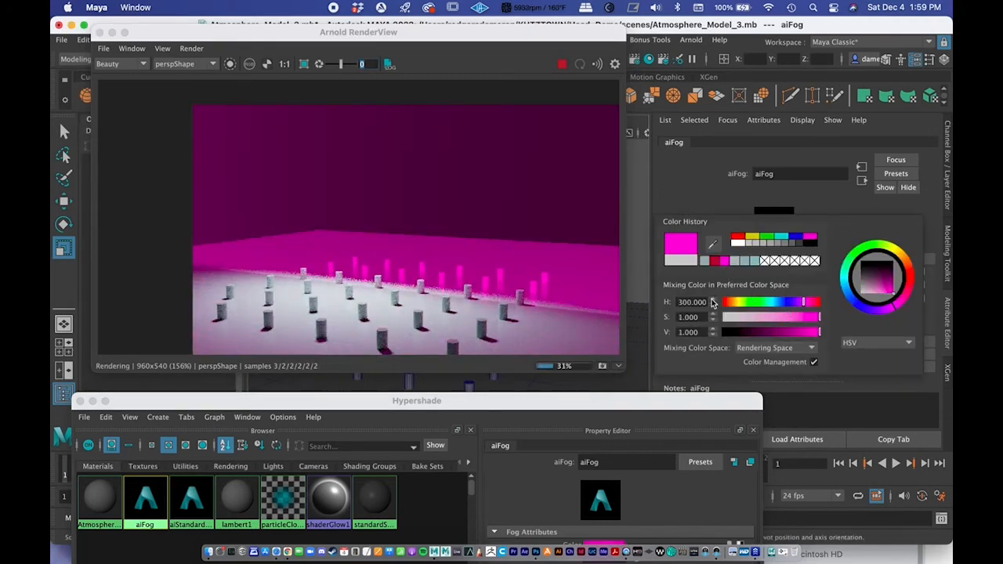
click(736, 243)
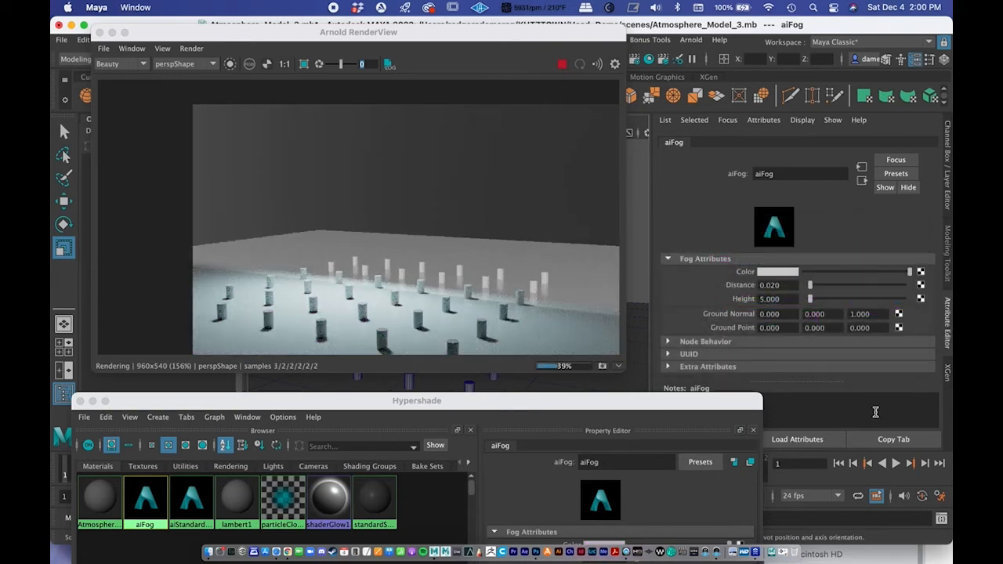
- Try an aiFog Distance of about 87.8, and pull the perspective camera back and around to check the fog over the cylinders
drag(808, 283, 816, 282)
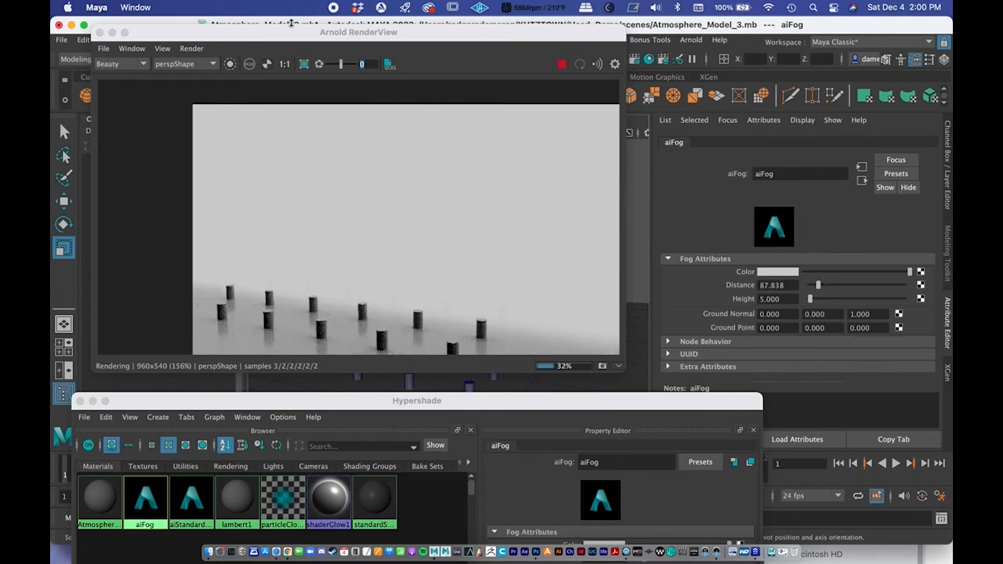
drag(271, 41, 498, 44)
scroll(260, 174, down, 10)
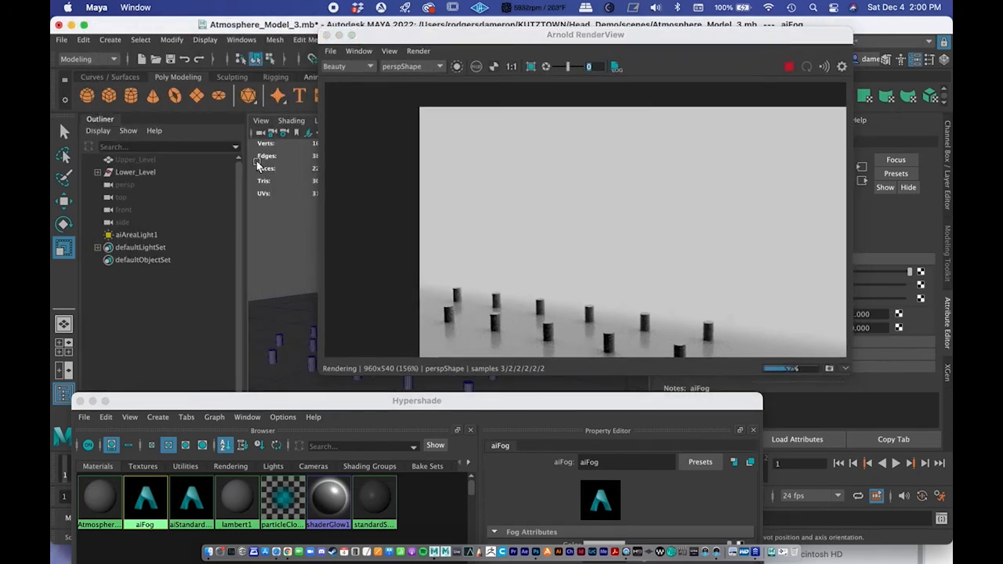
alt+drag(247, 235, 295, 198)
drag(490, 42, 401, 25)
- Set the aiFog Distance to about 6.76 and bring the perspective camera closer to the cylinders
drag(818, 285, 811, 287)
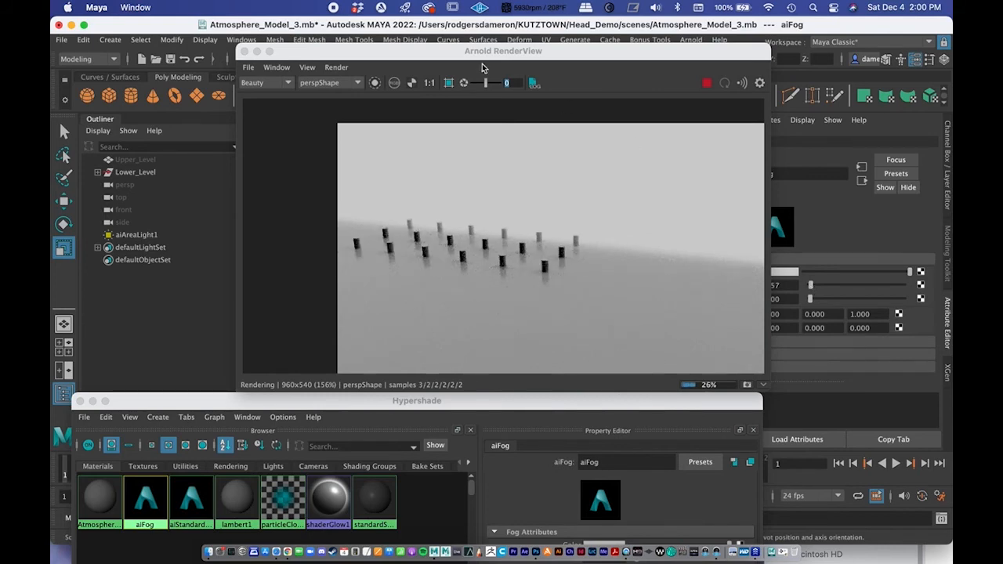
drag(397, 64, 453, 356)
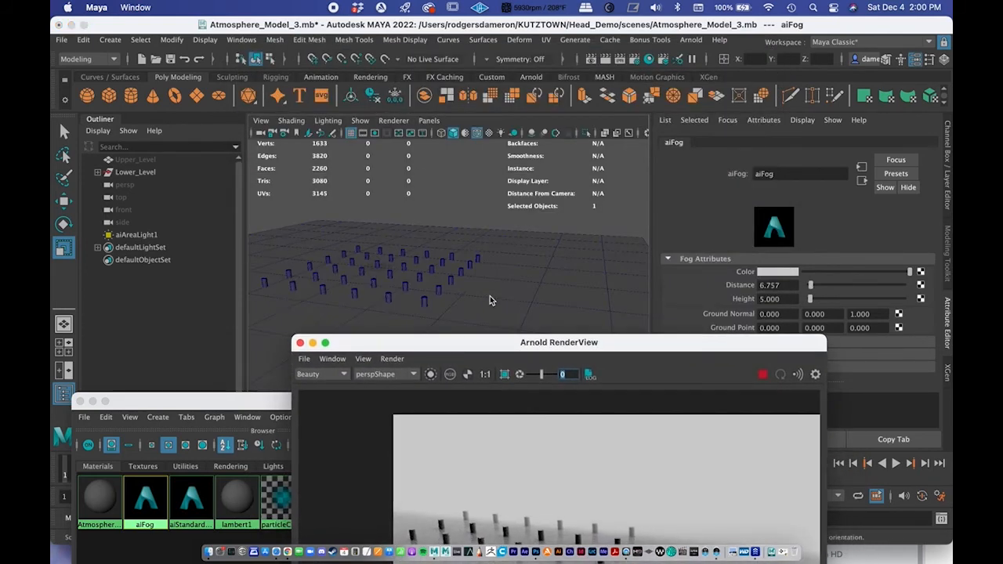
alt+right_drag(411, 273, 482, 247)
drag(457, 345, 541, 90)
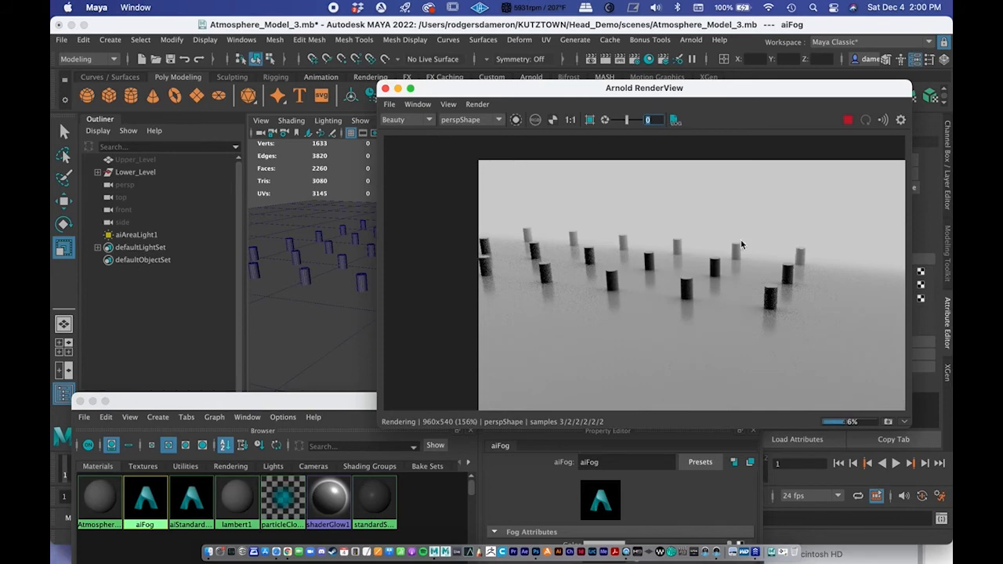
drag(576, 94, 178, 57)
- Try an aiFog Distance of about 67.6 and a Height of 0, undo the Height change, and reframe the cylinders
mouse_move(812, 288)
mouse_down()
mouse_move(897, 282)
mouse_move(818, 285)
mouse_move(809, 302)
mouse_up()
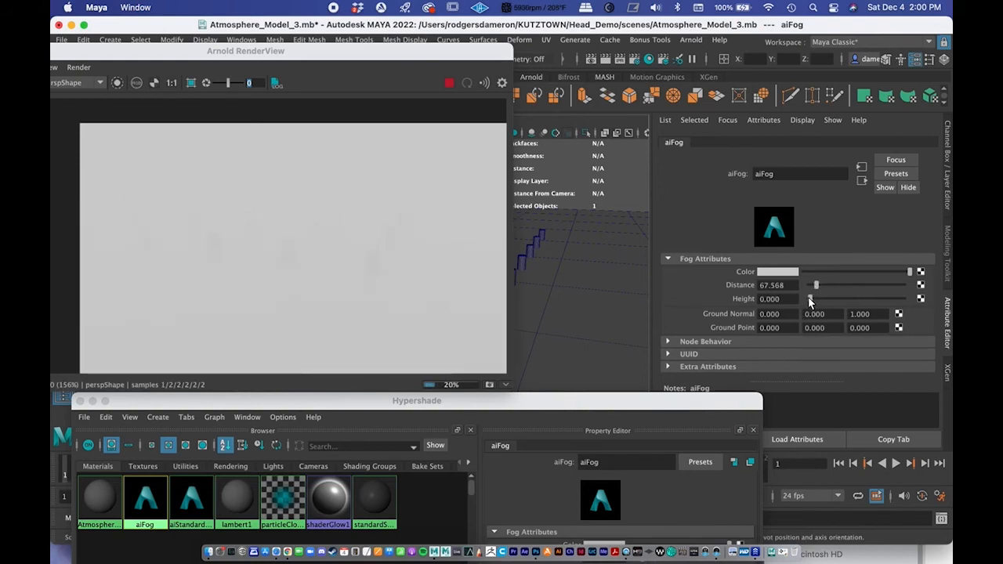
key(super+z)
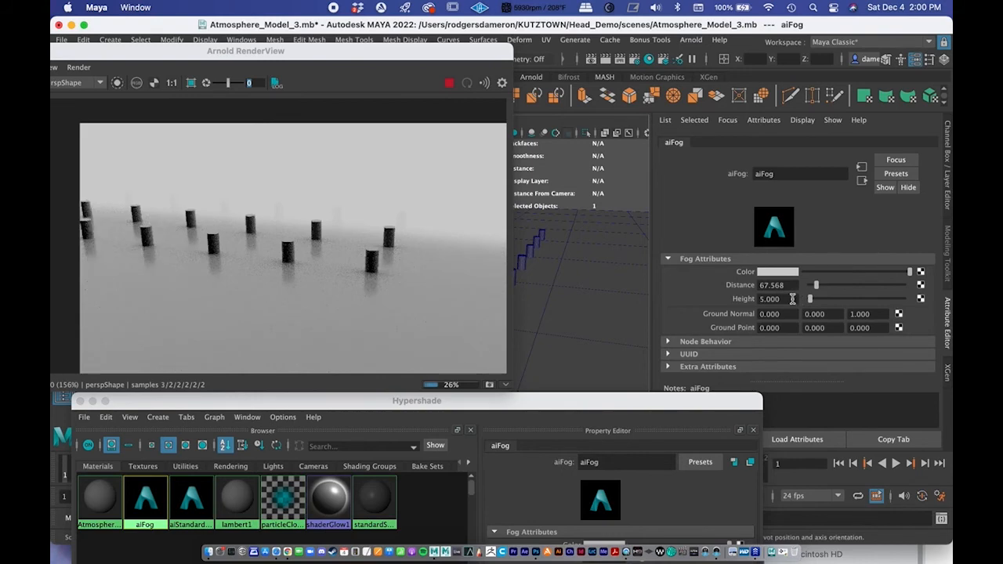
alt+drag(572, 280, 554, 311)
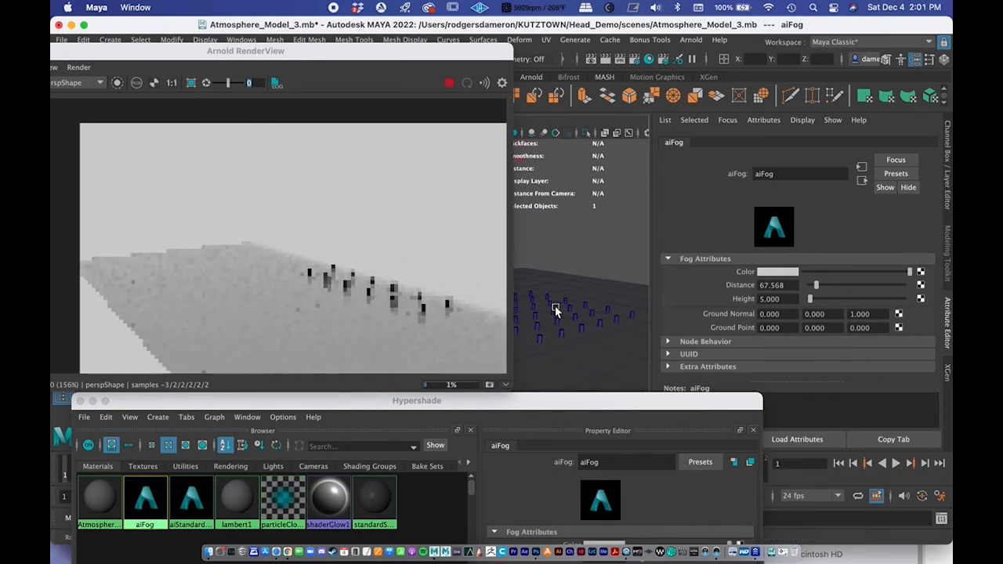
- Raise the aiFog Height to 6, and further to 11
click(744, 298)
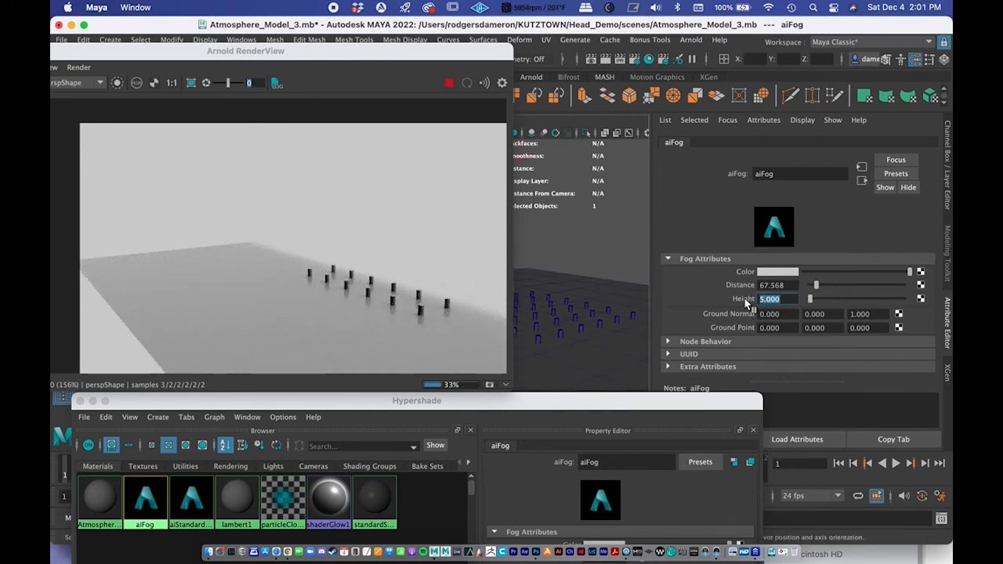
text(6)
key(Return)
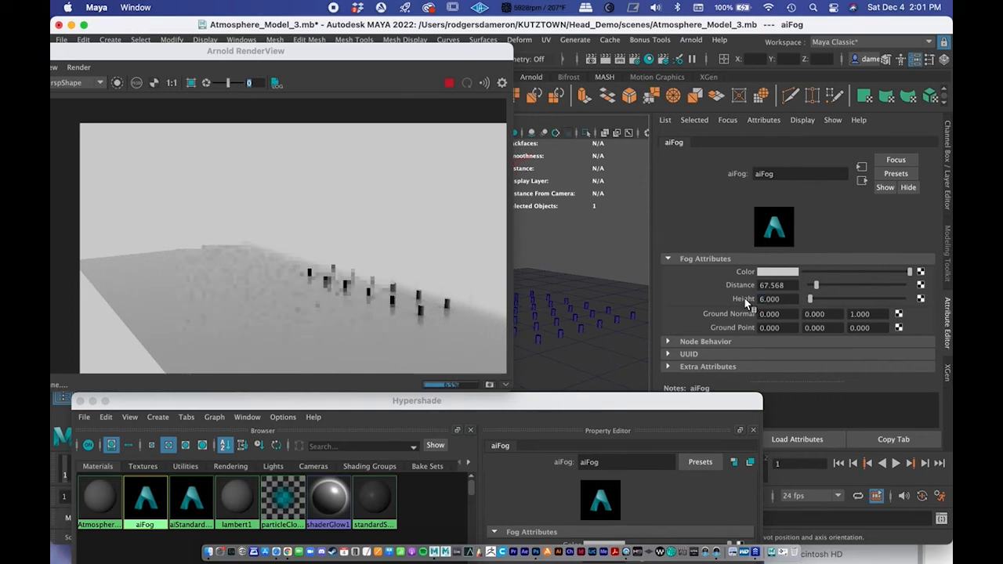
drag(781, 302, 729, 305)
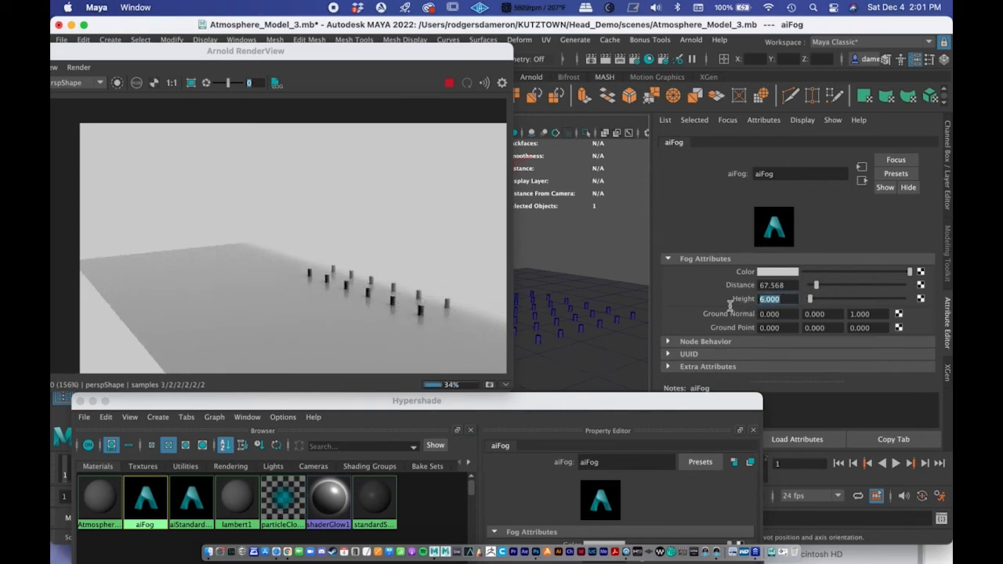
text(11)
key(Return)
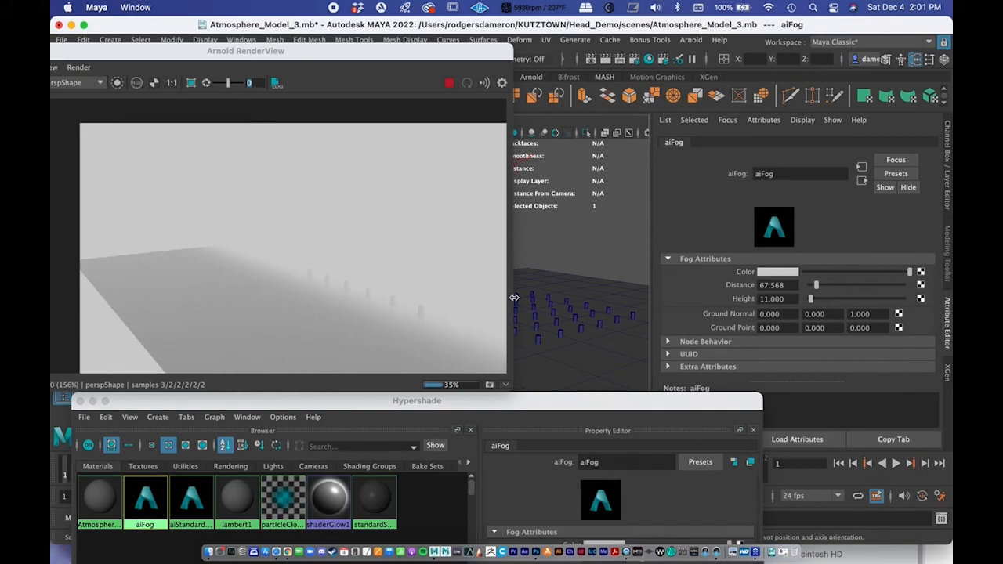
- Reduce the aiFog Distance to about 6.76, and inspect the cylinders in the fog by enlarging the render and changing the camera view
drag(810, 284, 811, 285)
alt+middle_drag(405, 299, 362, 284)
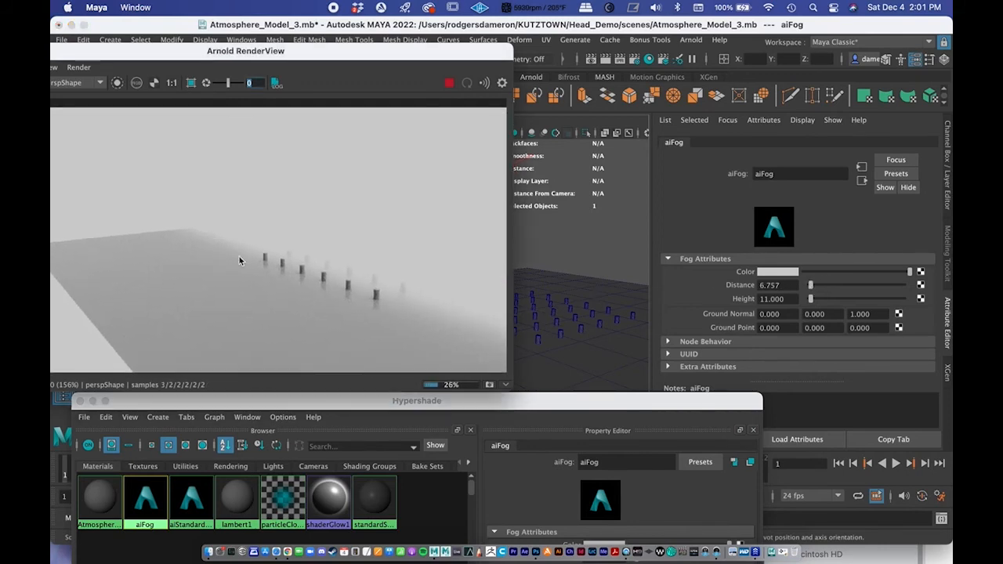
alt+right_drag(240, 259, 432, 279)
alt+middle_drag(300, 266, 129, 271)
alt+right_drag(129, 270, 351, 274)
alt+middle_drag(351, 274, 305, 274)
alt+right_drag(304, 275, 214, 260)
alt+middle_drag(216, 261, 244, 238)
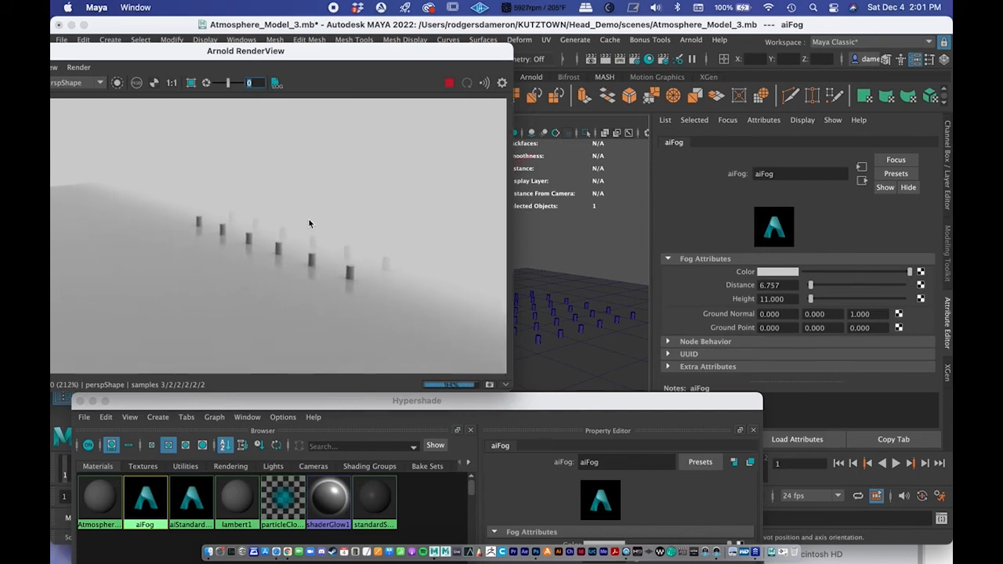
alt+right_drag(611, 286, 630, 278)
alt+drag(631, 278, 591, 280)
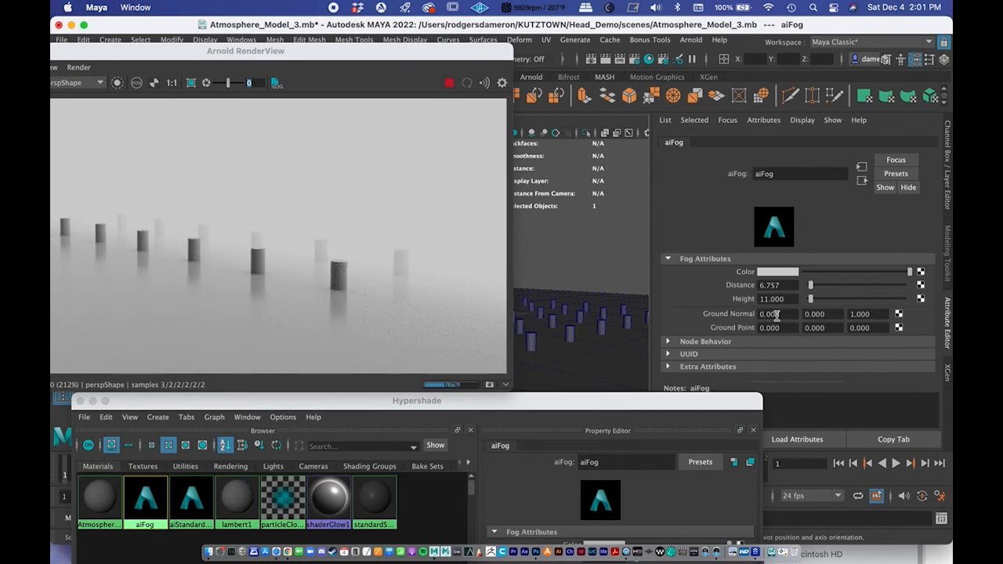
alt+drag(549, 266, 606, 276)
- Try a value of 2 for the X component of the aiFog Ground Normal, and undo it
drag(782, 314, 760, 313)
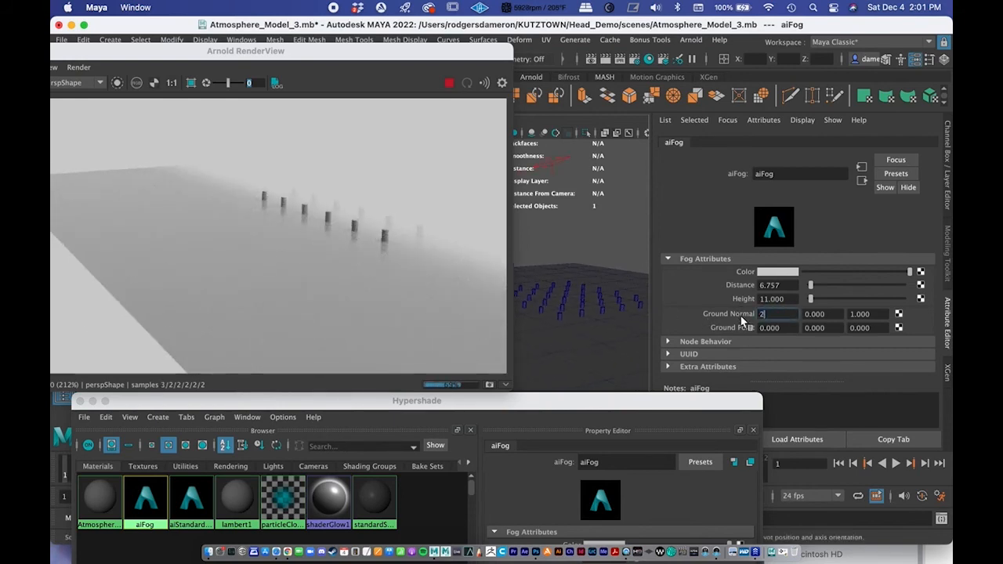
text(2)
key(Return)
key(super+z)
drag(788, 314, 728, 317)
text(2)
key(Return)
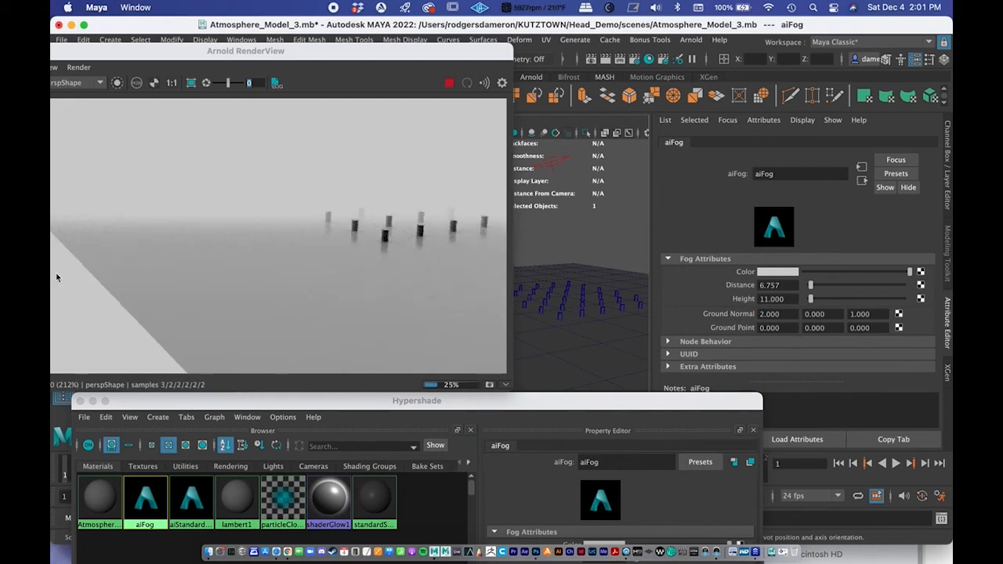
key(super+z)
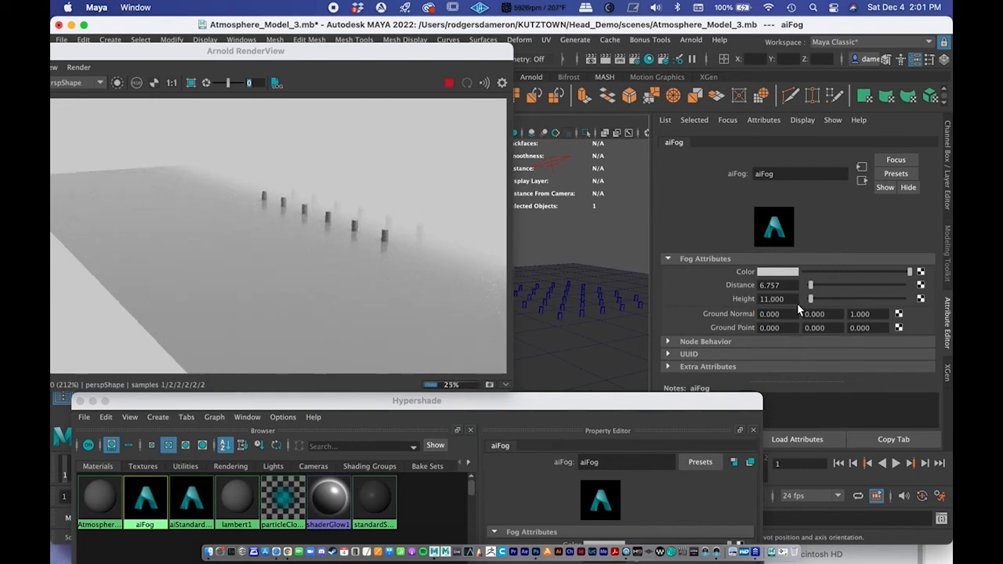
- Test the aiFog Ground Normal with an X component of 1, and undo the change
drag(785, 313, 736, 318)
text(1)
key(Return)
key(super+z)
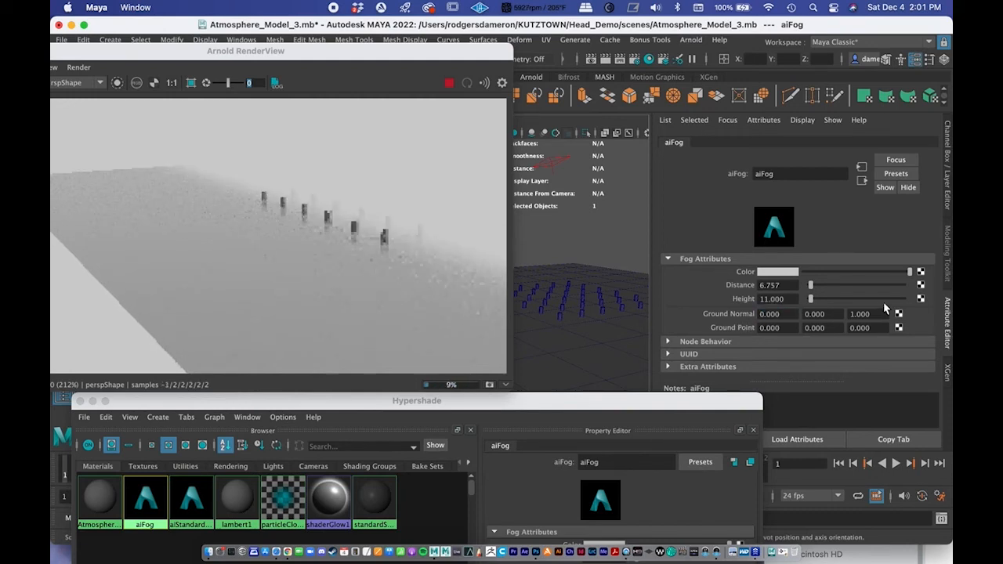
- Set the Y component of the aiFog Ground Normal to 1, and pull the perspective camera far back to check the fog
drag(834, 314, 737, 312)
text(1)
key(Return)
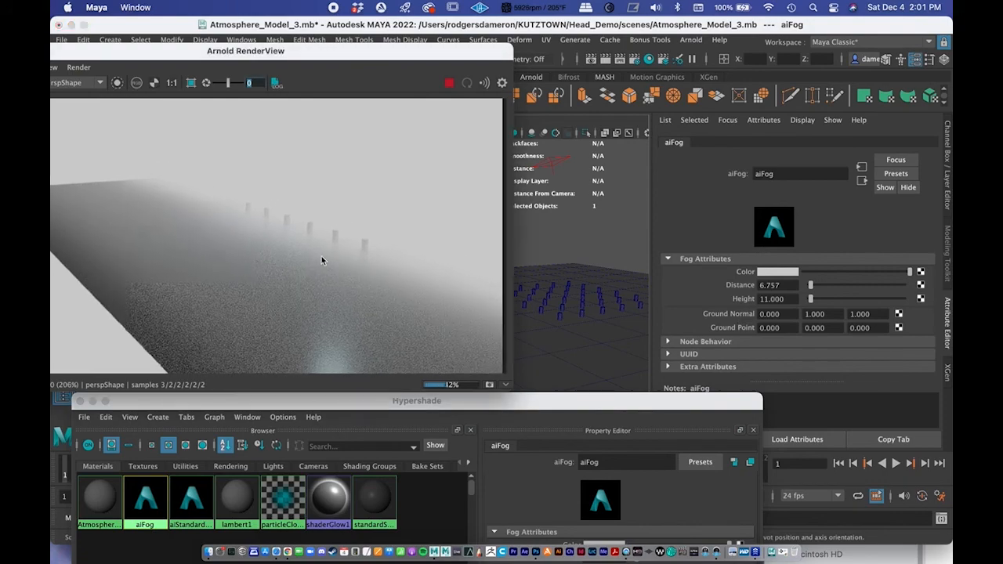
scroll(437, 161, down, 2)
drag(243, 56, 537, 276)
scroll(514, 235, down, 8)
alt+drag(433, 210, 440, 204)
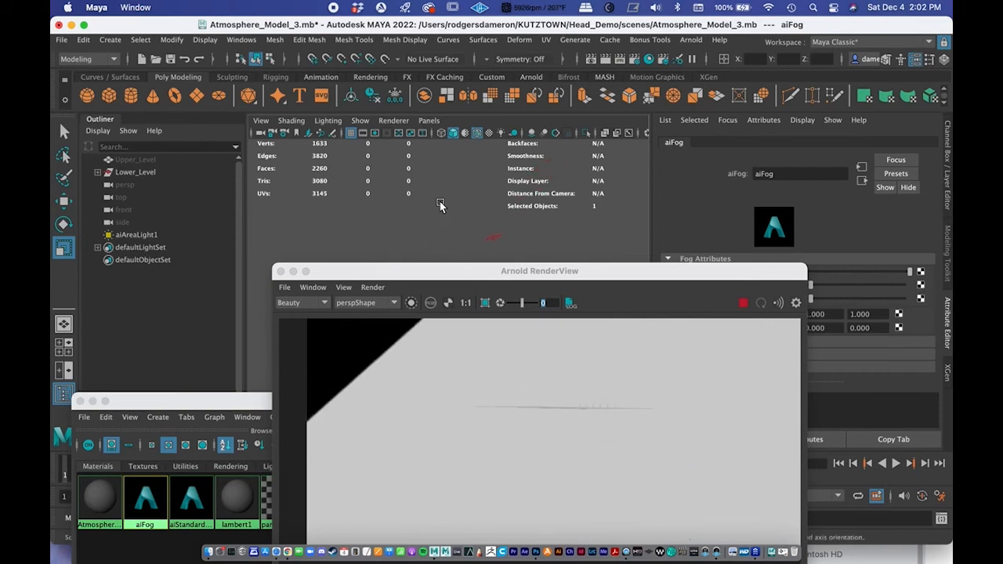
drag(455, 273, 293, 147)
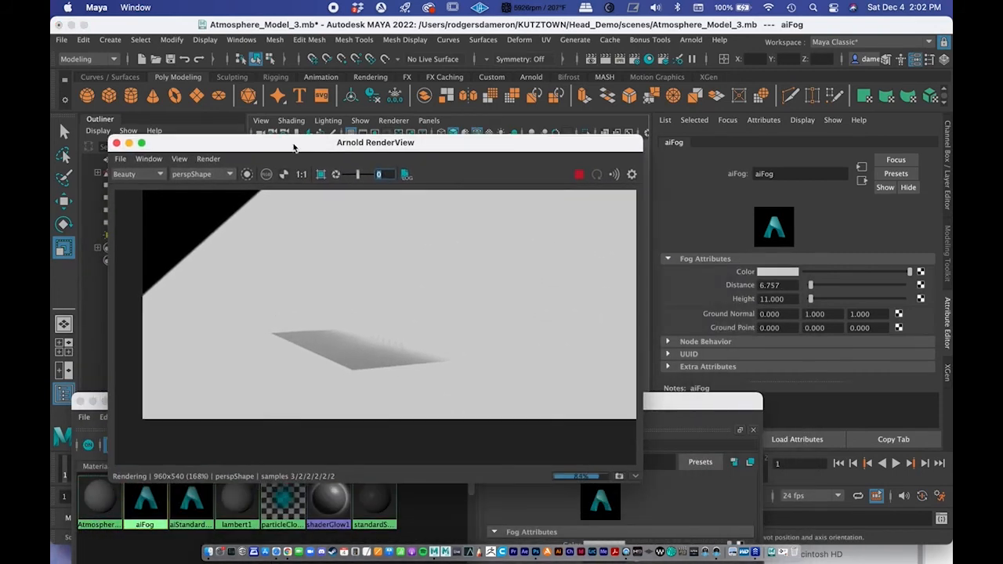
- Compare the fog with the aiFog Ground Normal's Y component at 0 and at 1, ending at 0
click(829, 315)
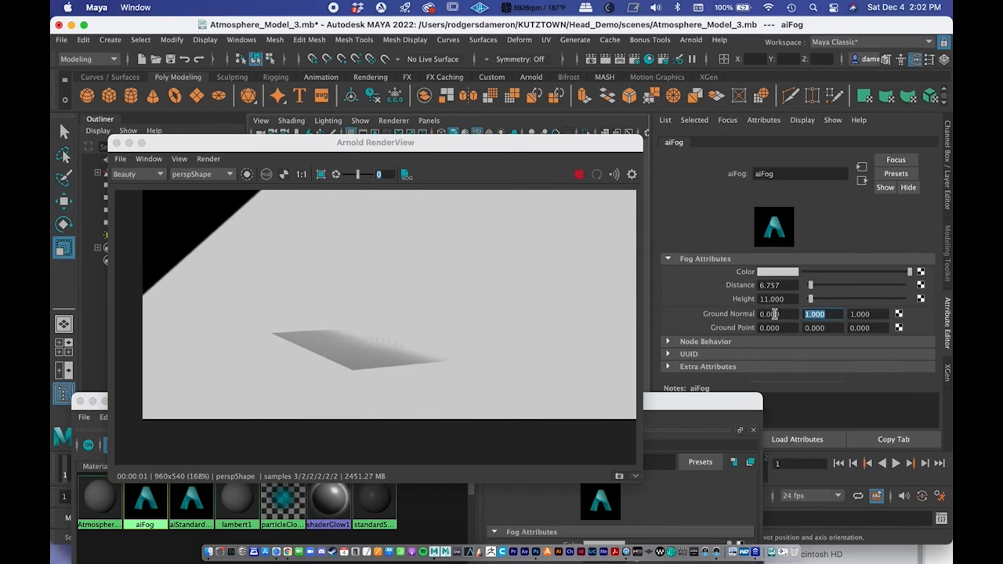
text(0)
key(Return)
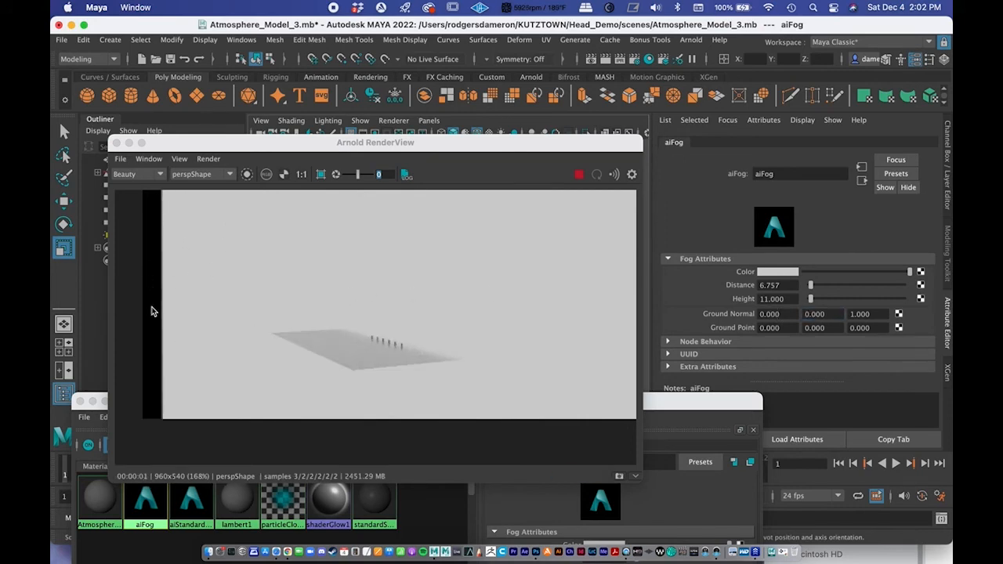
click(829, 313)
text(1)
key(Return)
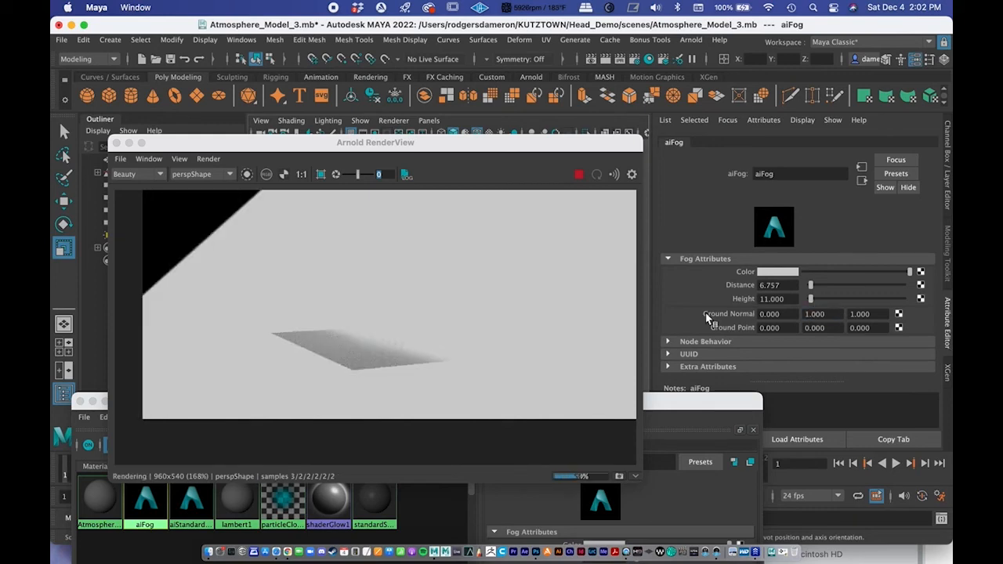
click(820, 314)
text(0)
key(Return)
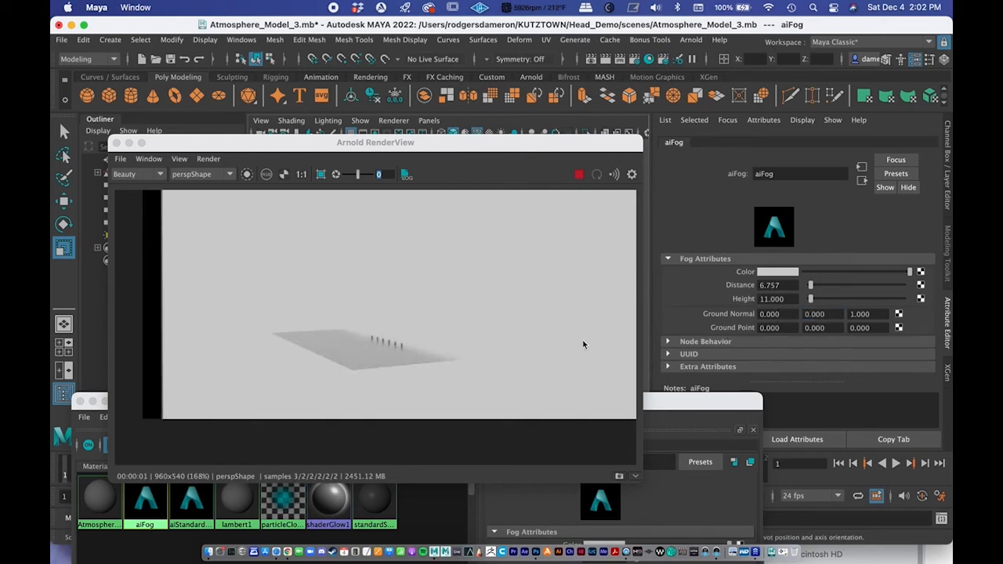
- Set the X component of the aiFog Ground Normal to 1
click(793, 314)
text(1)
key(Return)
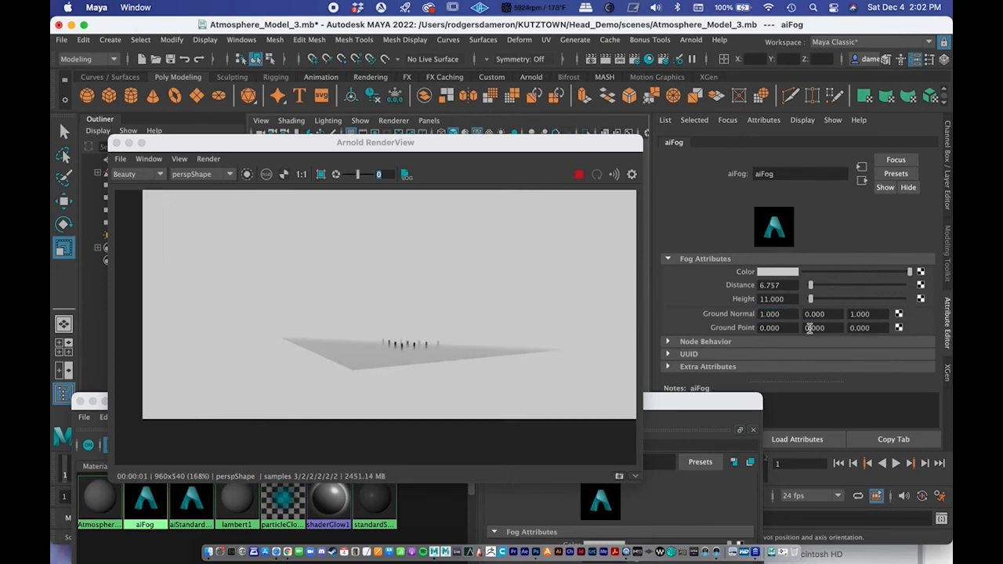
- Try 1 and 10 for the X component of the aiFog Ground Point, and undo the change
click(782, 327)
key(Return)
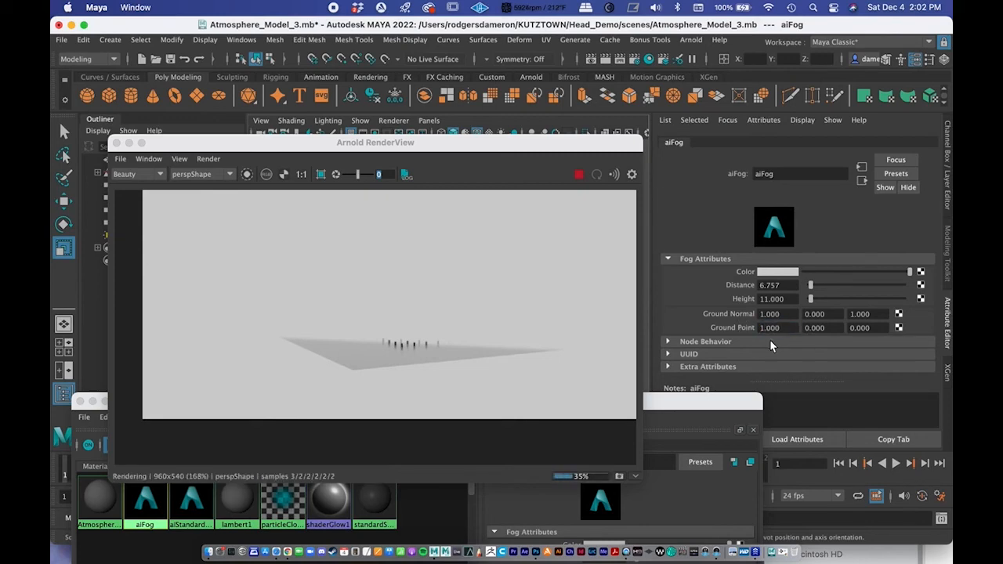
click(786, 328)
text(10)
key(Return)
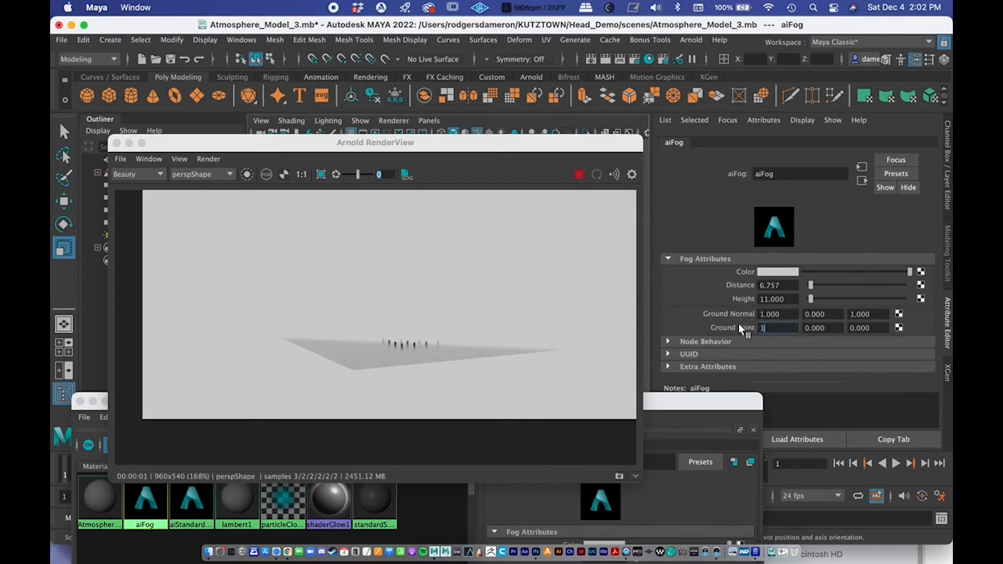
key(super+z)
- Set the Y component of the aiFog Ground Point to 10, and inspect the cylinders in the fog from closer camera angles
drag(833, 329, 734, 327)
text(10)
key(Return)
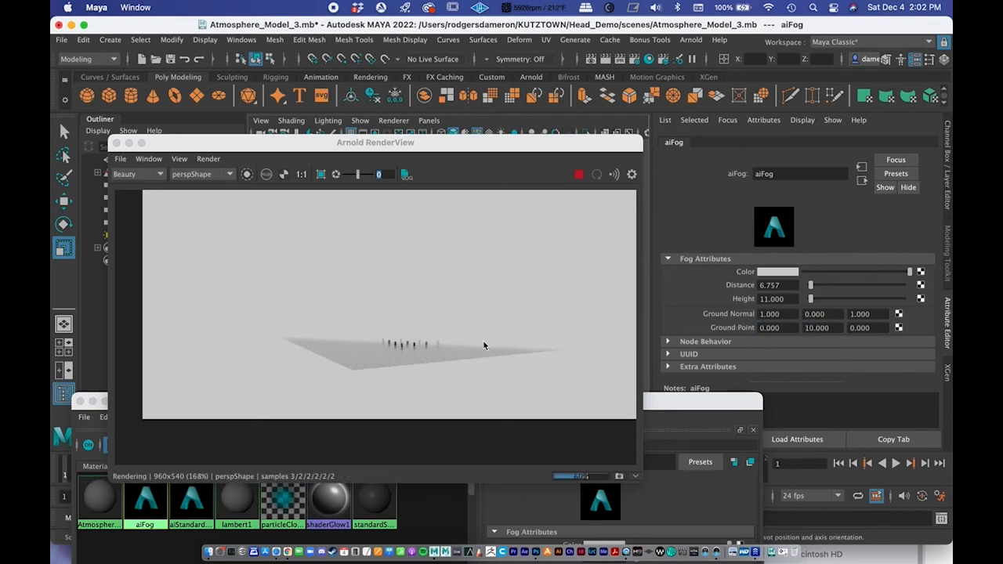
drag(487, 149, 946, 194)
alt+drag(439, 295, 477, 281)
drag(725, 190, 279, 116)
drag(414, 110, 325, 63)
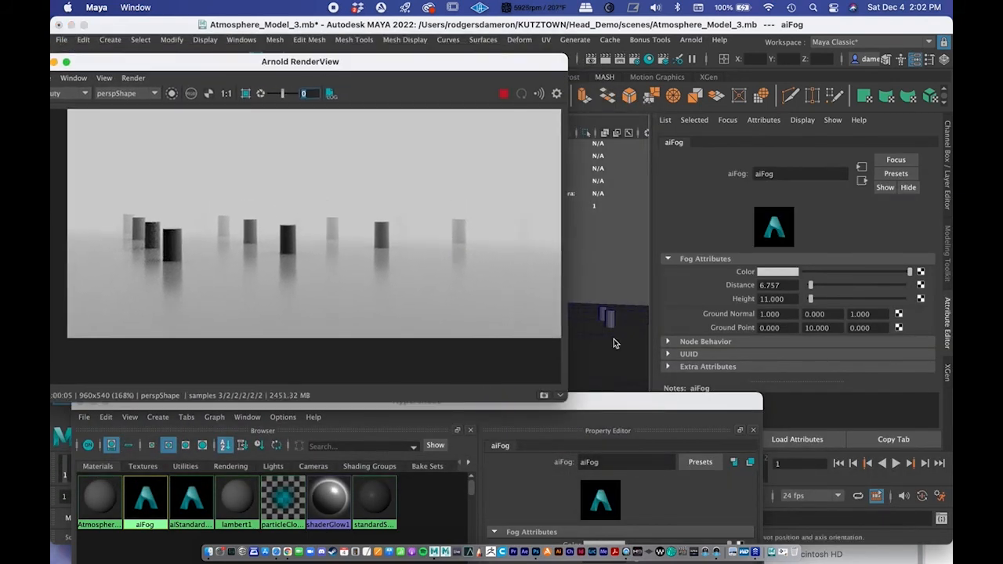
alt+drag(610, 311, 632, 273)
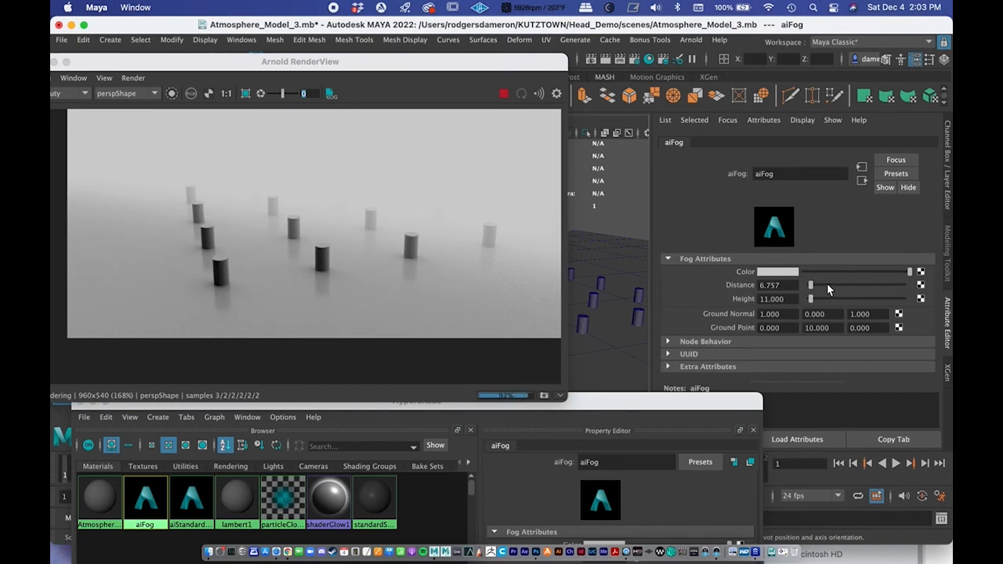
- Test the aiFog Distance at about 304 and at 0.005, comparing the fog density over the cylinders
drag(811, 284, 839, 285)
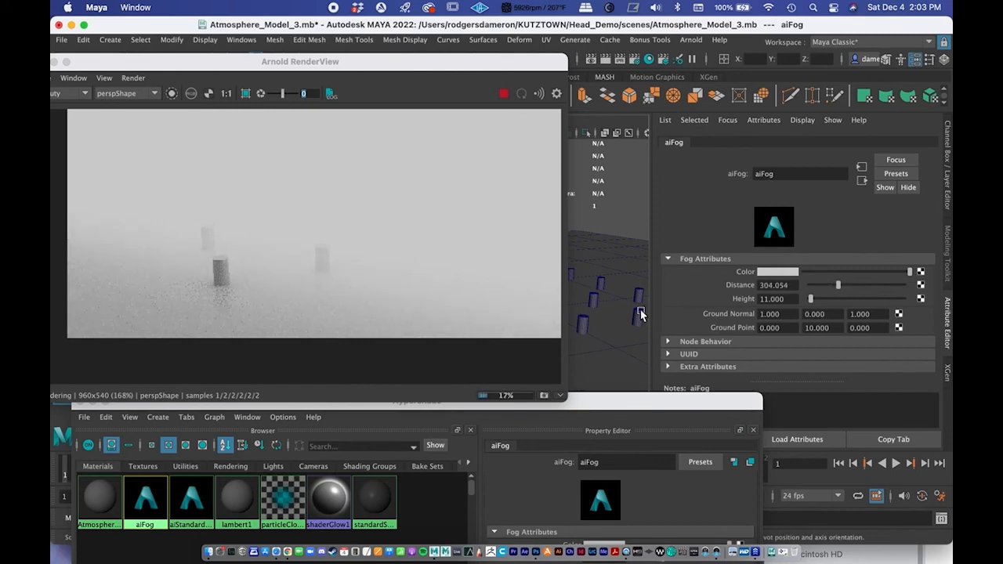
mouse_move(909, 271)
mouse_down()
mouse_move(829, 271)
mouse_move(909, 272)
mouse_up()
drag(837, 285, 713, 286)
text(.)
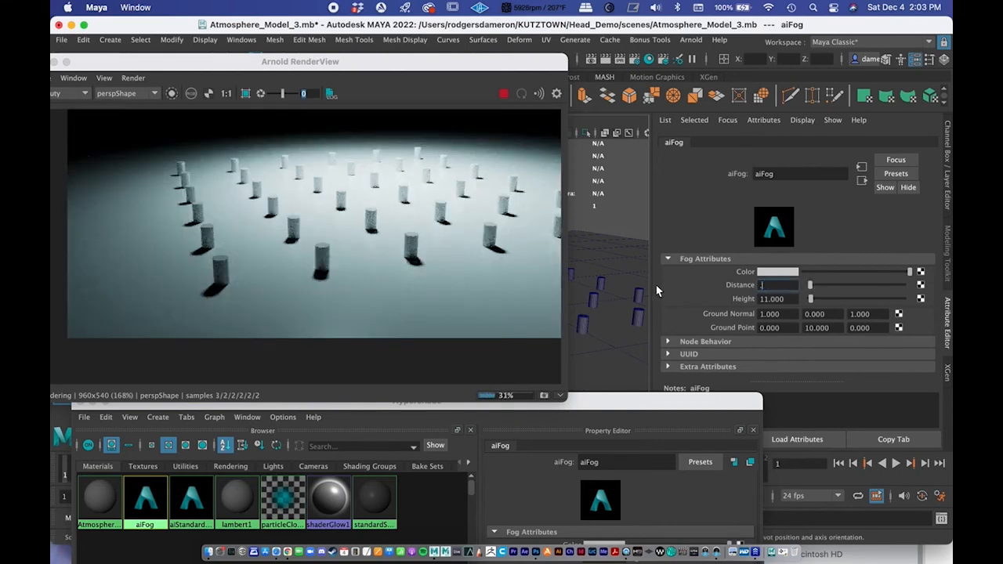
text(005)
key(Return)
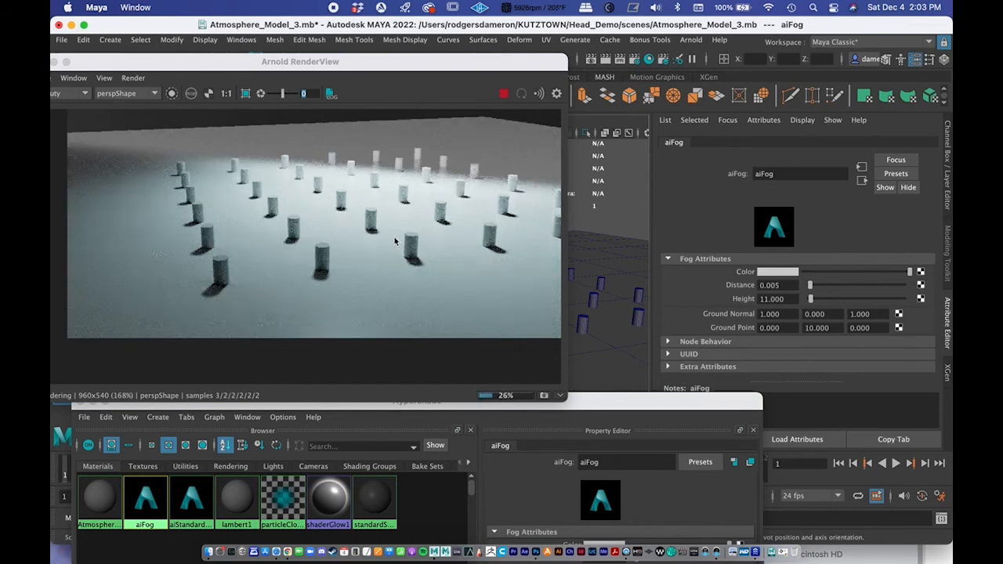
click(393, 235)
scroll(412, 277, down, 2)
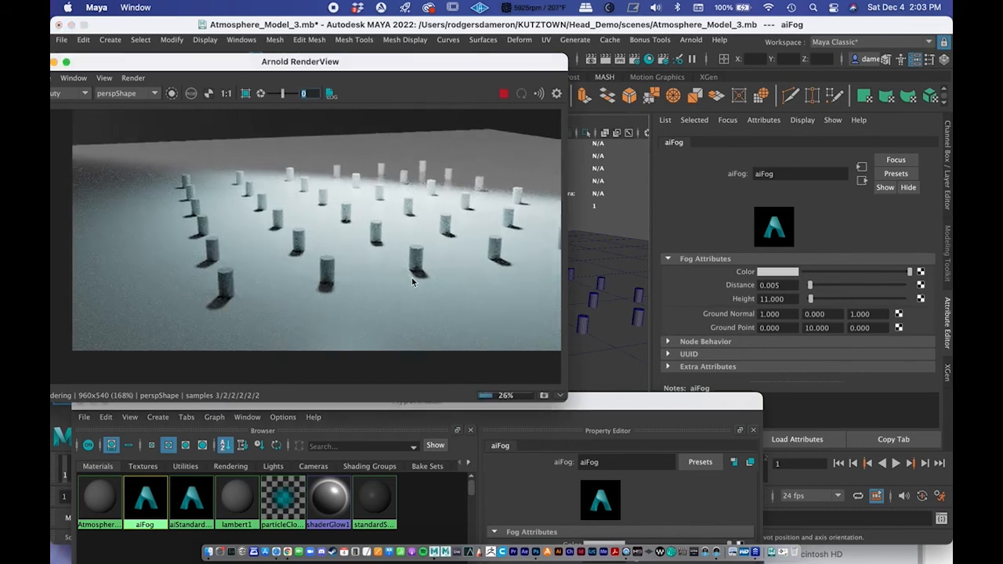
- Compare aiFog Distances of 0.1 and 0.5 with the camera orbited around the cylinders, ending at 0.5
click(791, 285)
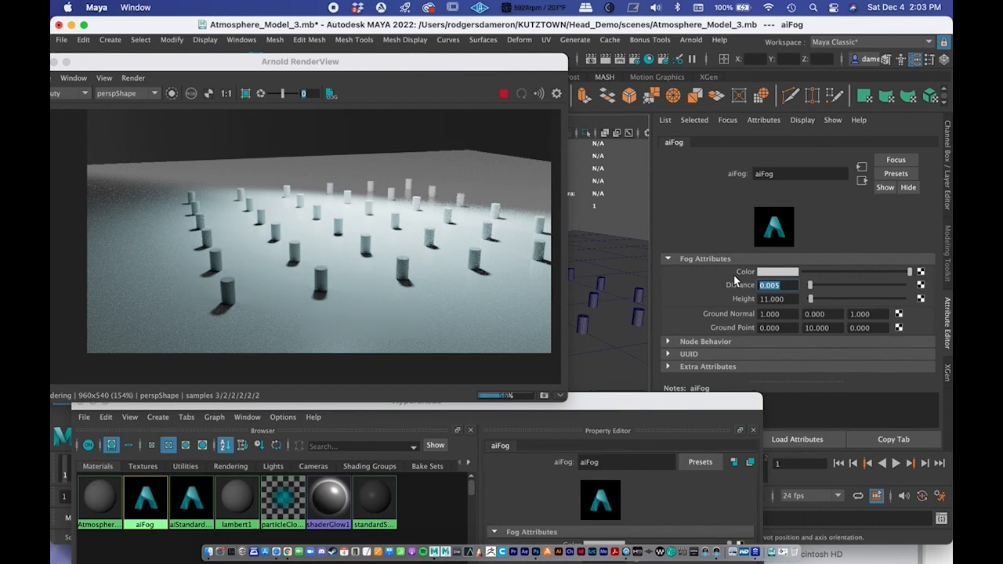
text(.1)
key(Return)
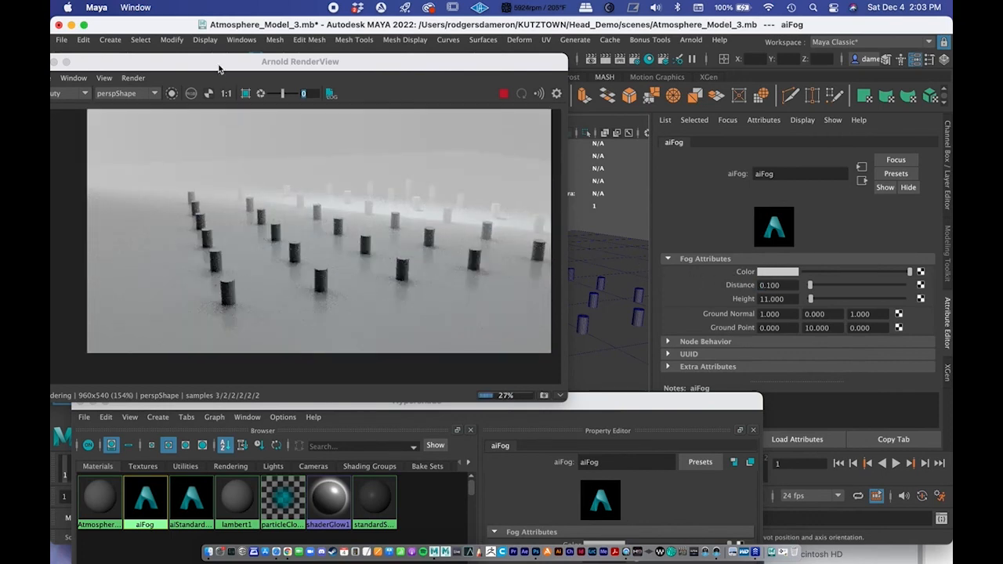
drag(219, 69, 604, 115)
alt+drag(414, 245, 322, 246)
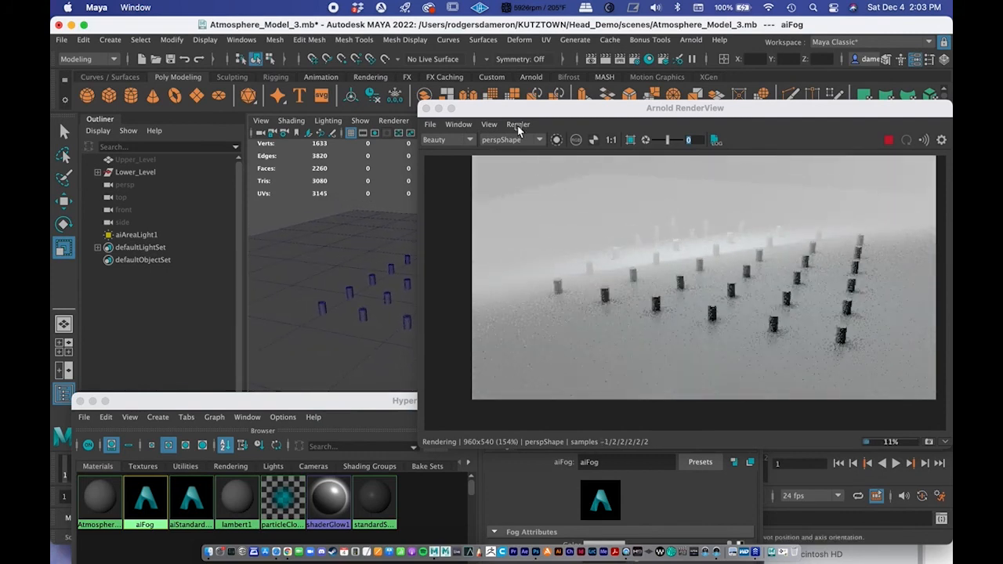
drag(518, 108, 198, 51)
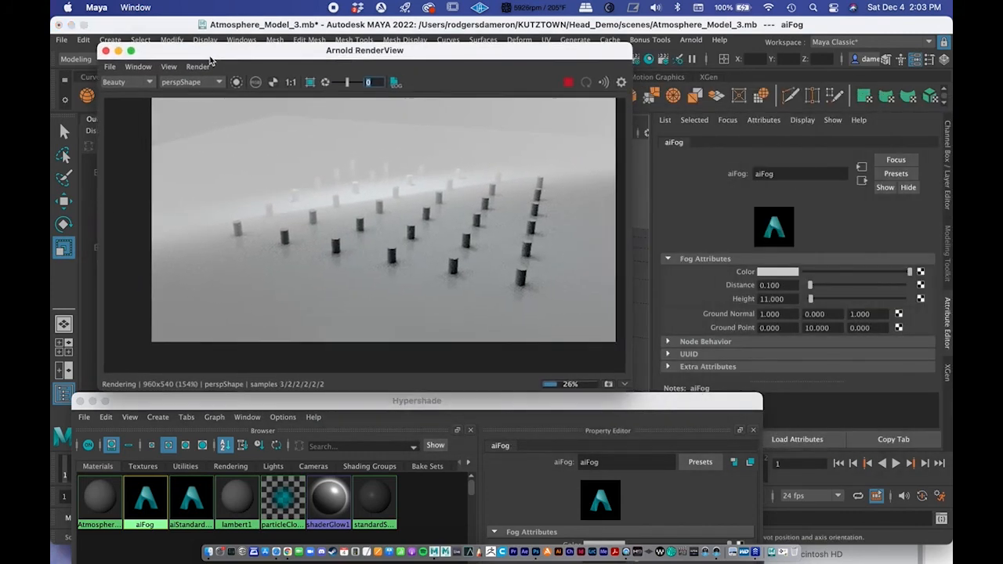
click(770, 285)
text(0.5)
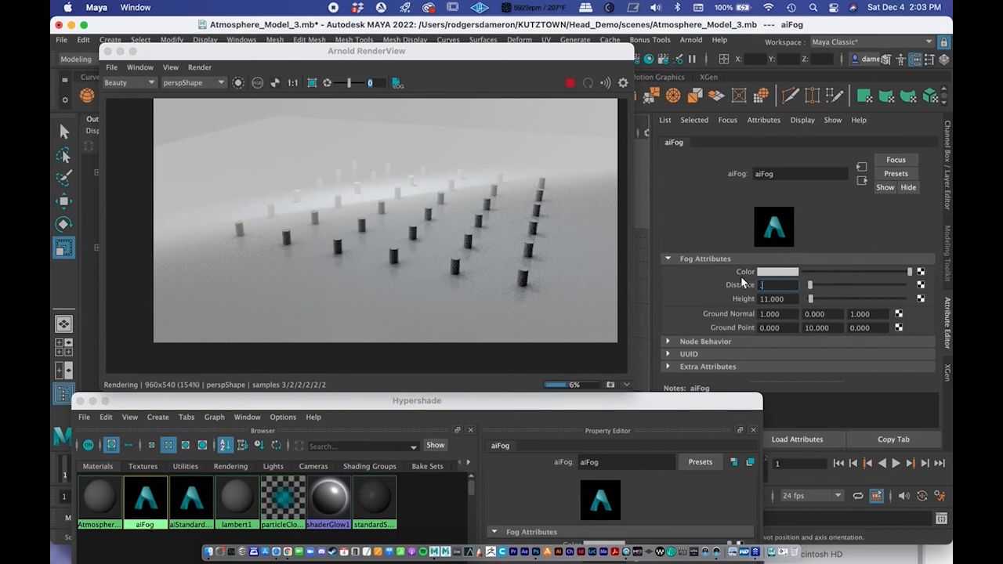
key(Return)
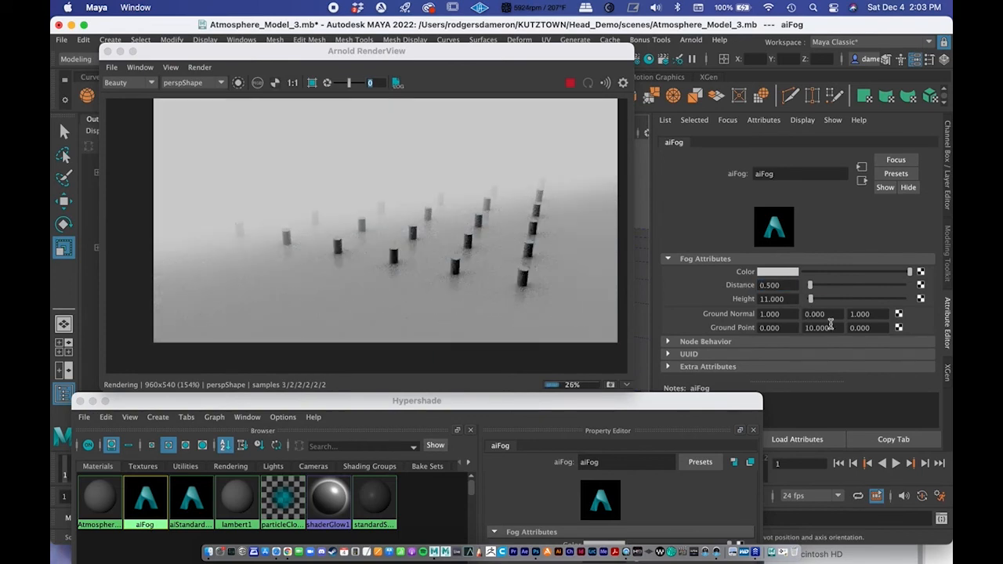
- Reset the Y component of the aiFog Ground Point and the X component of the Ground Normal to 0
click(832, 327)
text(0)
key(Return)
click(769, 313)
text(0)
key(Return)
- Try 2 and 6 for the Y component of the aiFog Ground Point
click(832, 327)
text(2)
key(Return)
mouse_move(480, 282)
mouse_down()
mouse_move(468, 278)
mouse_move(486, 286)
mouse_up()
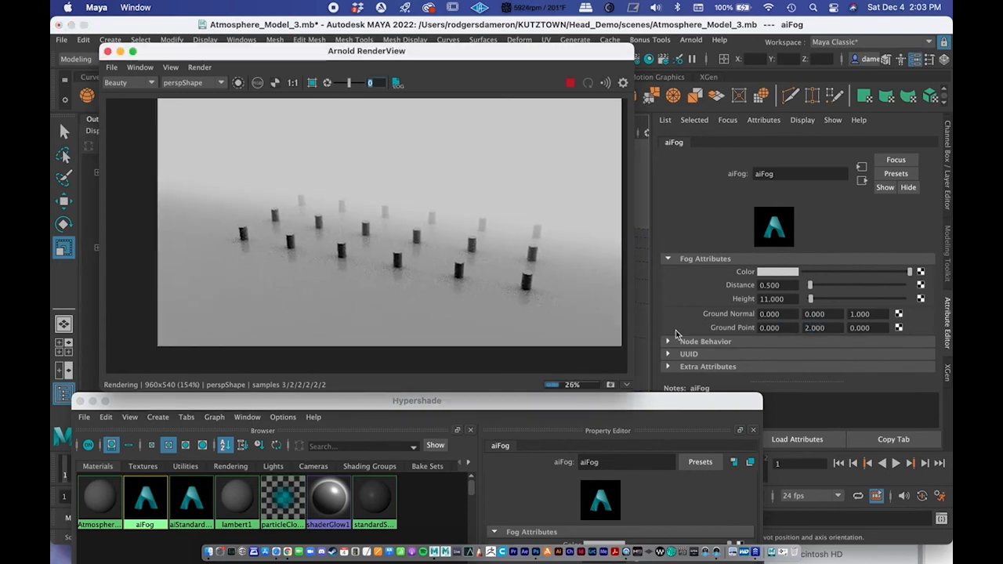
click(819, 328)
text(6)
key(Return)
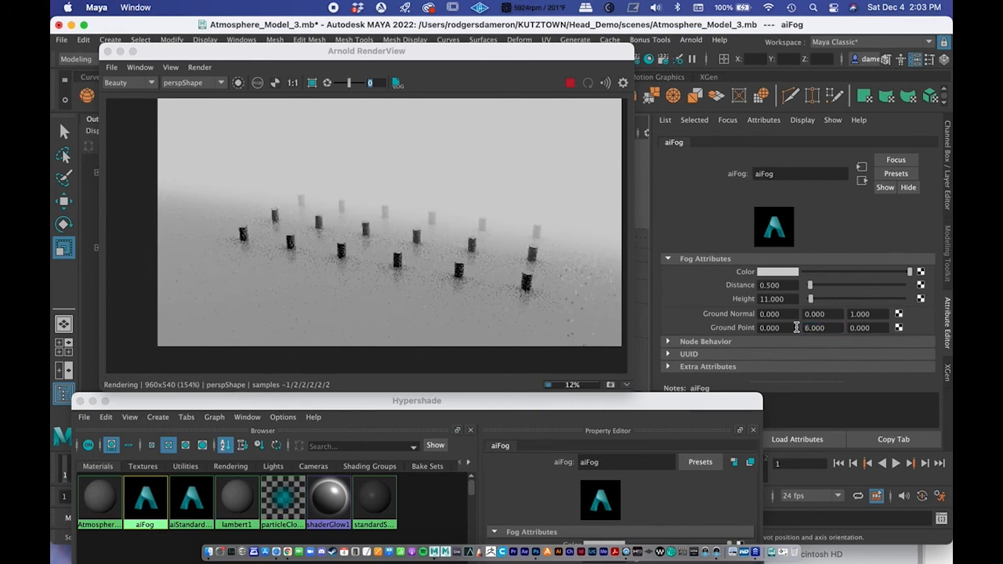
- Test the Y component of the aiFog Ground Point at 9 and 25, and return it to 0
click(819, 327)
text(9)
key(Return)
drag(840, 329, 748, 329)
text(25)
key(Return)
drag(830, 328, 693, 321)
text(2)
key(Return)
- Compare 25 and -25 for the Z component of the aiFog Ground Point in the render, ending at -25
drag(873, 328, 828, 328)
text(2)
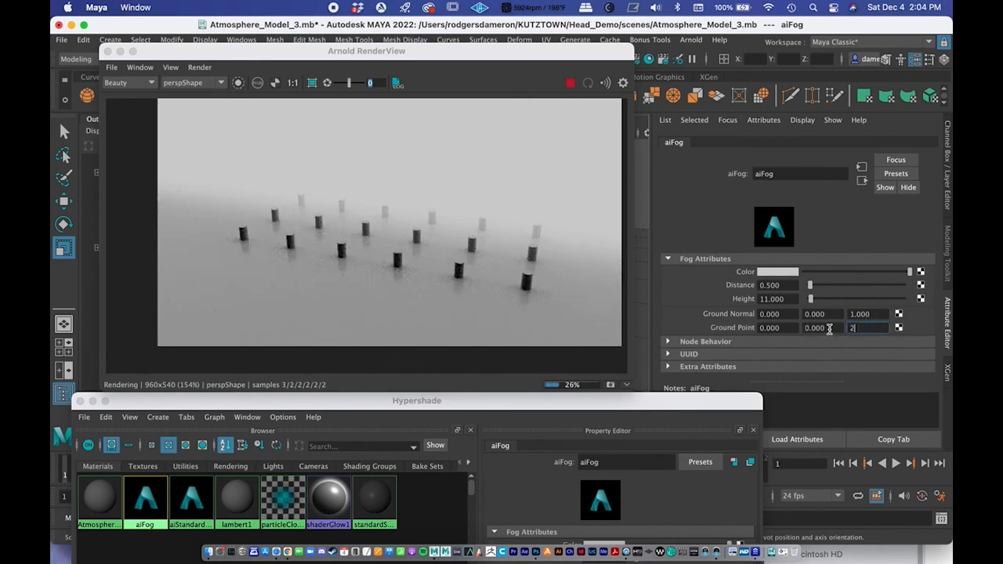
key(Return)
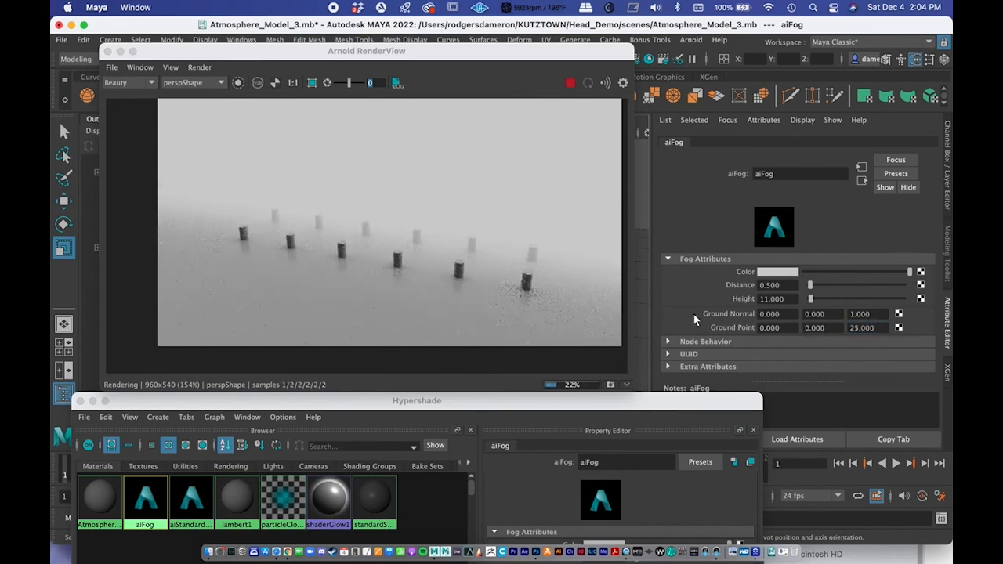
drag(876, 328, 810, 321)
text(-2)
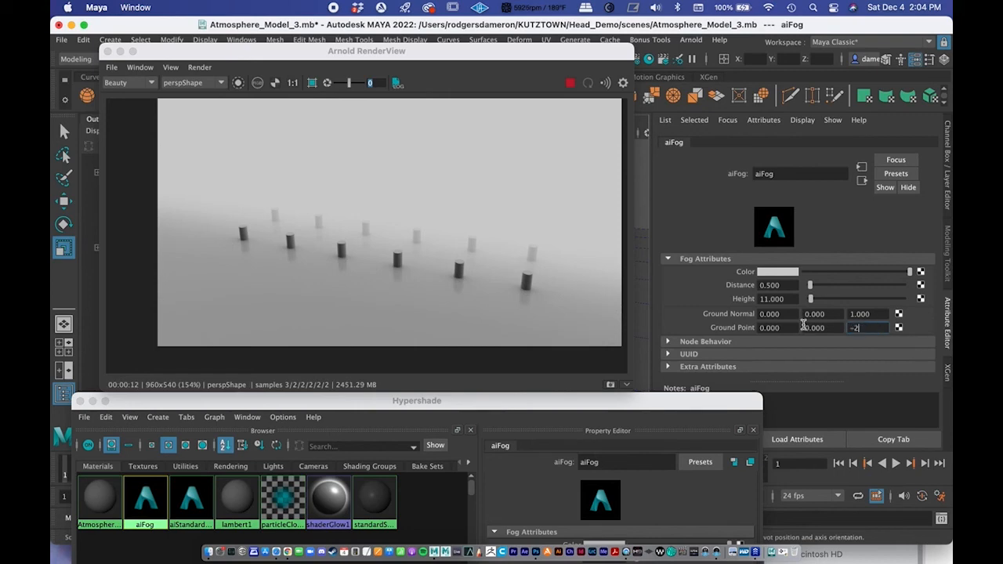
text(5)
key(Return)
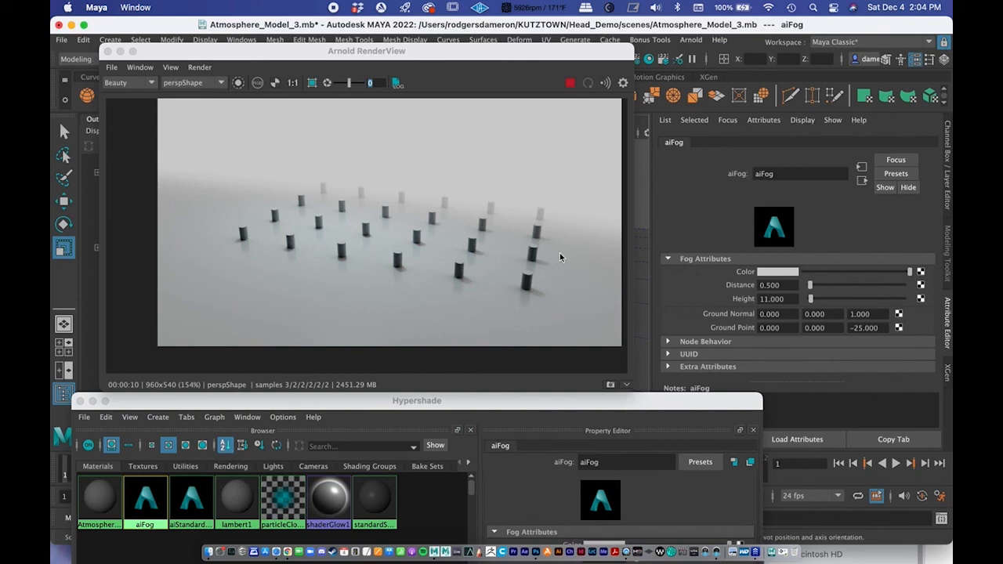
click(866, 328)
text(25)
key(Return)
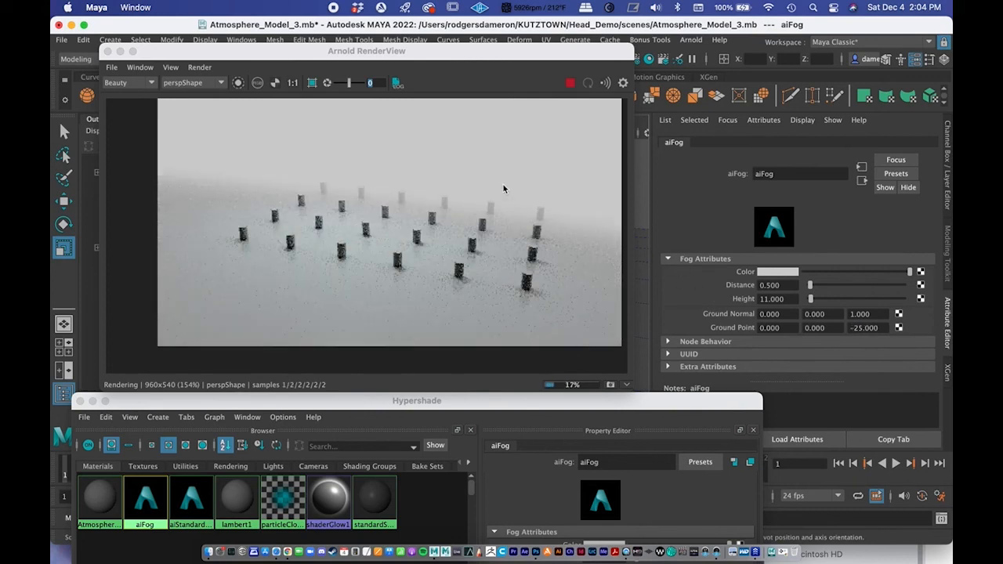
- Examine the fog around the cylinders from another side and from a low, close camera view
drag(339, 52, 702, 107)
mouse_move(418, 244)
alt+mouse_down()
mouse_move(410, 246)
mouse_move(435, 249)
alt+mouse_up()
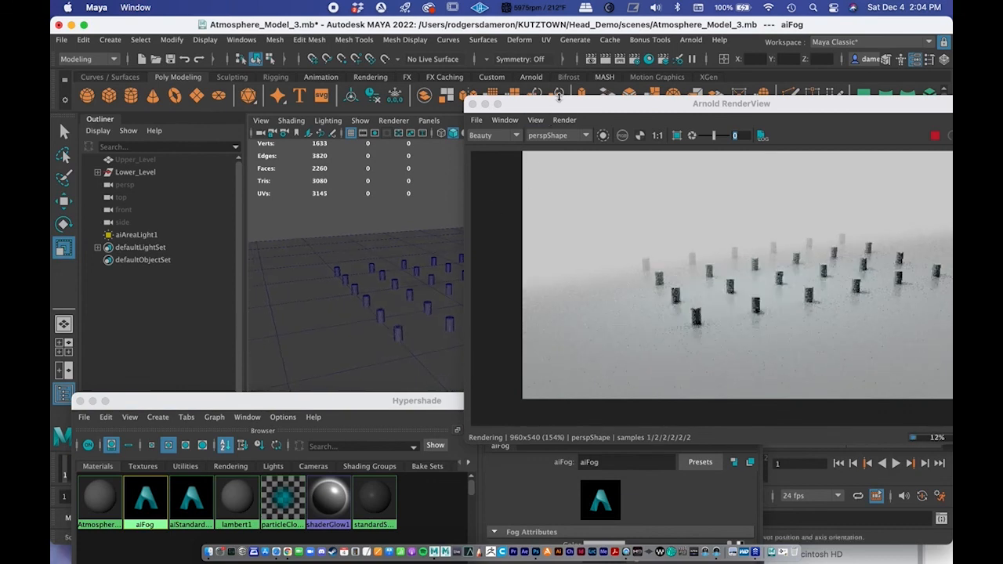
drag(568, 104, 274, 75)
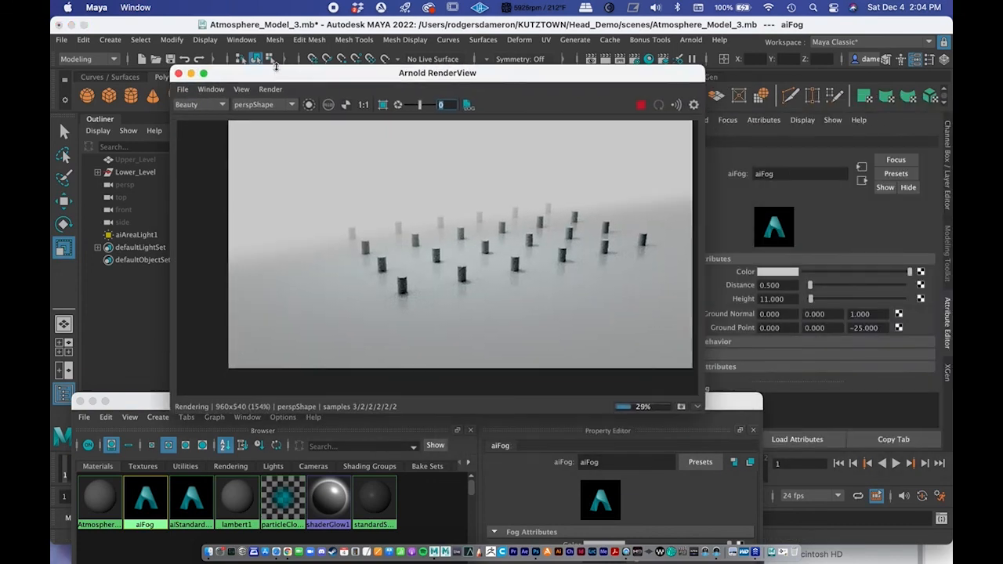
drag(289, 75, 255, 80)
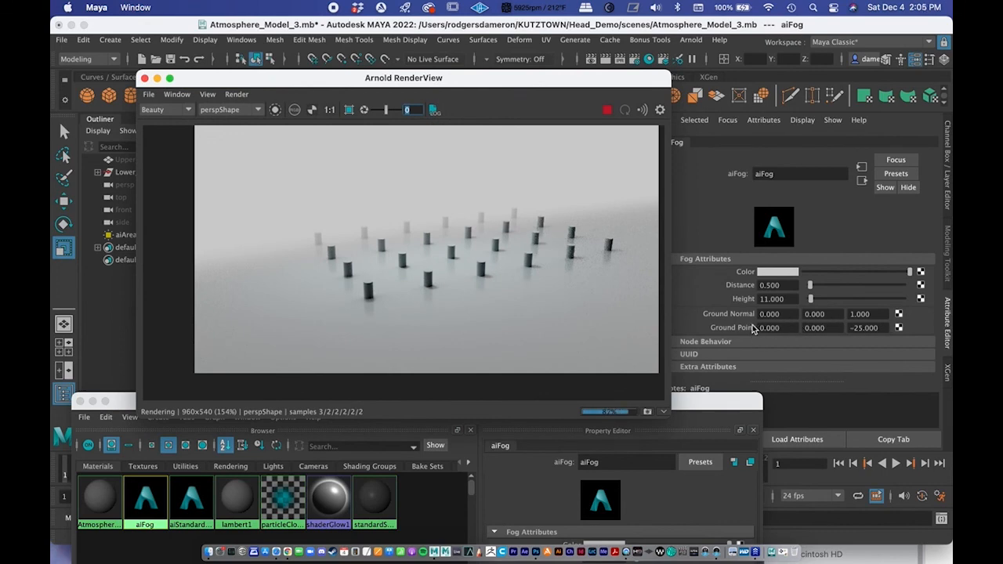
drag(367, 77, 611, 93)
click(326, 249)
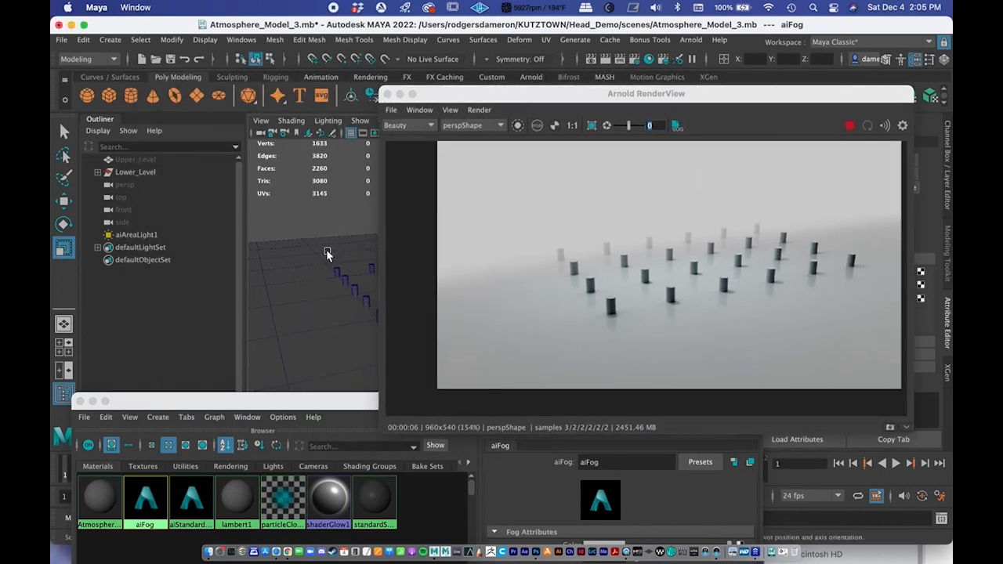
alt+drag(351, 249, 340, 267)
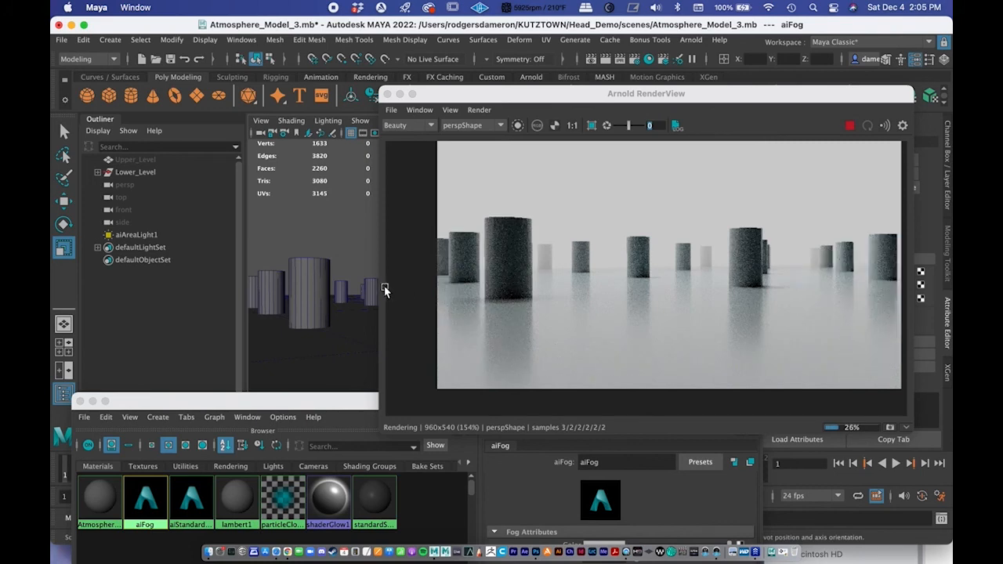
- Expand the Lower_Level group and select all the objects inside it
click(97, 247)
click(97, 174)
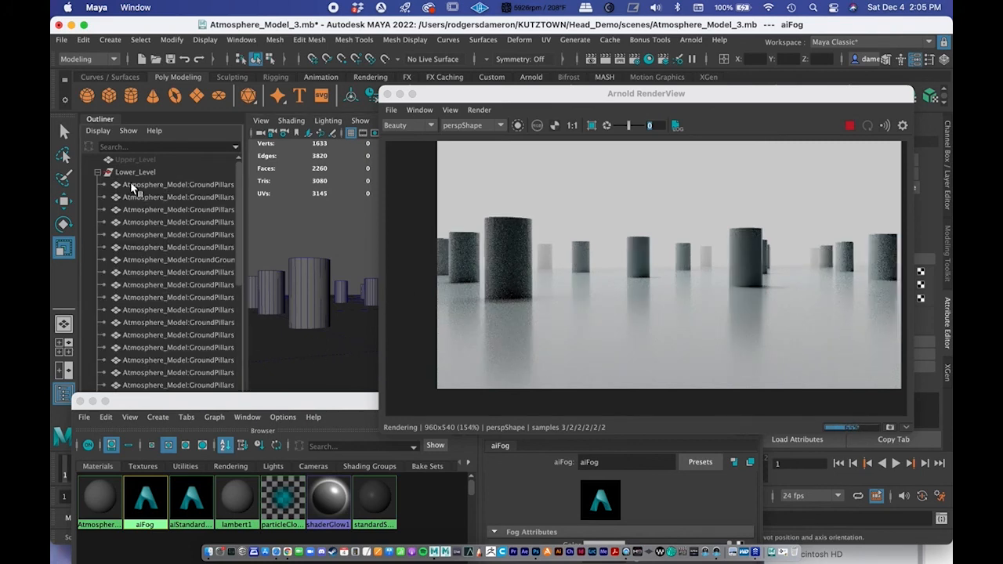
click(134, 186)
scroll(160, 325, down, 5)
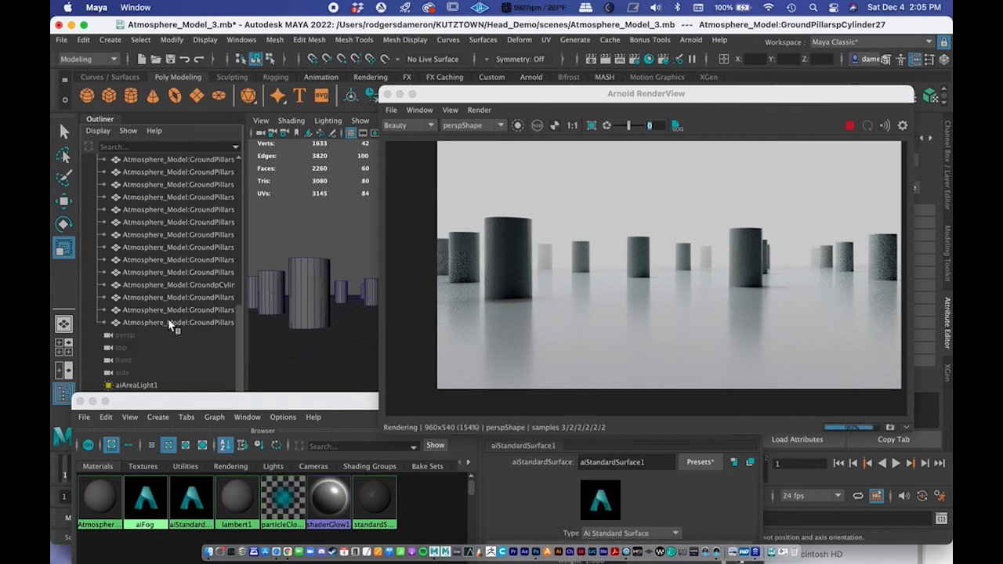
shift+click(167, 322)
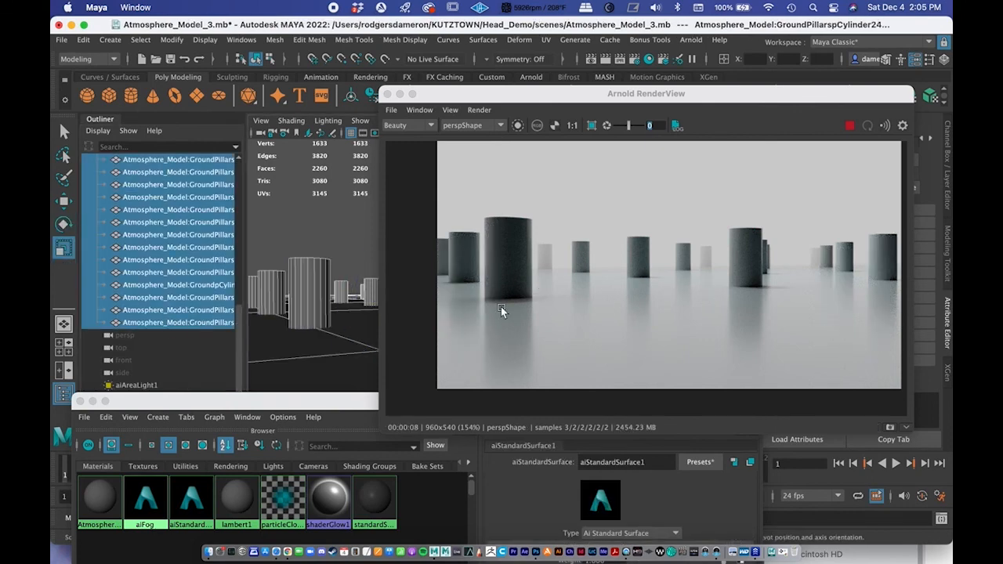
- Scale the selected Lower_Level cylinders vertically to stretch them into tall, slender pillars
drag(462, 94, 873, 225)
drag(406, 246, 412, 110)
alt+drag(508, 266, 463, 280)
alt+right_drag(464, 280, 437, 282)
drag(412, 253, 413, 193)
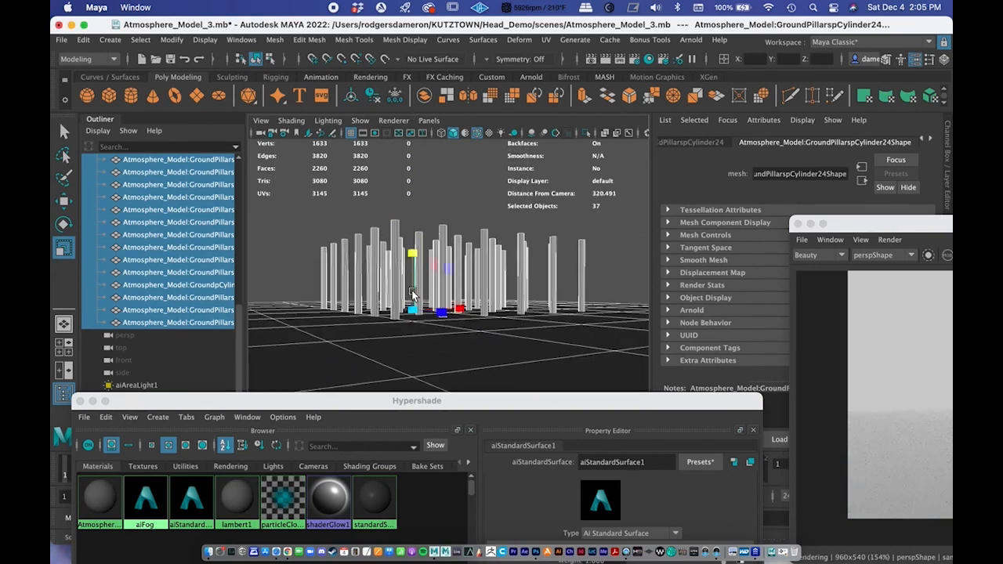
drag(412, 310, 420, 336)
- Examine the fog around the tall pillars in the Arnold render from a closer, turned camera view
drag(880, 220, 487, 101)
alt+drag(348, 249, 337, 282)
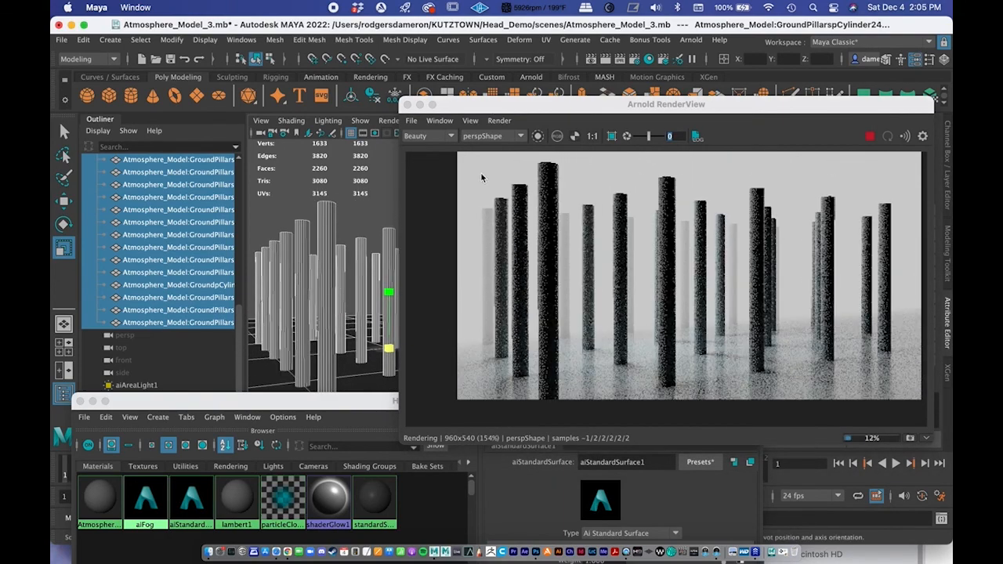
drag(502, 104, 481, 68)
alt+drag(322, 230, 312, 231)
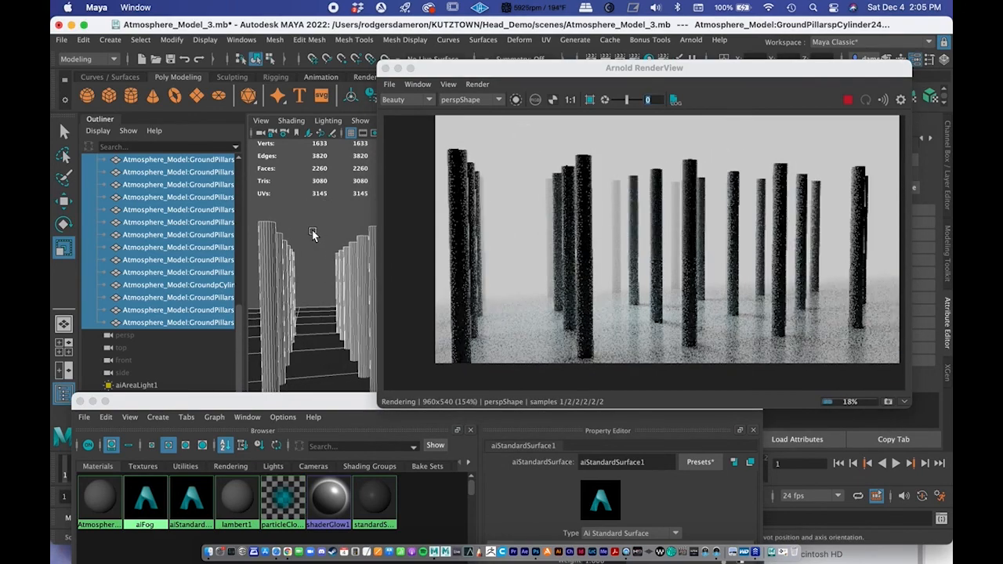
drag(498, 74, 427, 59)
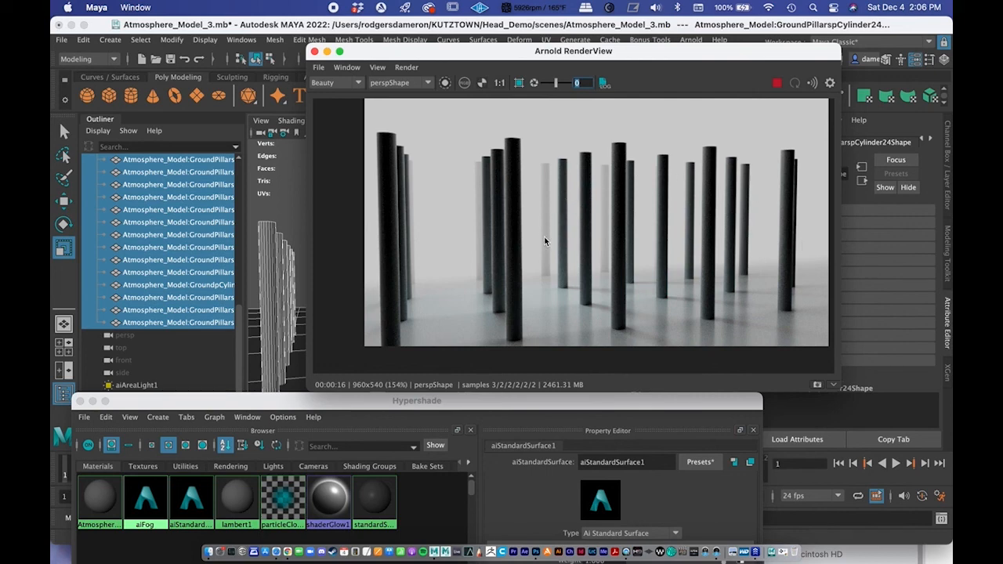
- Close the Hypershade and open the Render Settings
drag(387, 57, 575, 74)
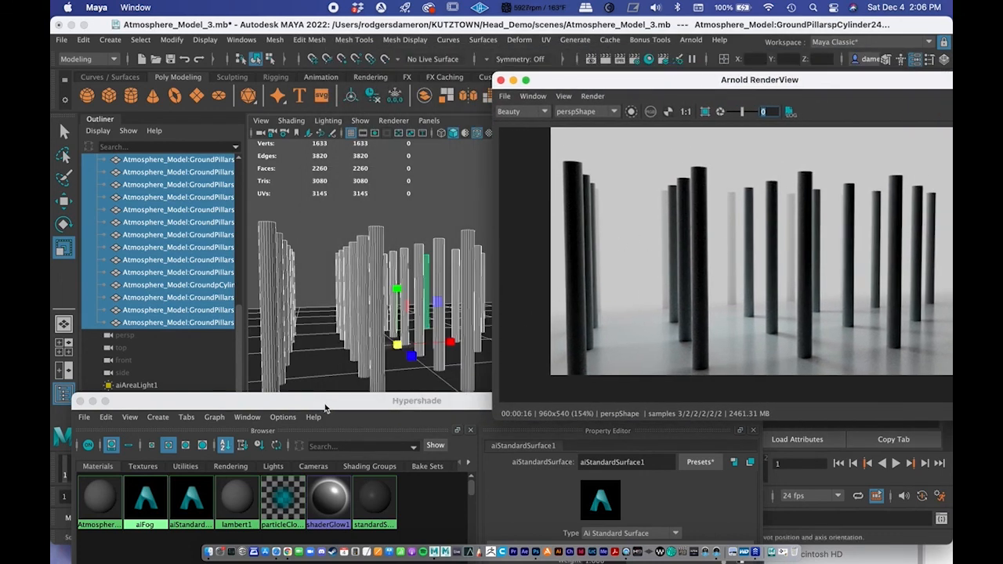
drag(325, 408, 367, 182)
click(121, 176)
drag(681, 82, 654, 119)
click(636, 66)
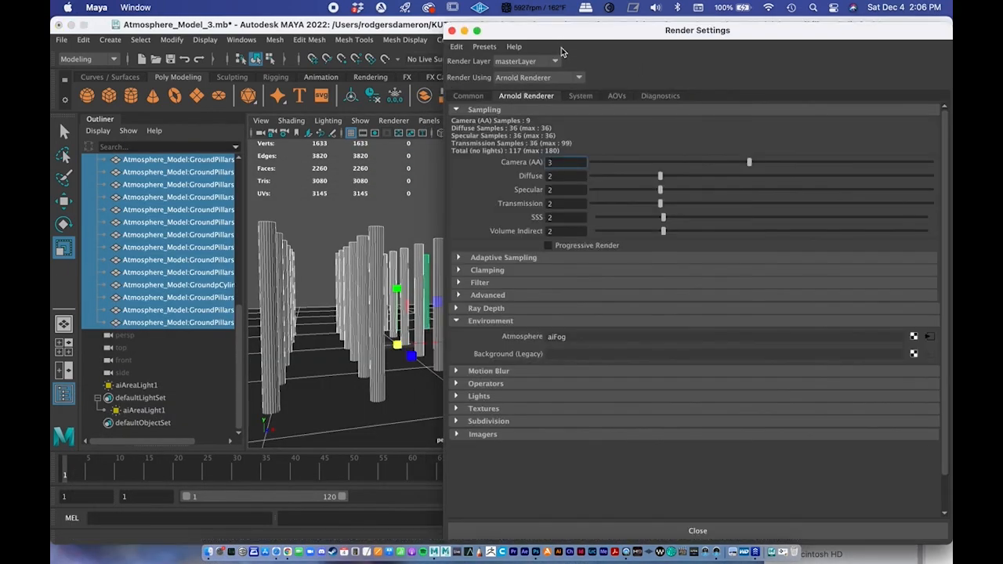
- Delete the aiFog shader from the Environment Atmosphere setting and bring the Arnold render to the front
drag(563, 31, 314, 52)
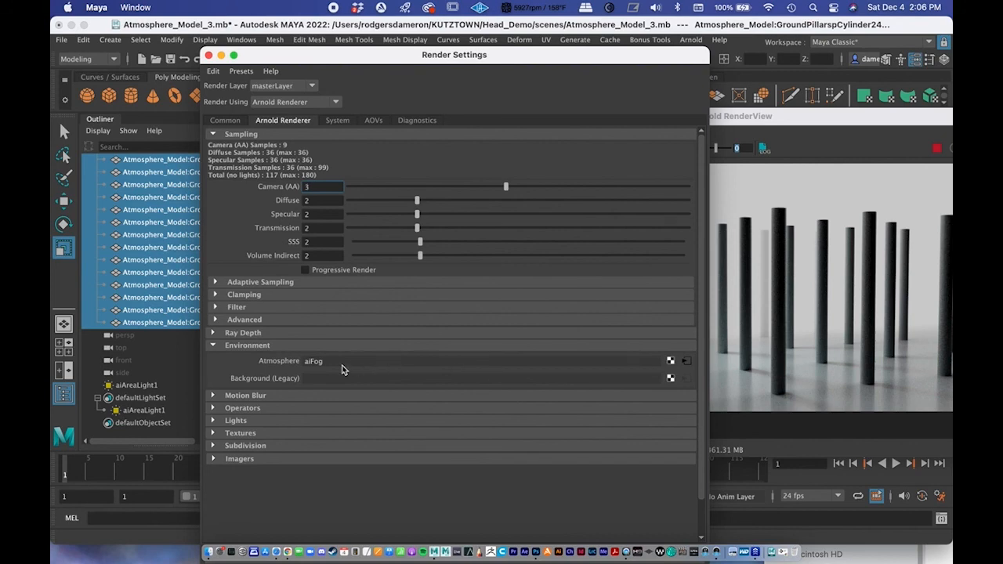
right_click(670, 363)
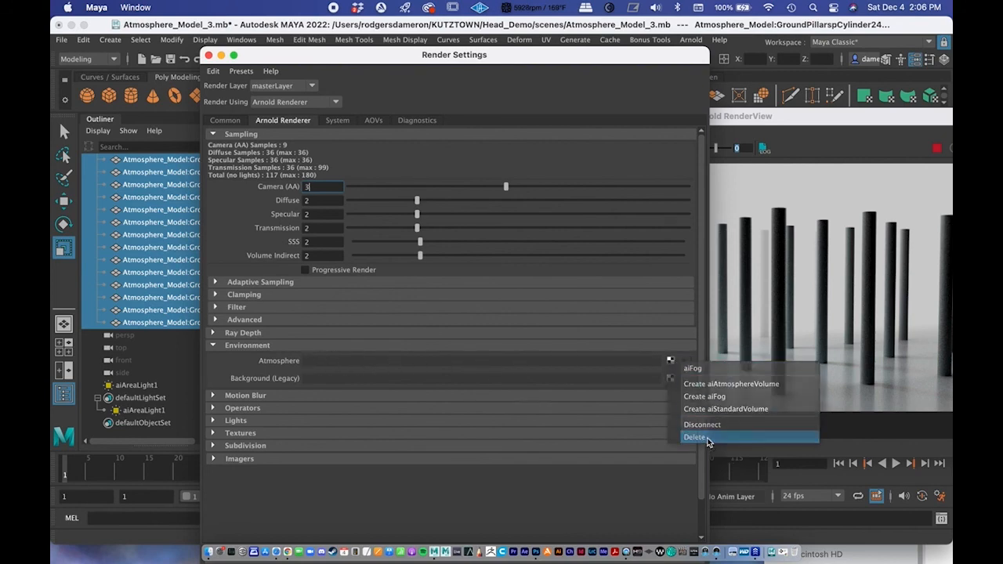
click(691, 437)
click(791, 117)
drag(790, 118, 439, 74)
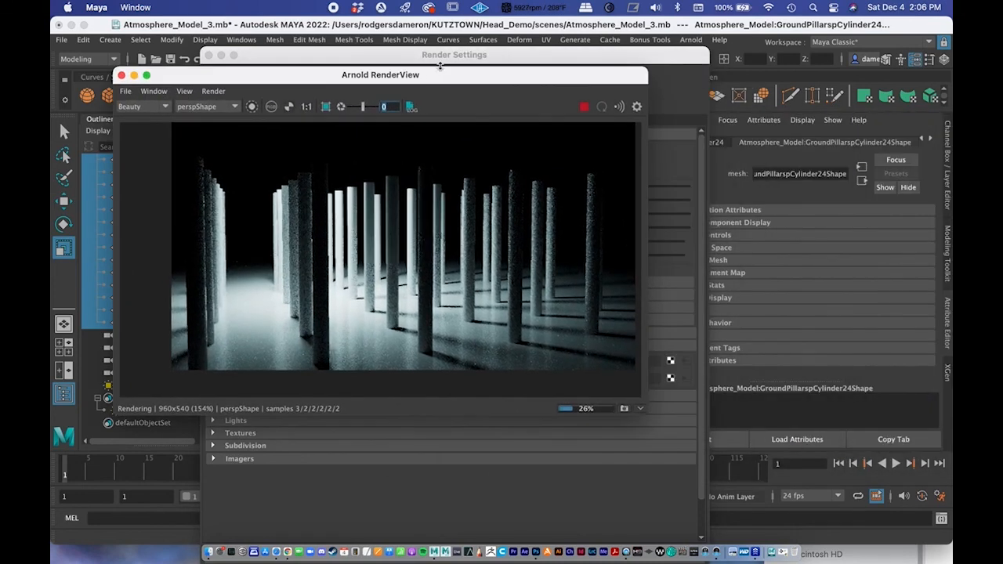